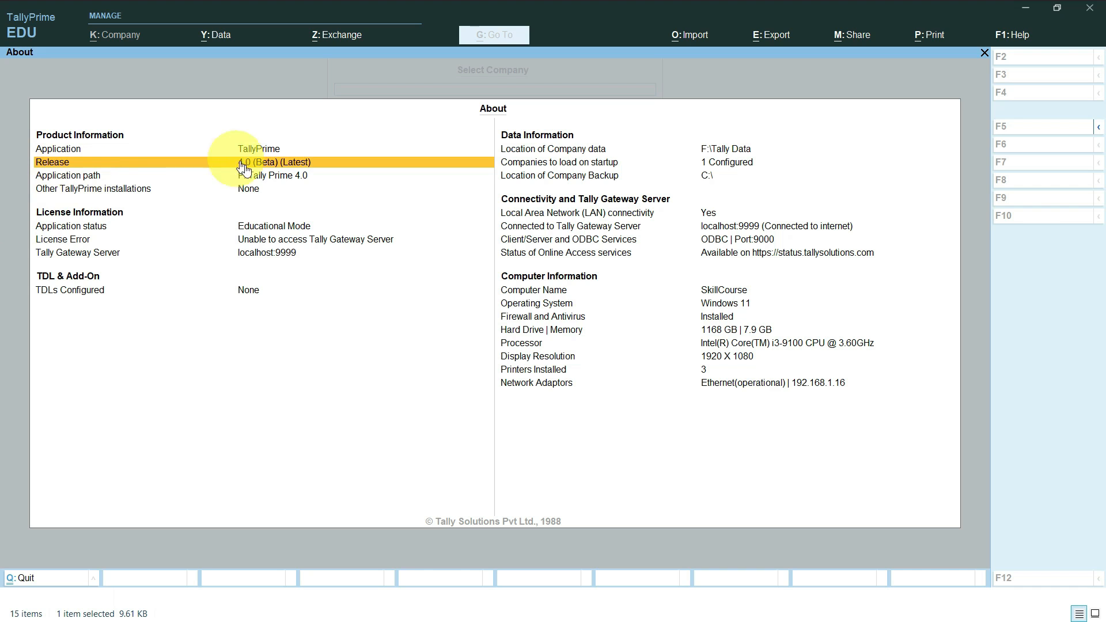
Switch to the Stock Item Import workbook in Excel, review all columns from Stock Name to Type of Supply, and return to TallyPrime.
key(alt+Tab)
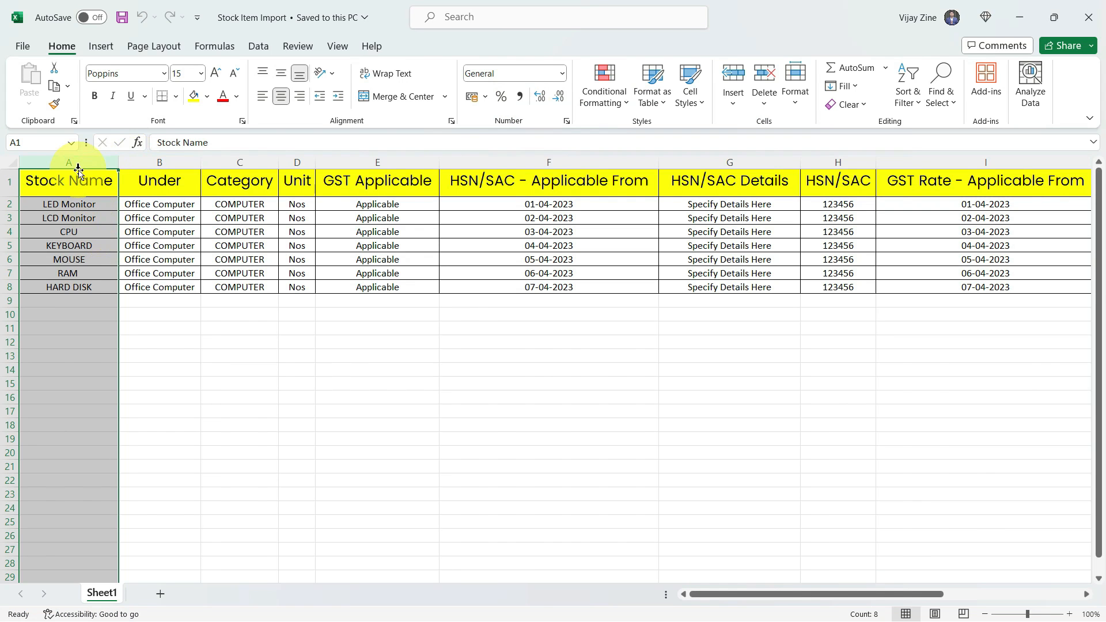
drag(73, 178, 1001, 288)
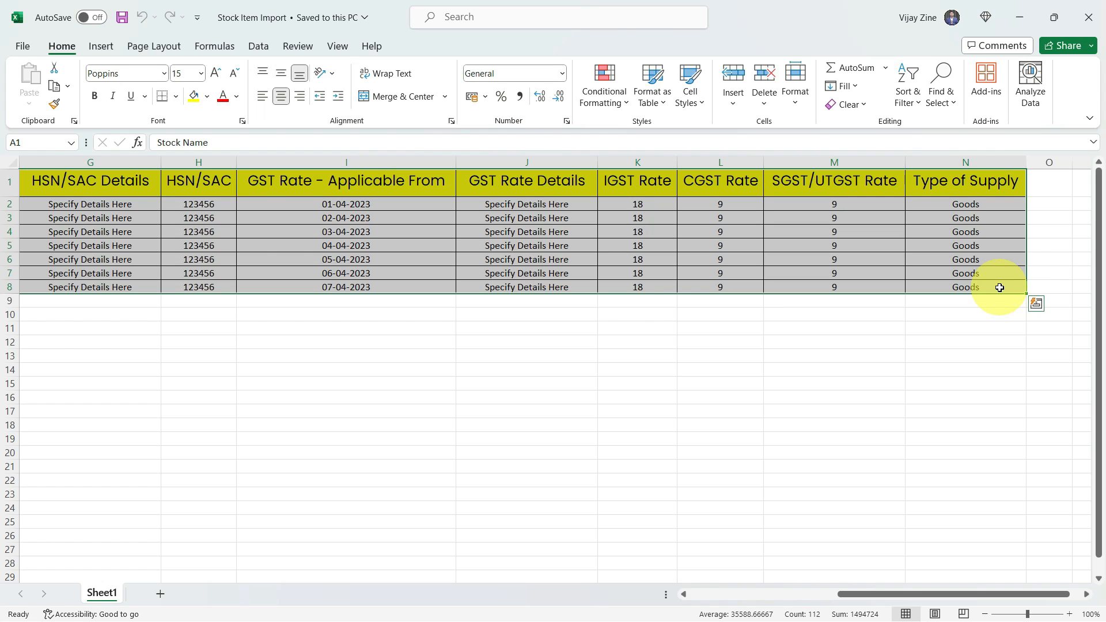
key(alt+Tab)
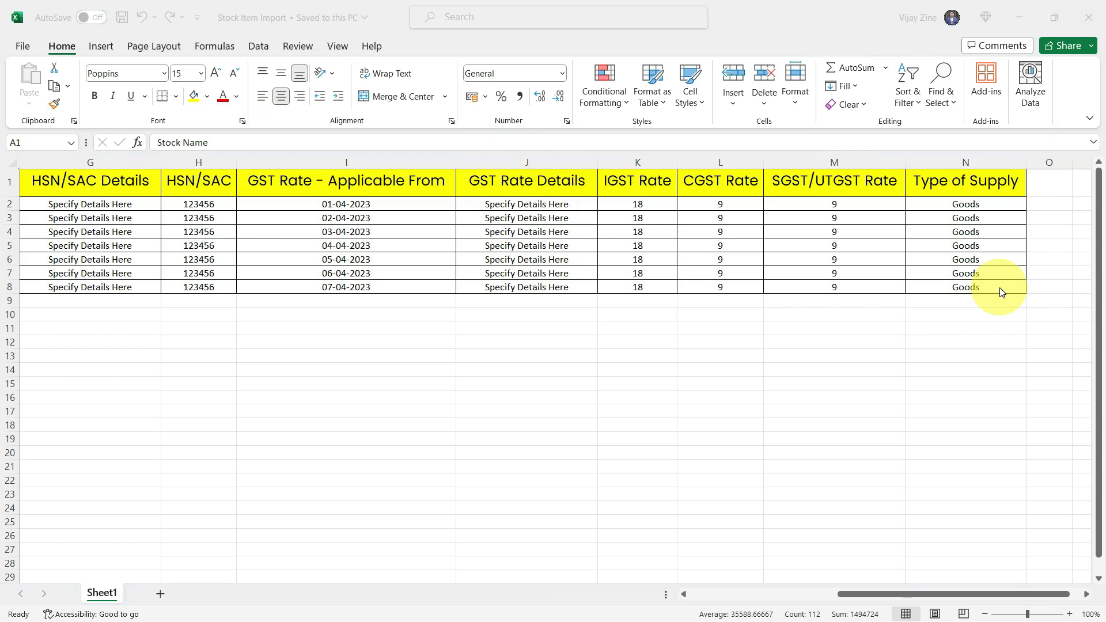
Close the About information and start a new company named Skill Course with the same mailing name and a blank address.
key(Escape)
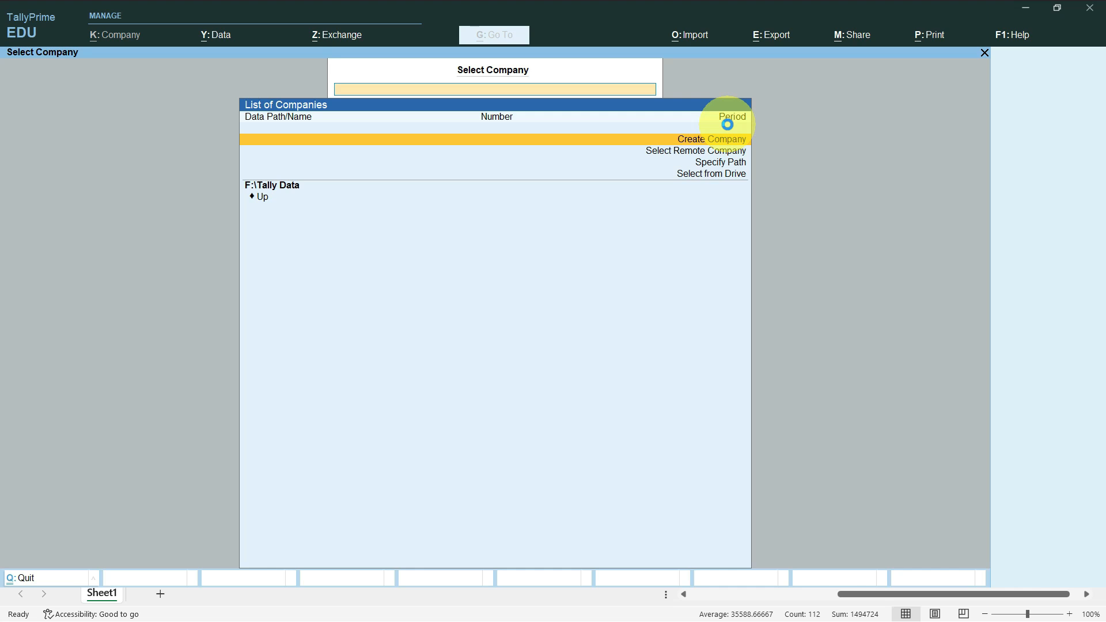
click(727, 124)
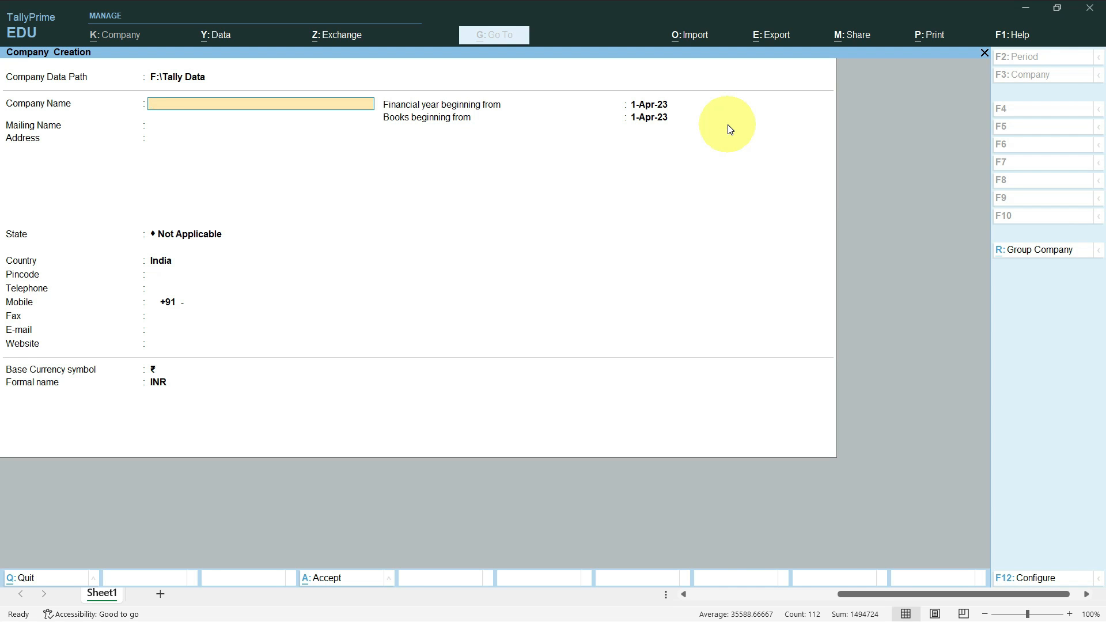
text(Skill Course)
key(Return)
key(Return)
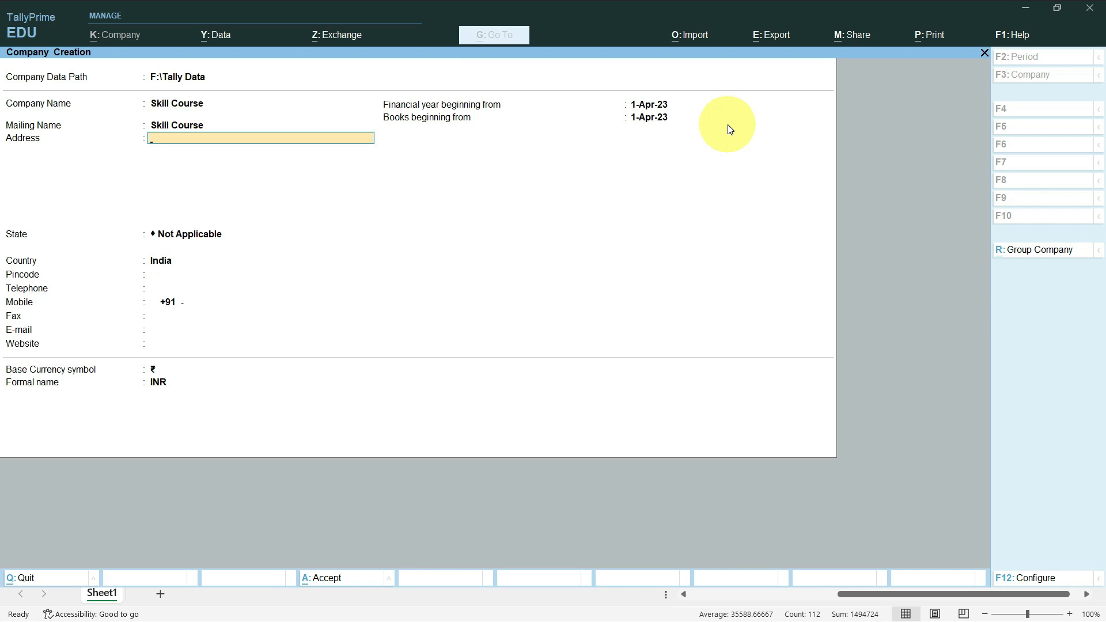
key(Return)
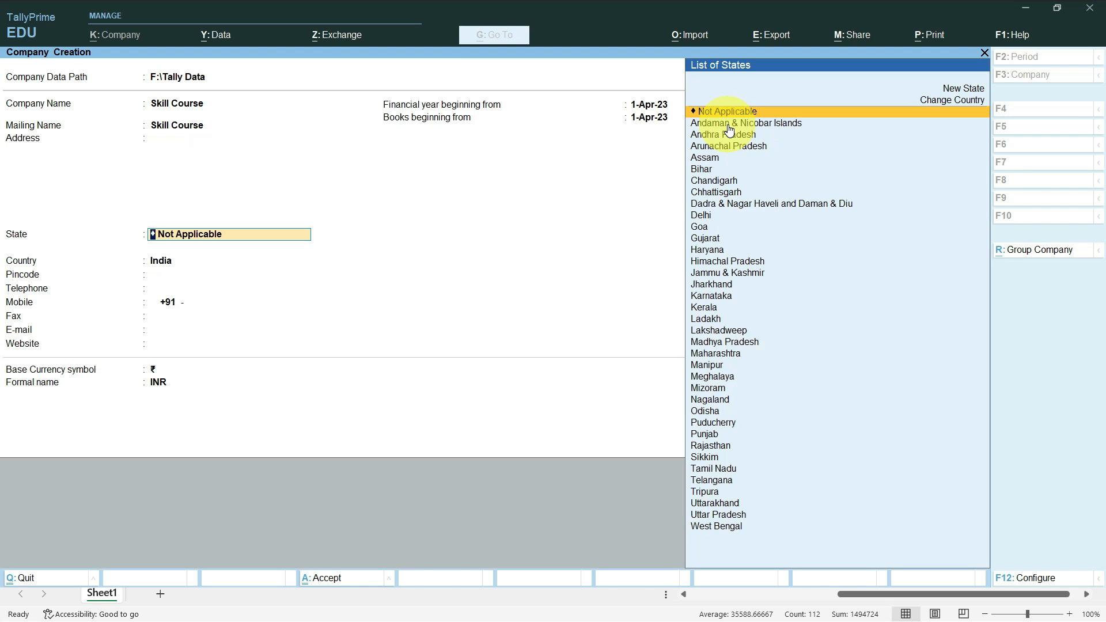
Set the company's state to Maharashtra, fill in the pincode and leave the telephone blank.
text(Mah)
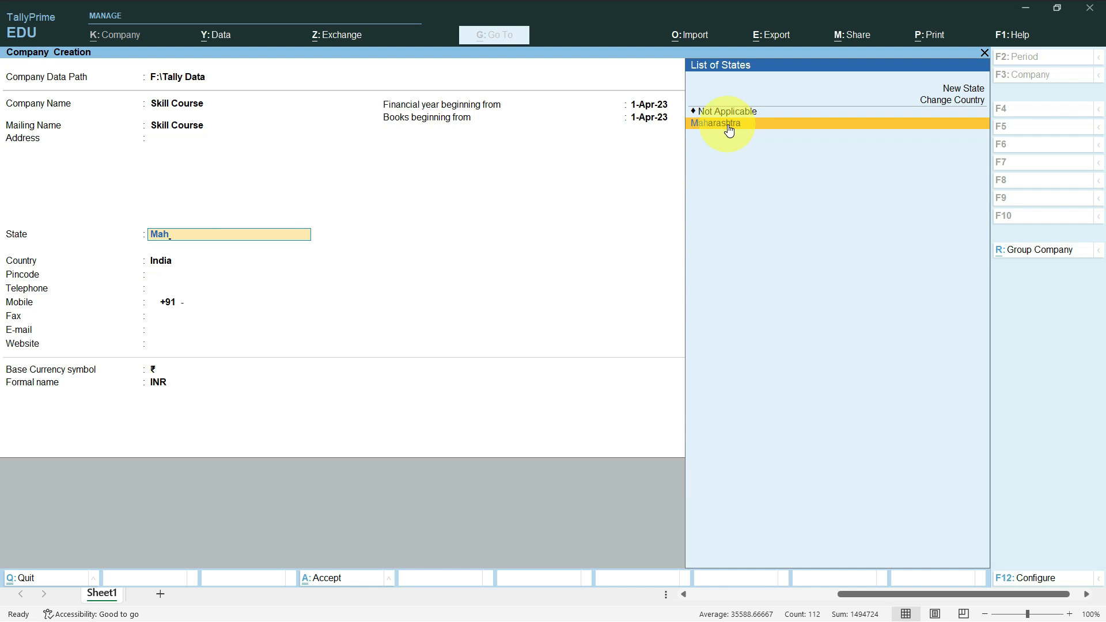
key(Return)
text(40)
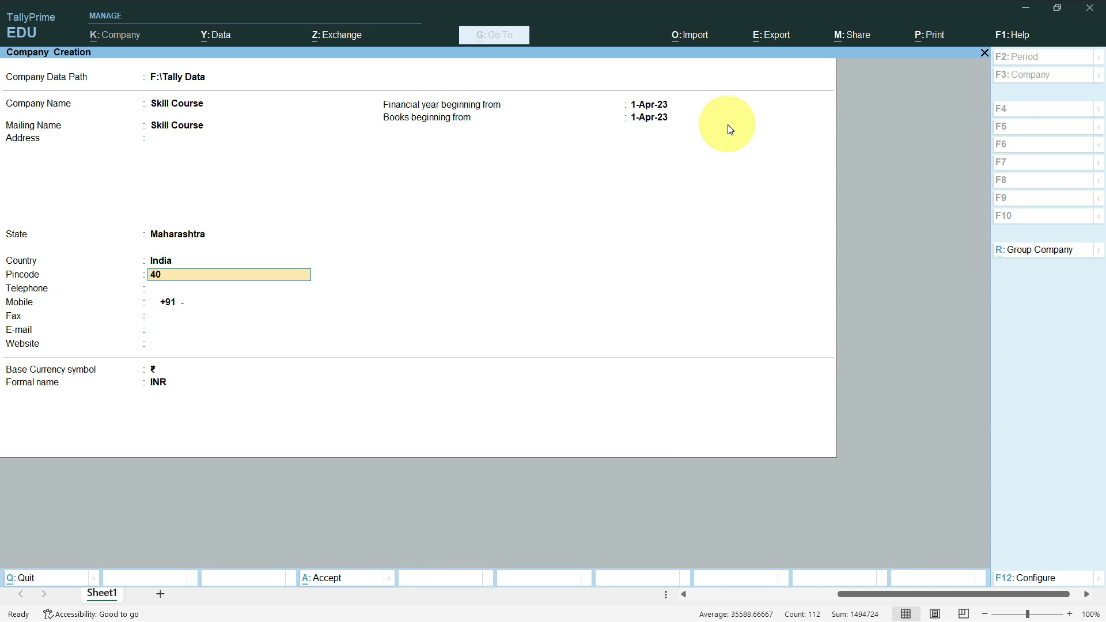
text(0079)
key(Return)
key(Return)
text(98)
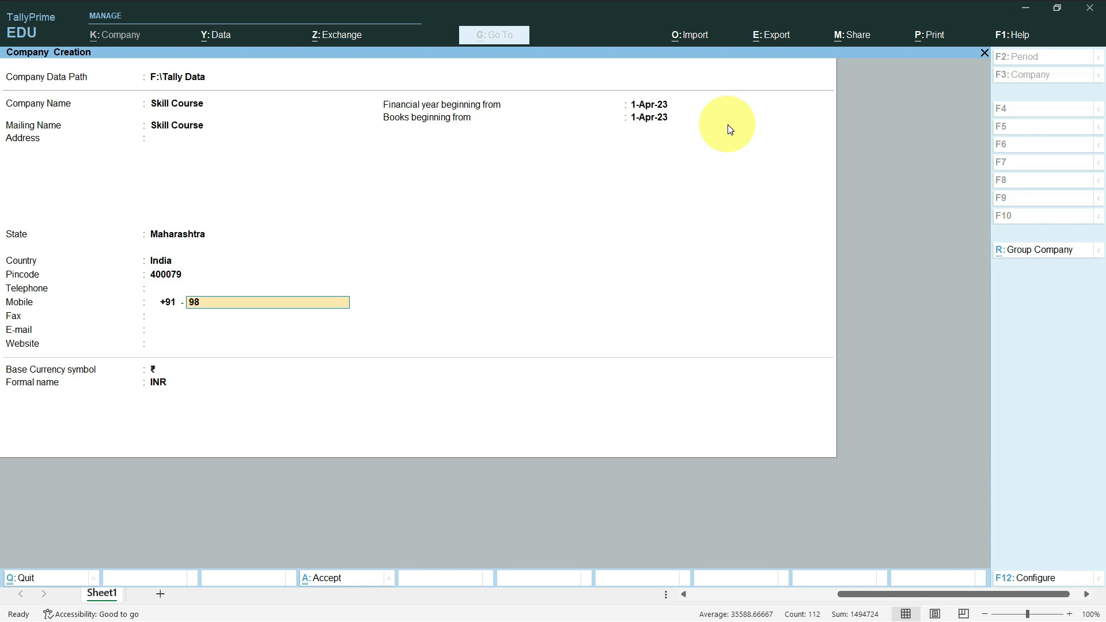
text(76****321)
key(Return)
key(Return)
key(Return)
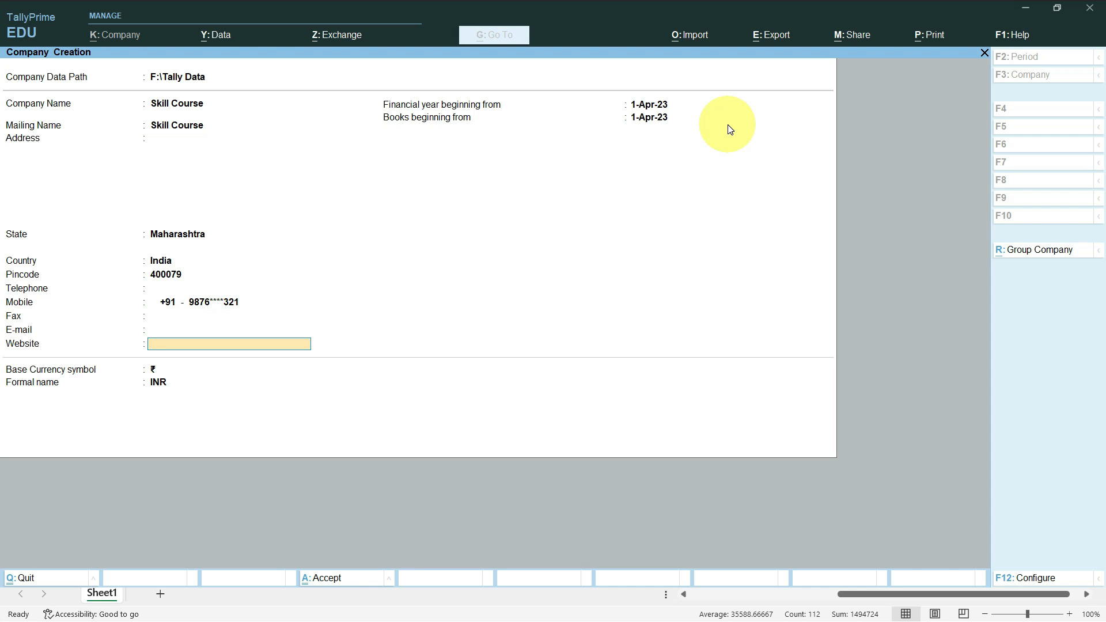
text(www.skillcourse.in)
key(Return)
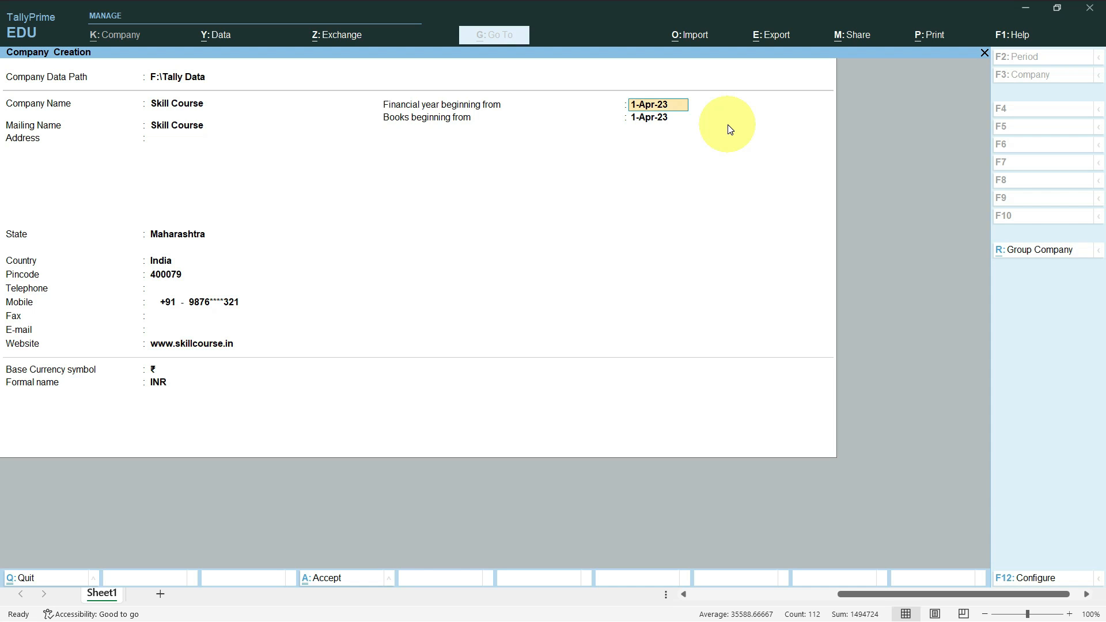
Create the company with year and books beginning 1-Apr-23 and base currency ₹ (INR), keeping the default company features.
key(Return)
key(Return)
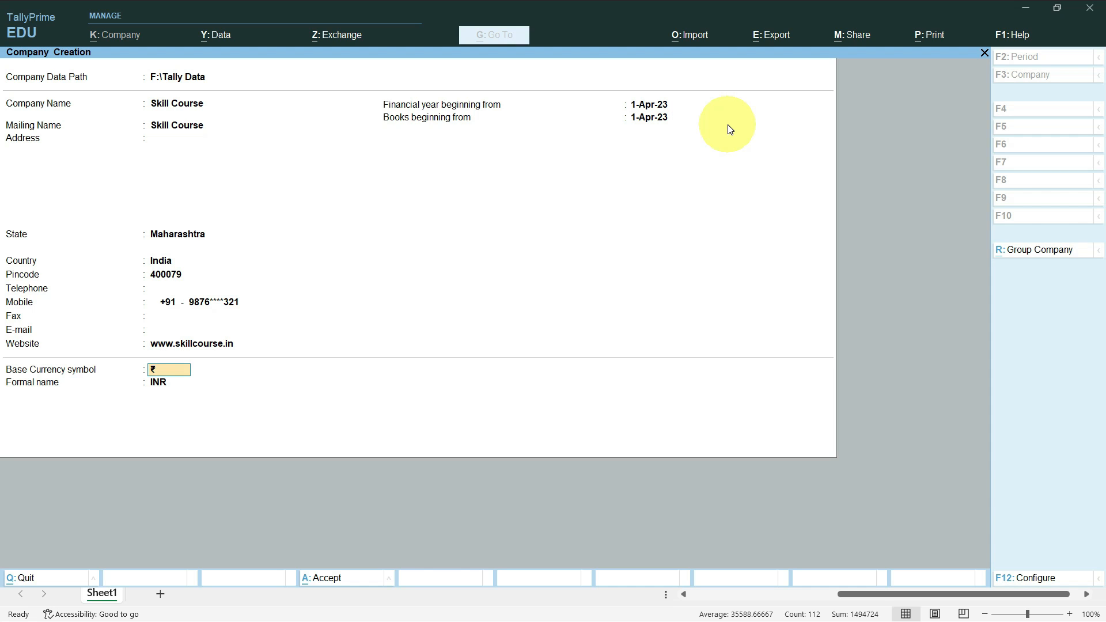
key(Return)
key(Return)
key(Return)
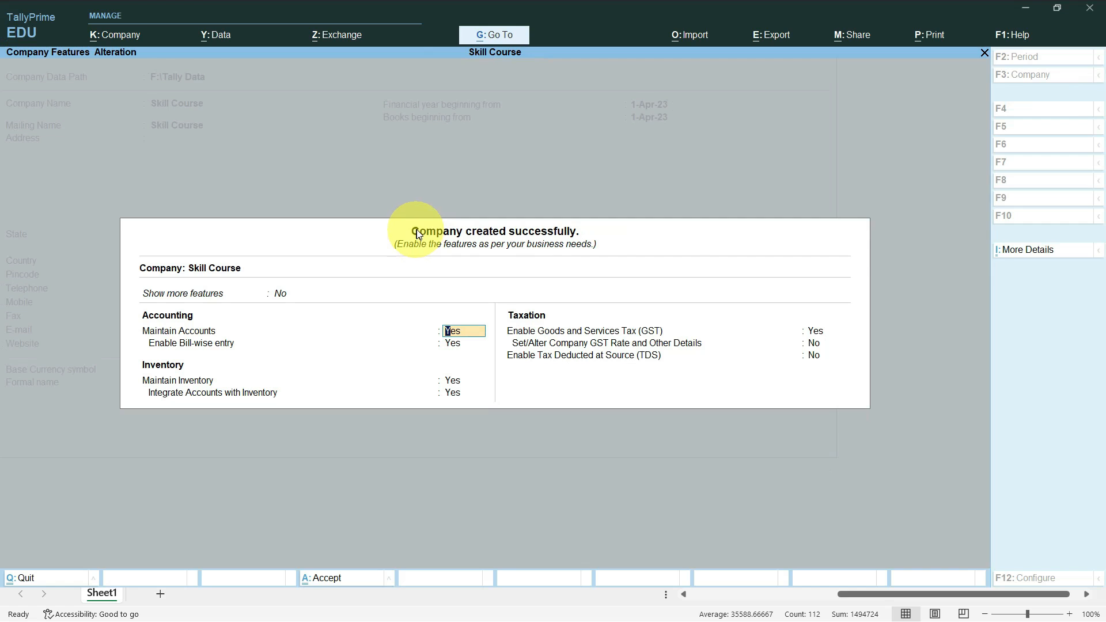
key(ctrl)
key(ctrl+a)
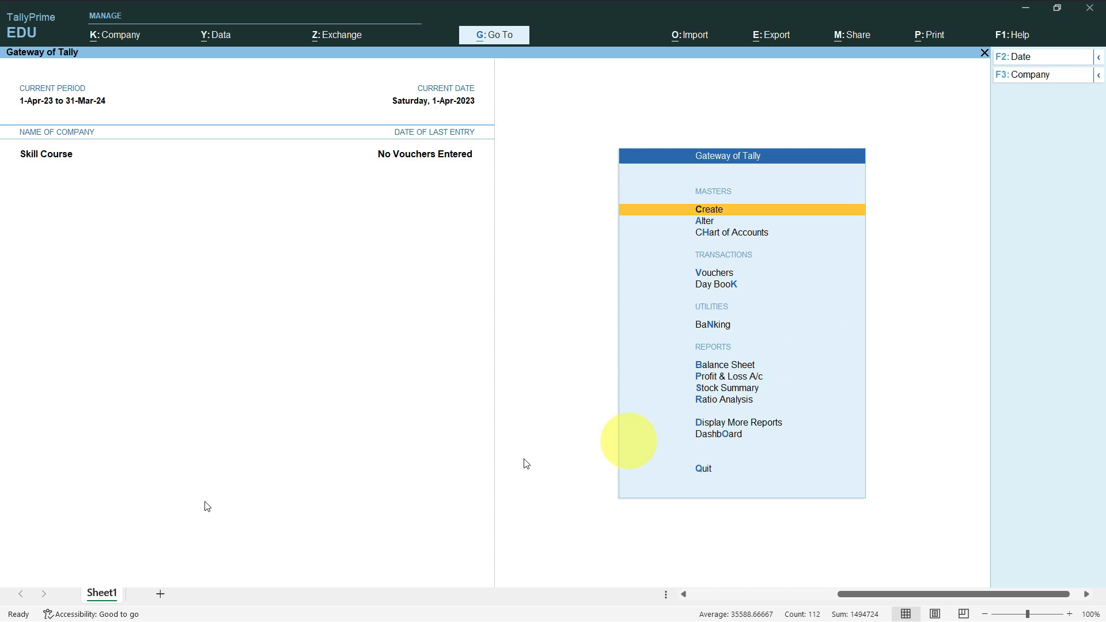
Switch to the Excel stock item sheet, examine the Under, Category and Unit columns with their first item's values, and return to TallyPrime.
key(alt+Tab)
click(260, 181)
key(Left)
key(Left)
key(Left)
key(Left)
key(Left)
key(Left)
key(Left)
key(Left)
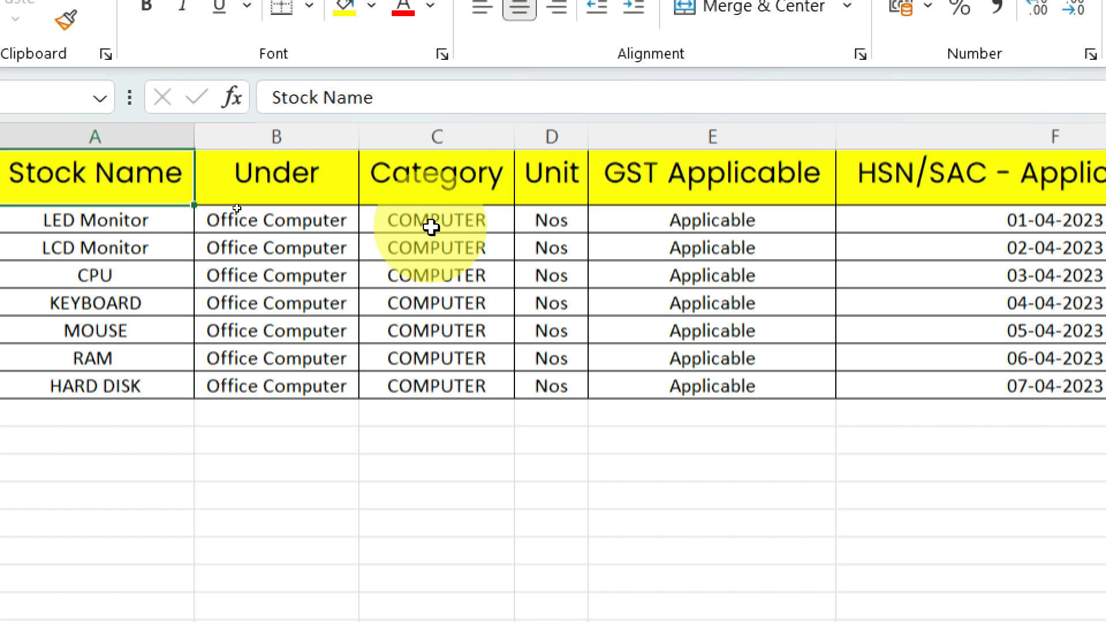
click(287, 140)
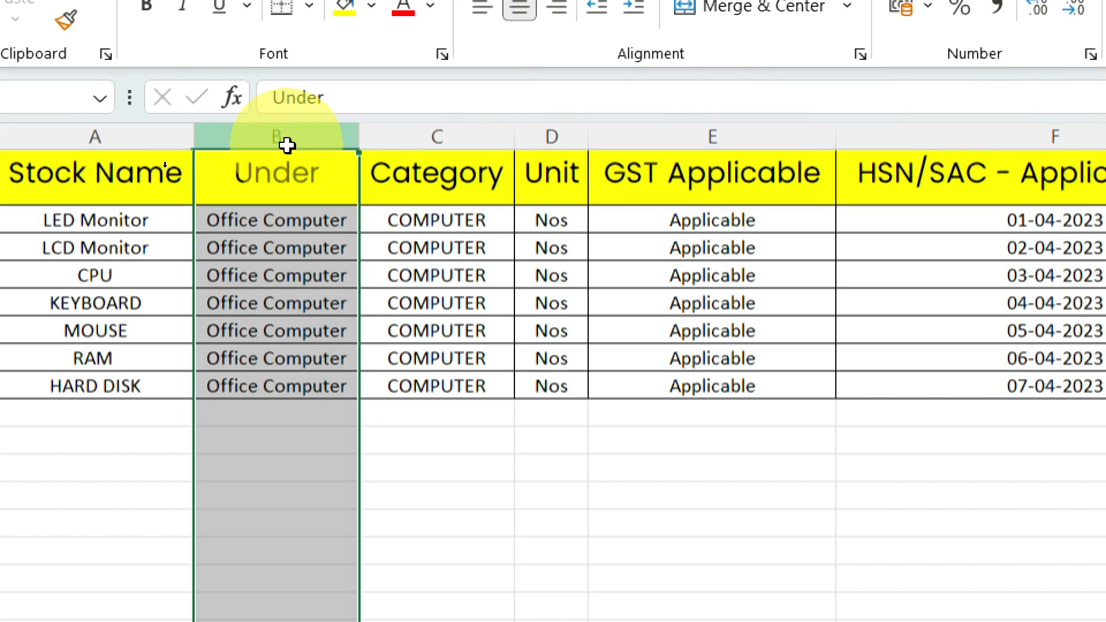
click(464, 126)
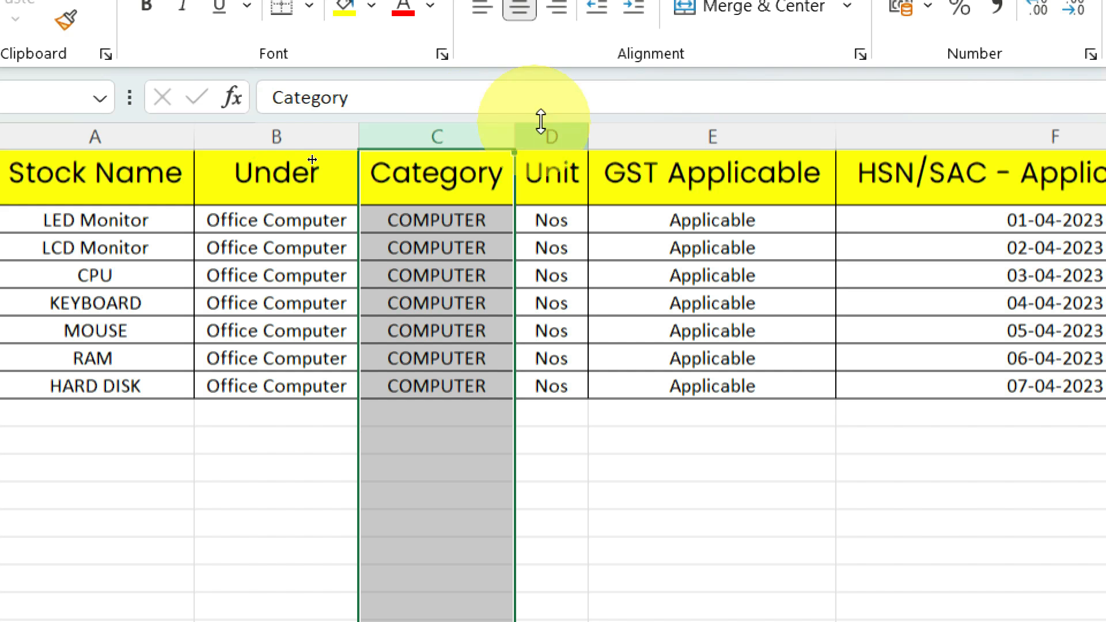
click(563, 128)
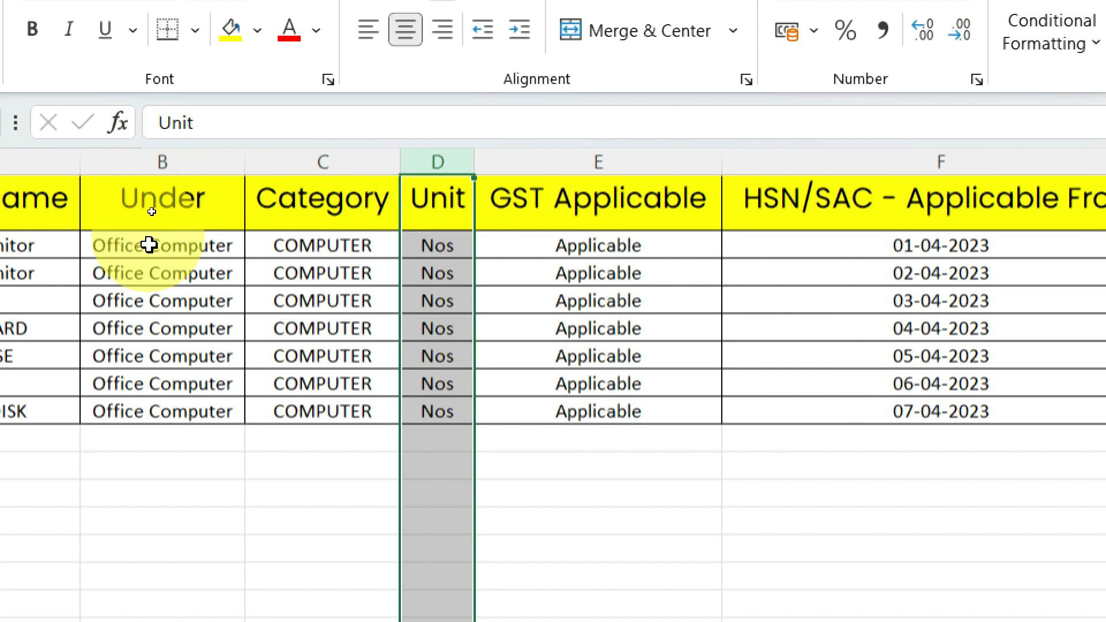
click(152, 208)
click(339, 239)
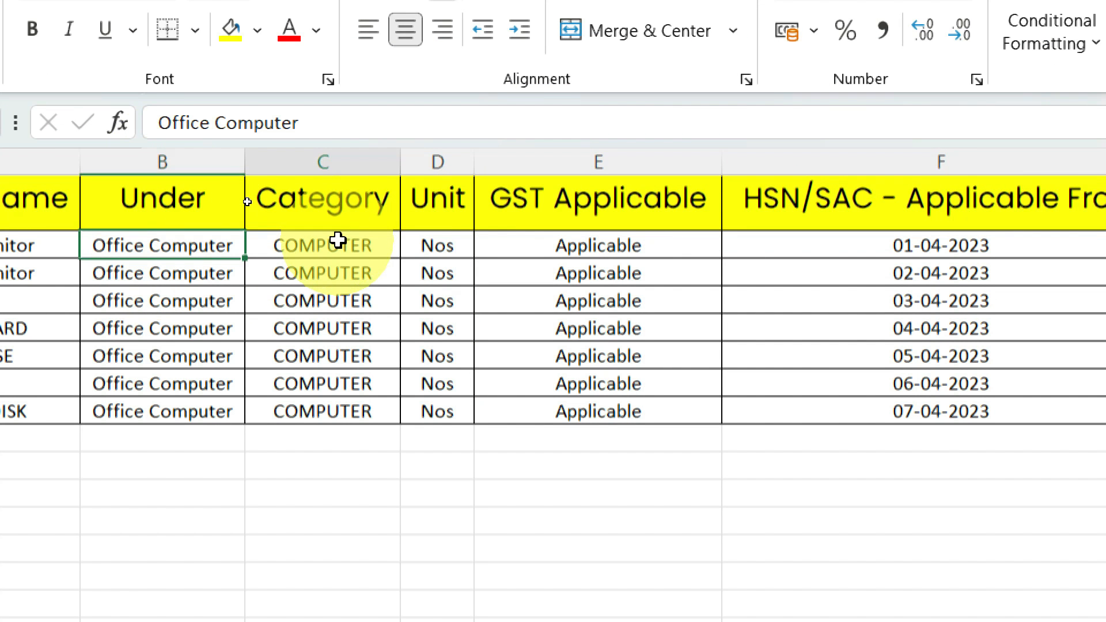
click(429, 246)
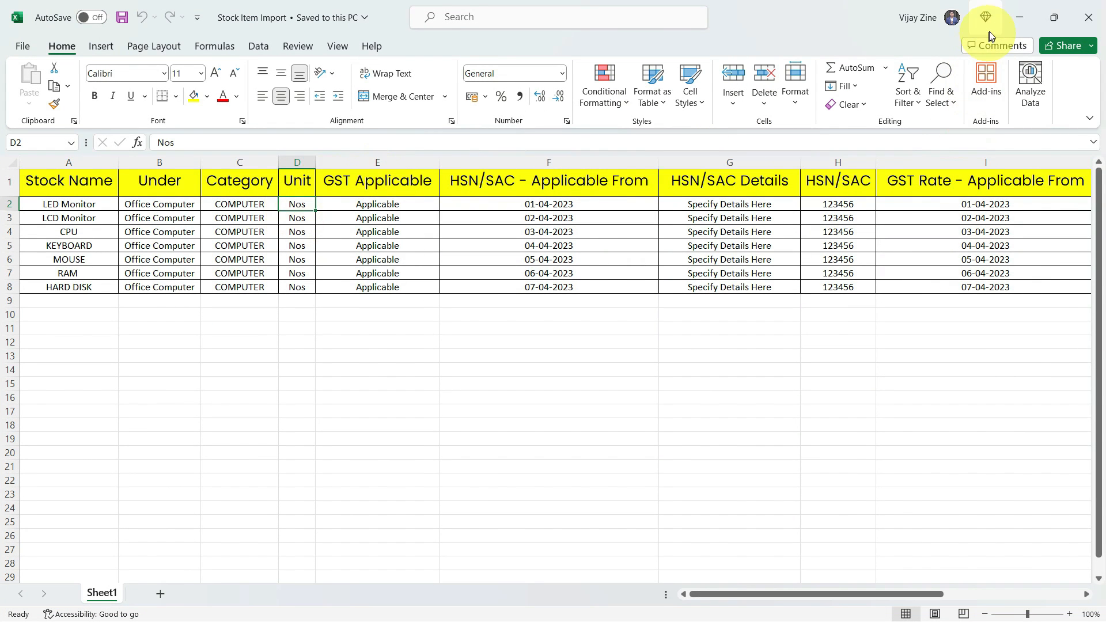
click(1020, 17)
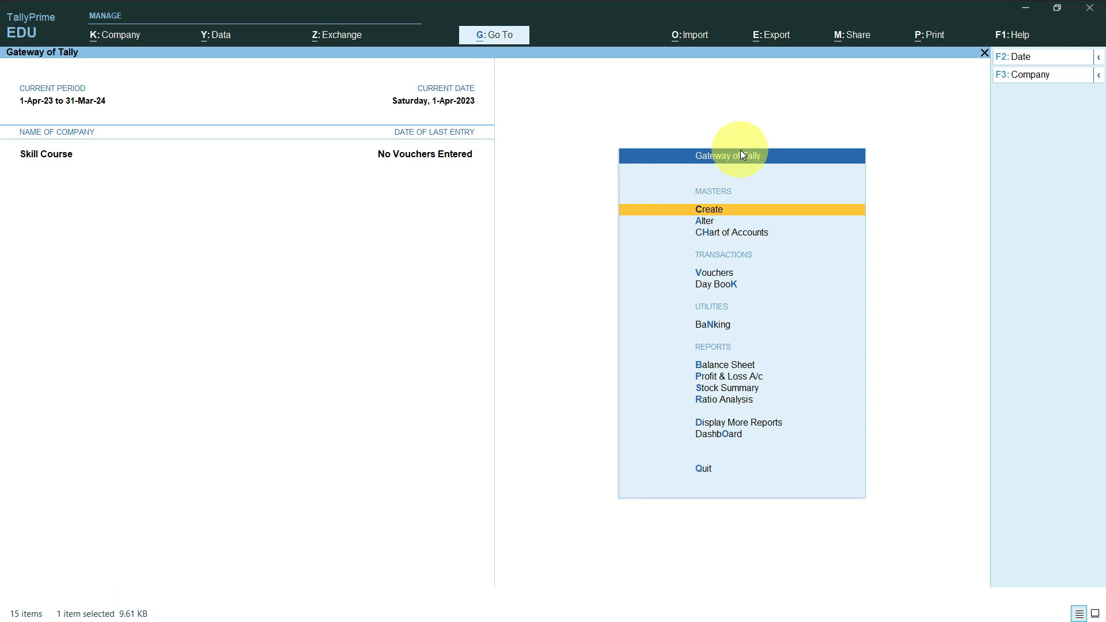
Create a stock group named Office Computer under Primary and return to the list of masters.
key(Return)
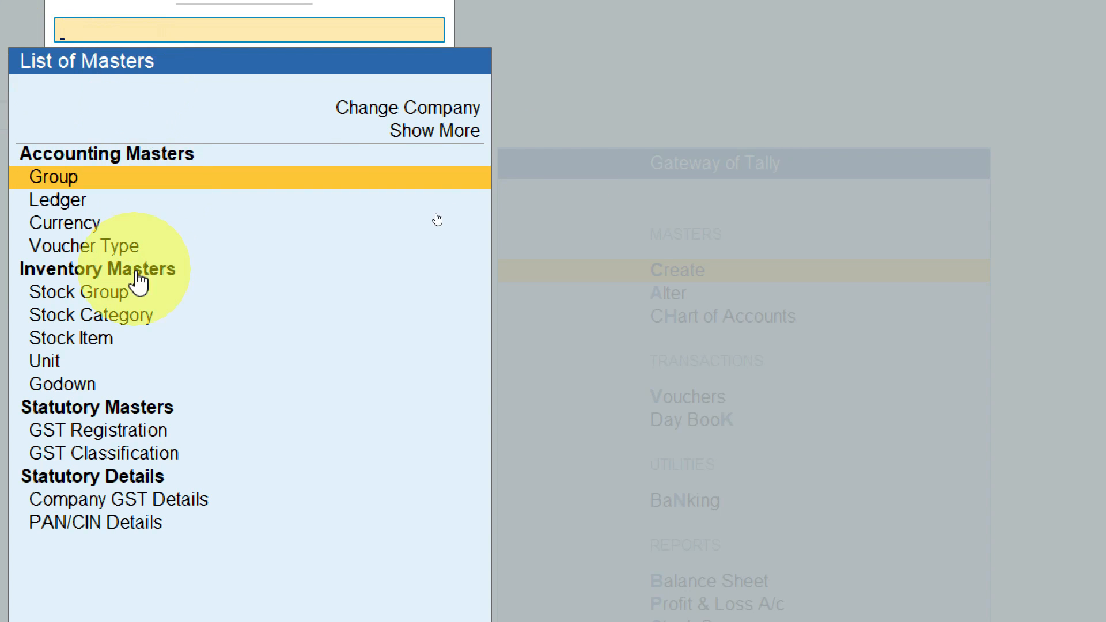
key(Down)
key(Down)
key(Down)
key(Down)
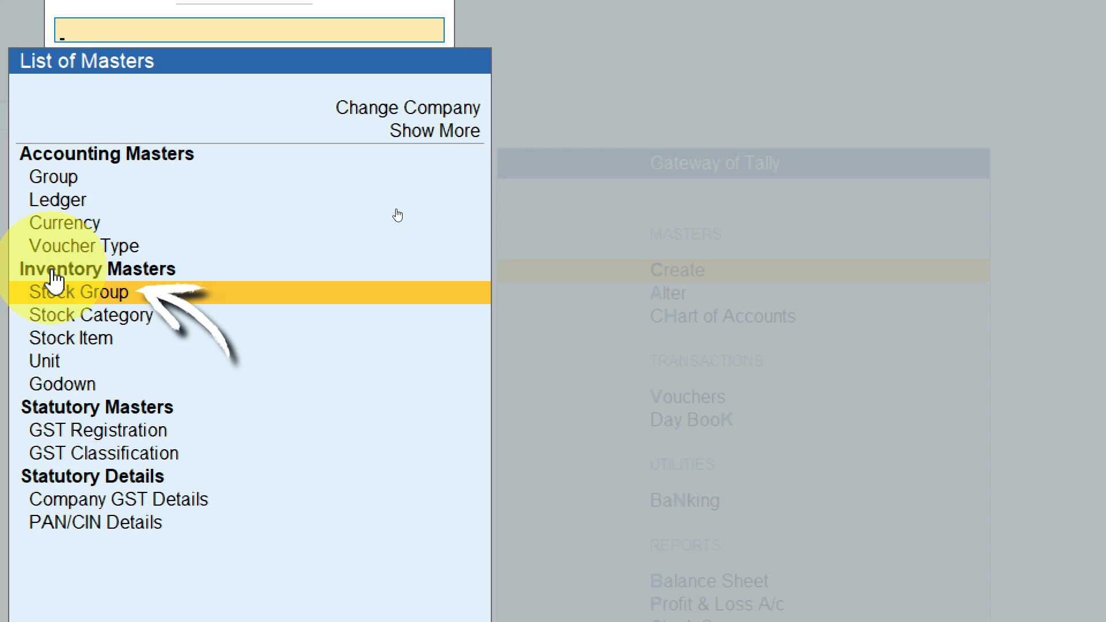
click(54, 283)
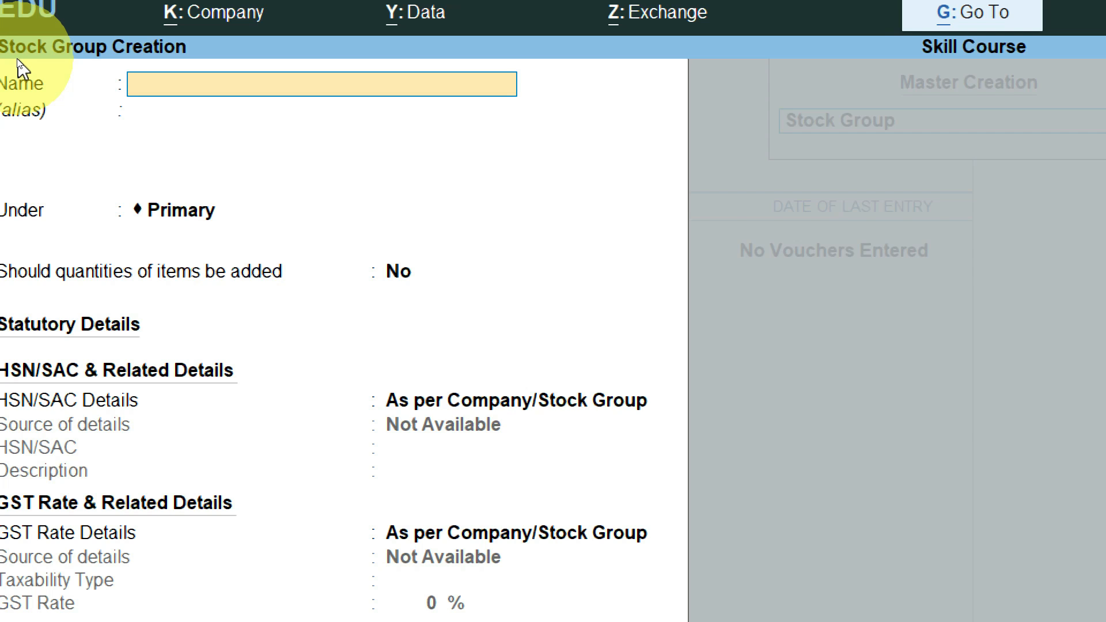
text(Off)
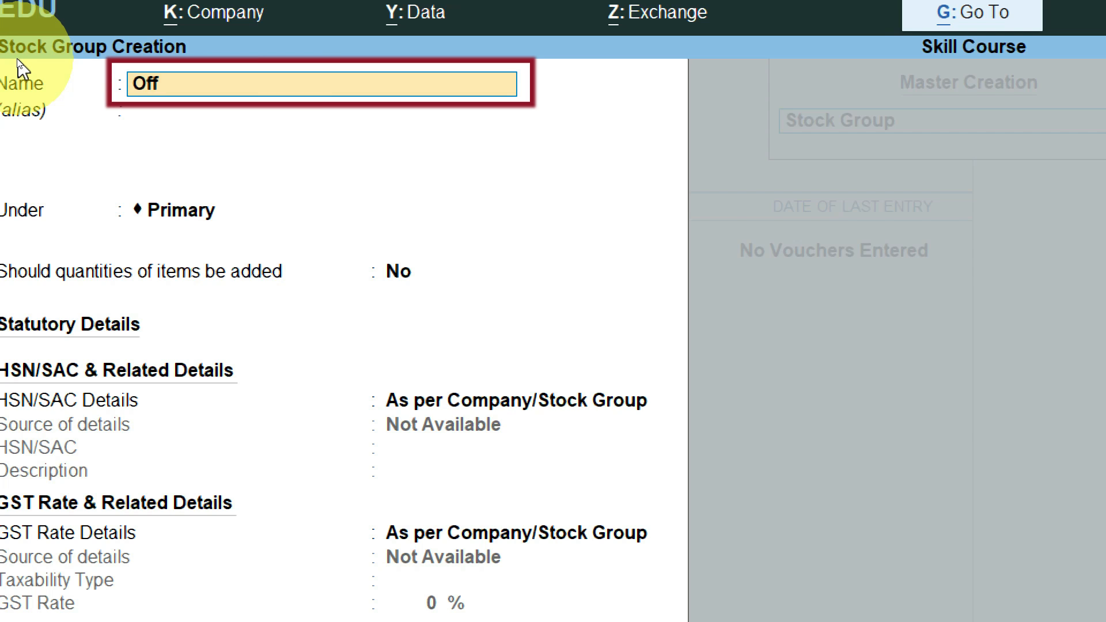
text(ice Comp)
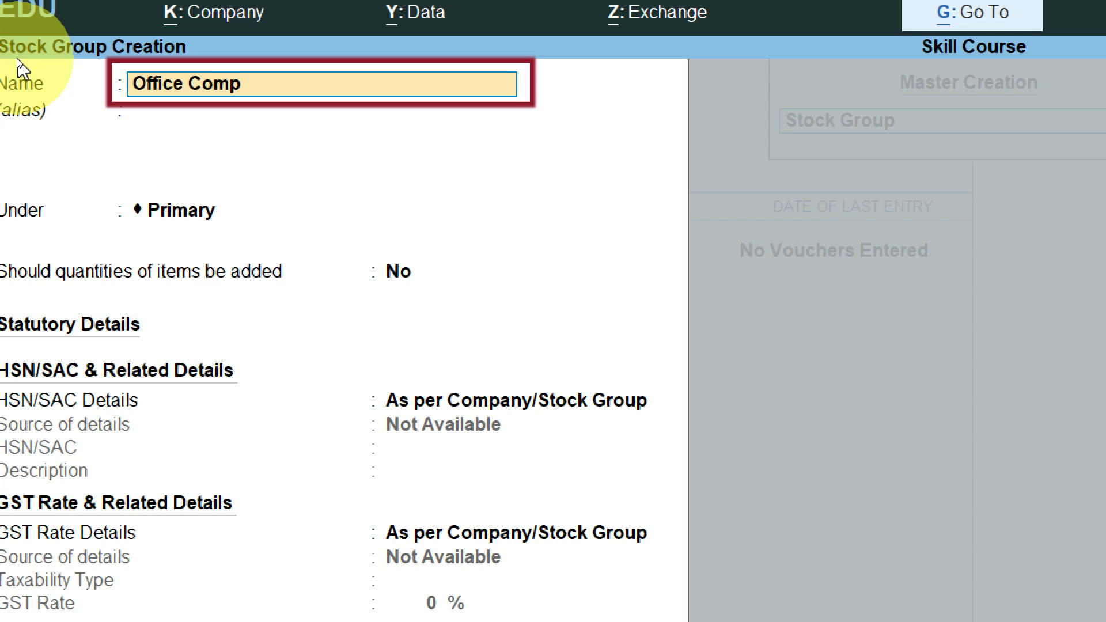
text(uter)
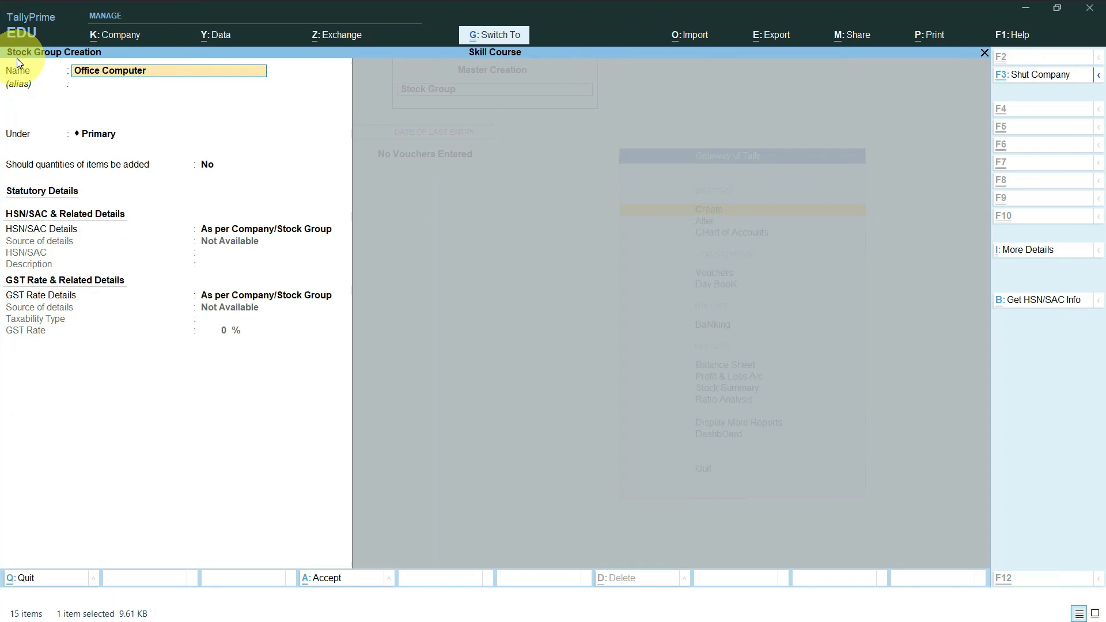
key(ctrl+a)
key(Escape)
key(Return)
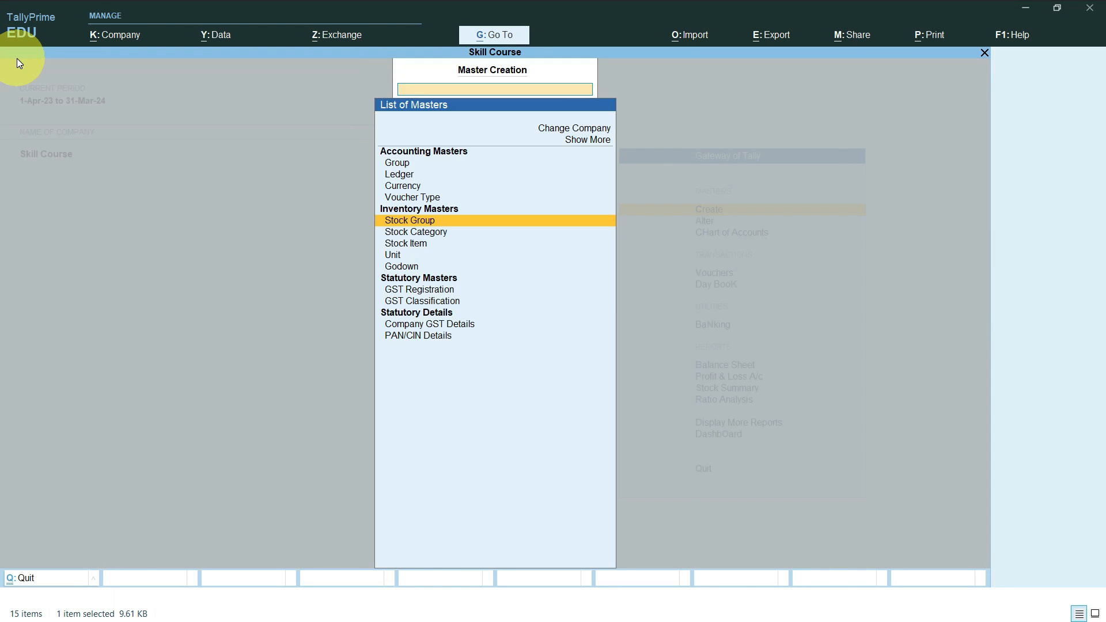
Create a stock category named Computer under Primary and return to the list of masters.
key(Down)
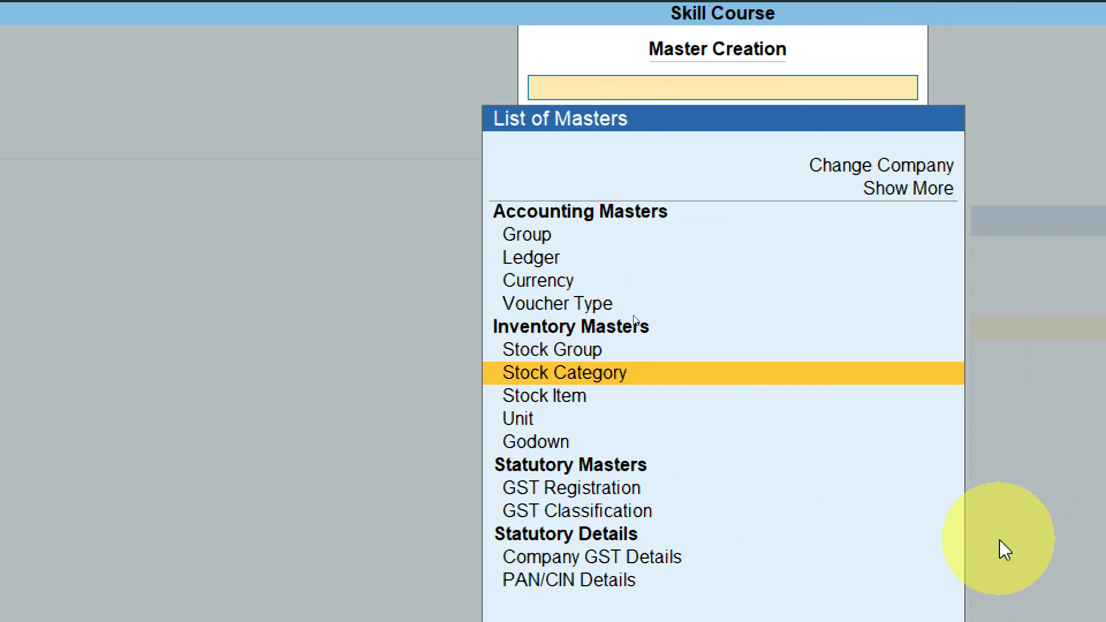
key(Return)
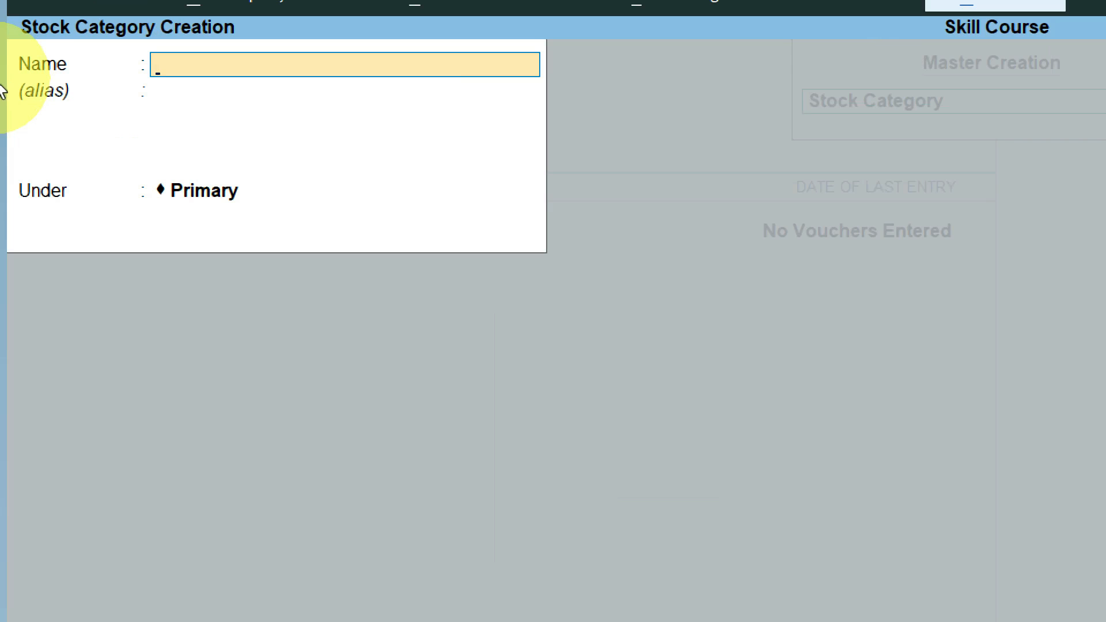
text(Computer)
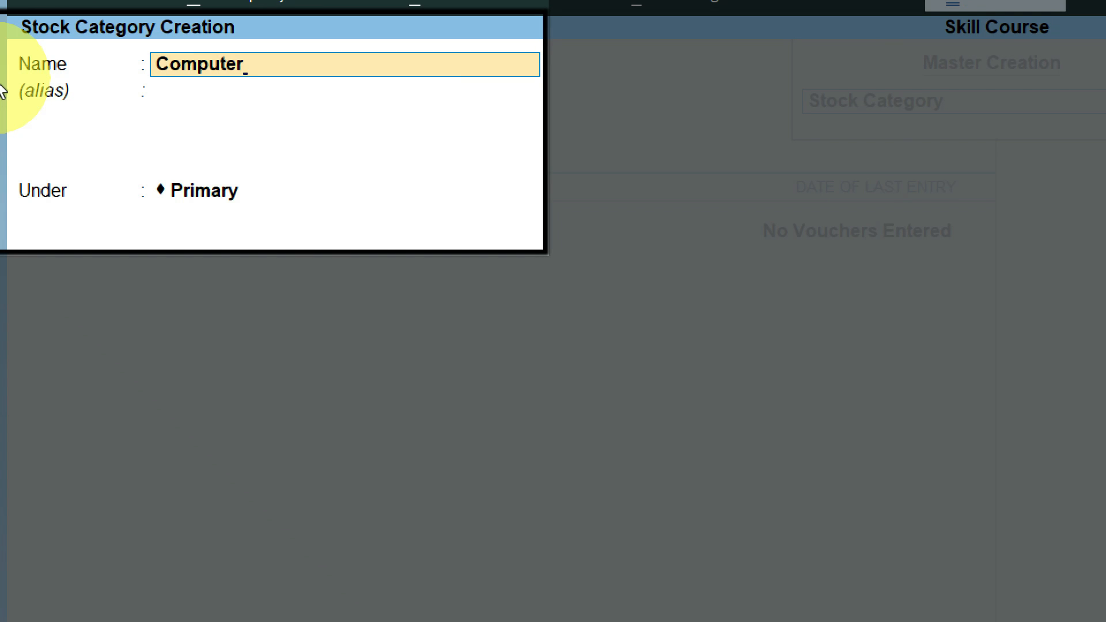
key(ctrl+a)
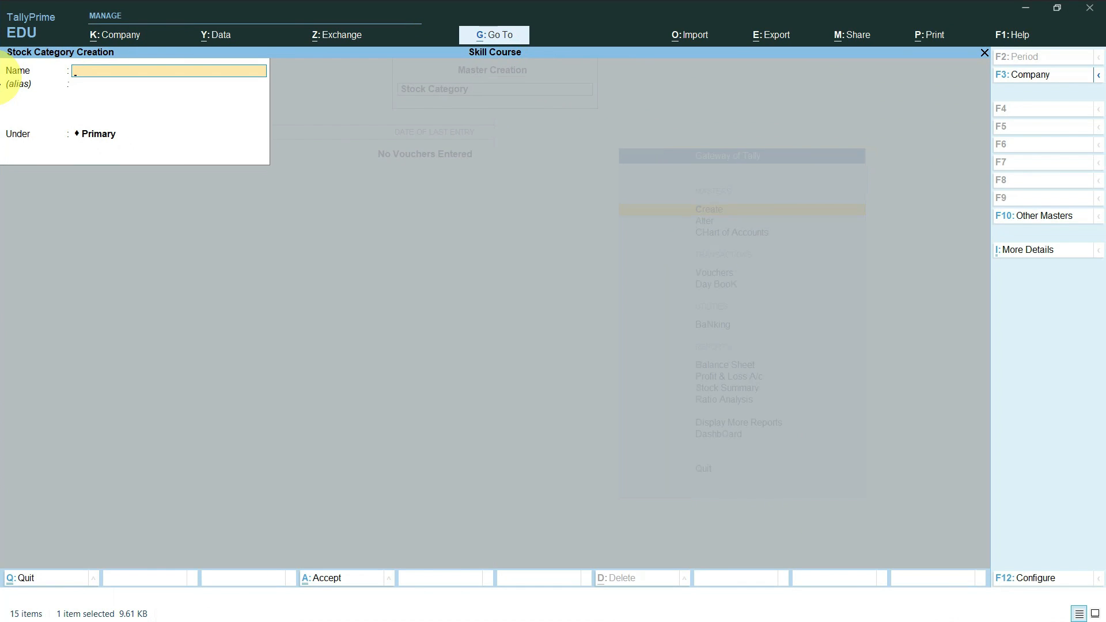
key(Escape)
key(y)
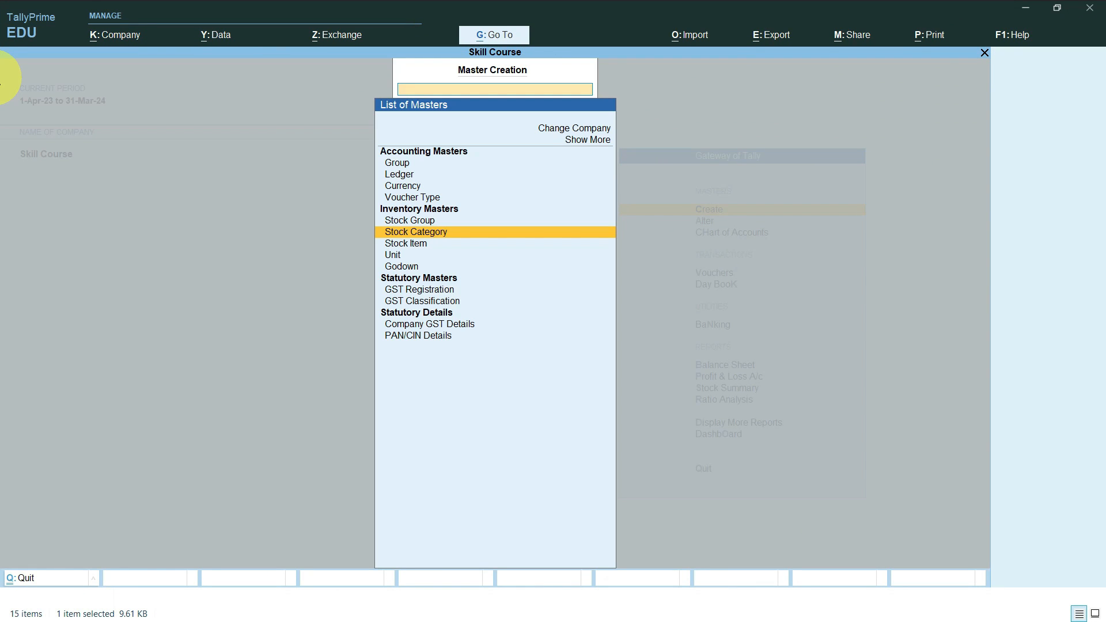
Create a simple unit with symbol Nos, formal name Numbers, UQC NOS-NUMBERS and 0 decimal places, and return to the list of masters.
key(Down)
key(Down)
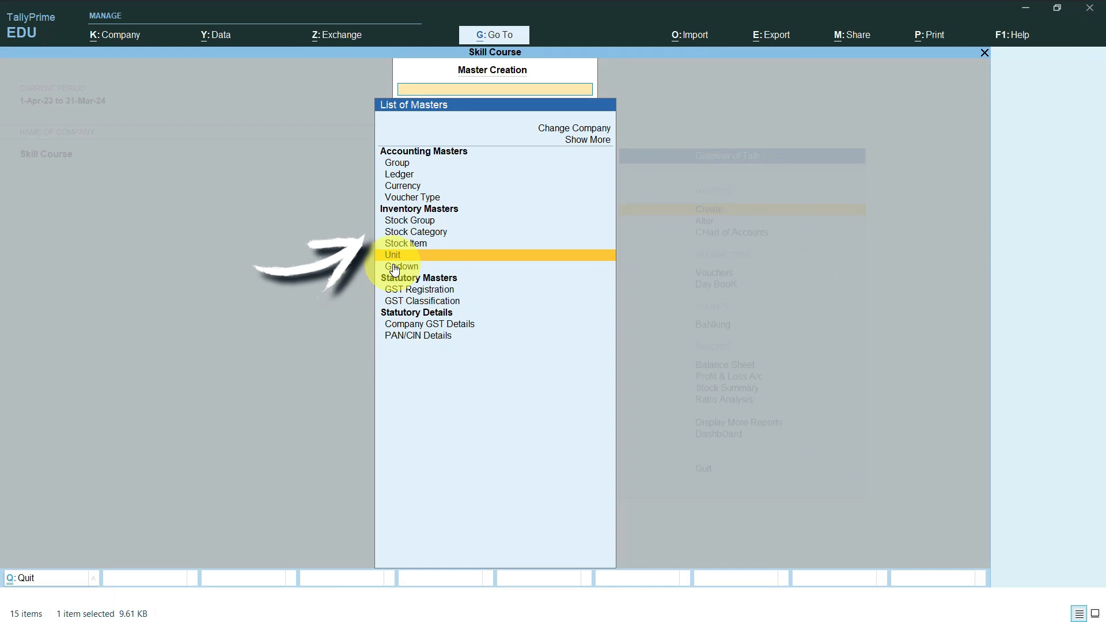
key(Return)
text(Nos)
key(Return)
text(Numbers)
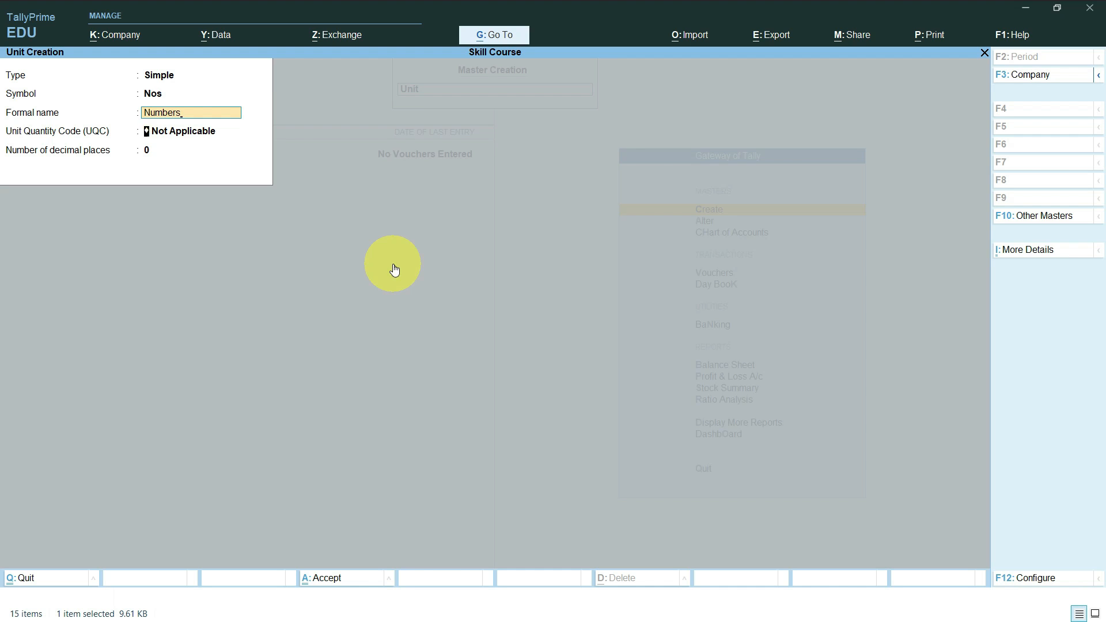
key(Return)
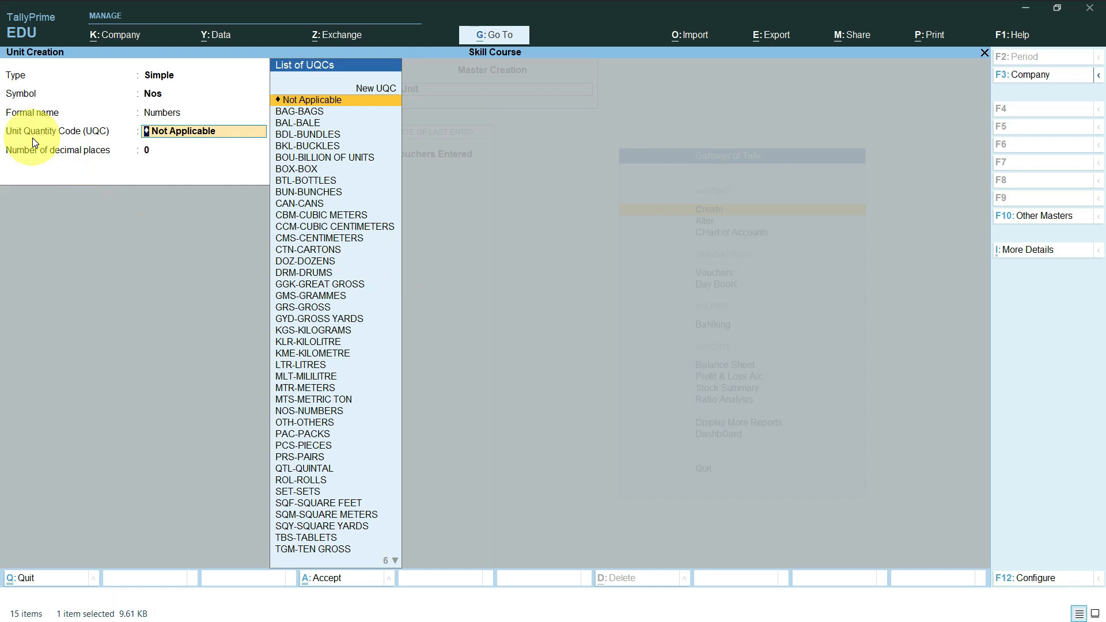
text(s)
key(BackSpace)
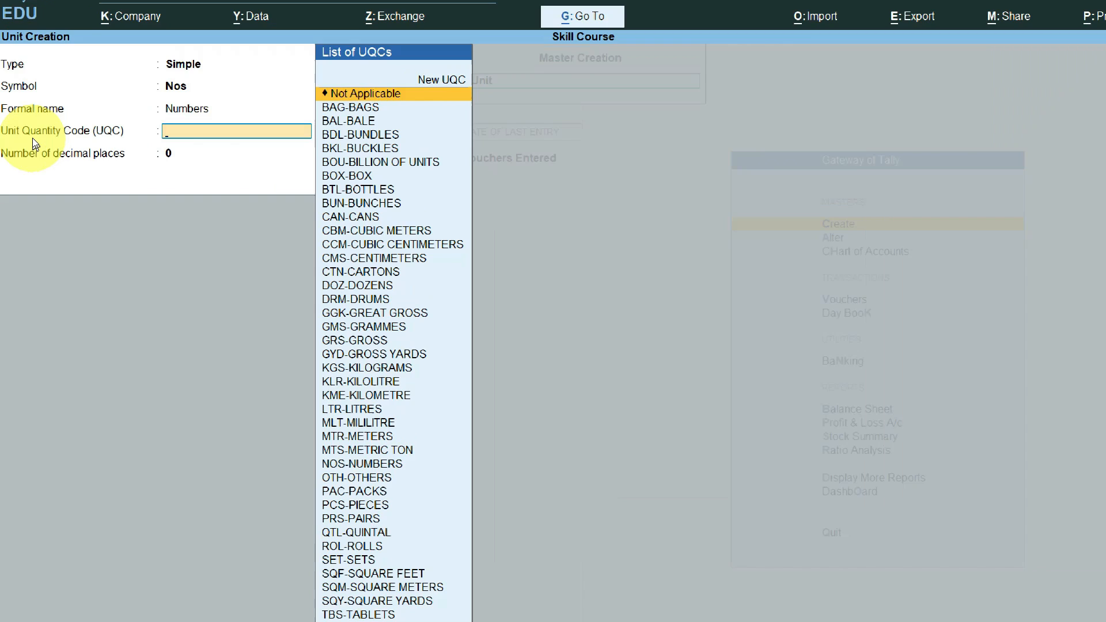
text(nos)
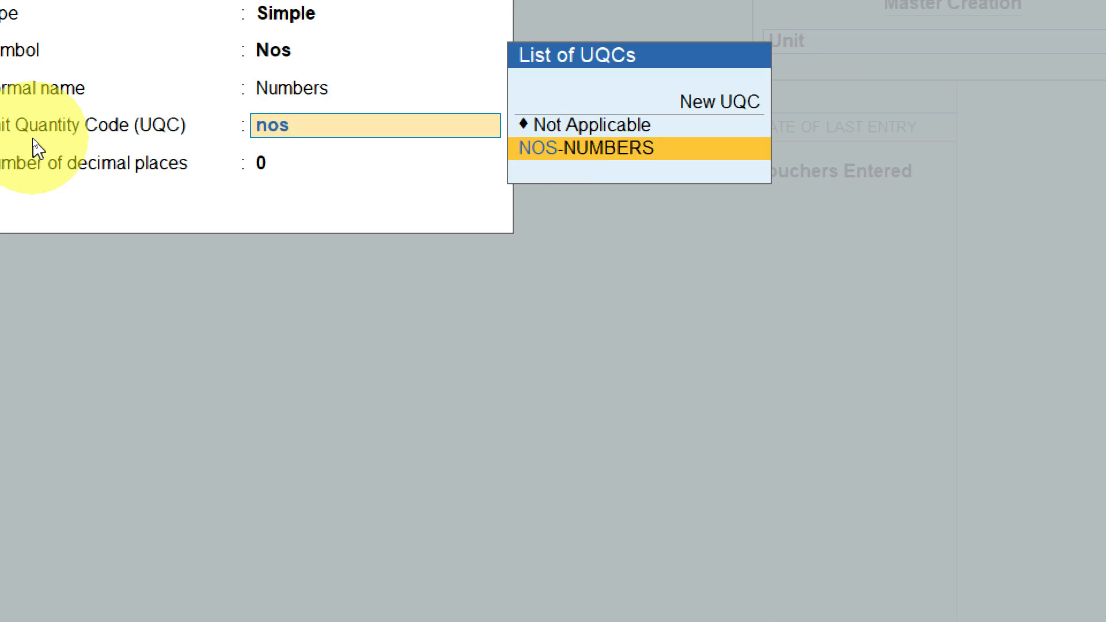
key(Return)
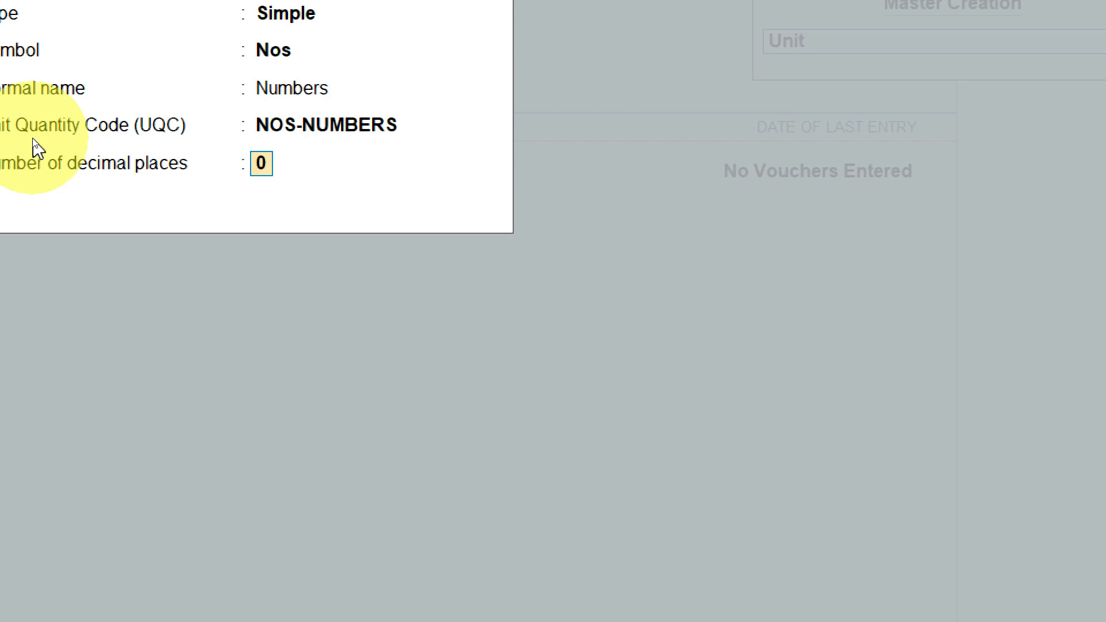
key(ctrl+a)
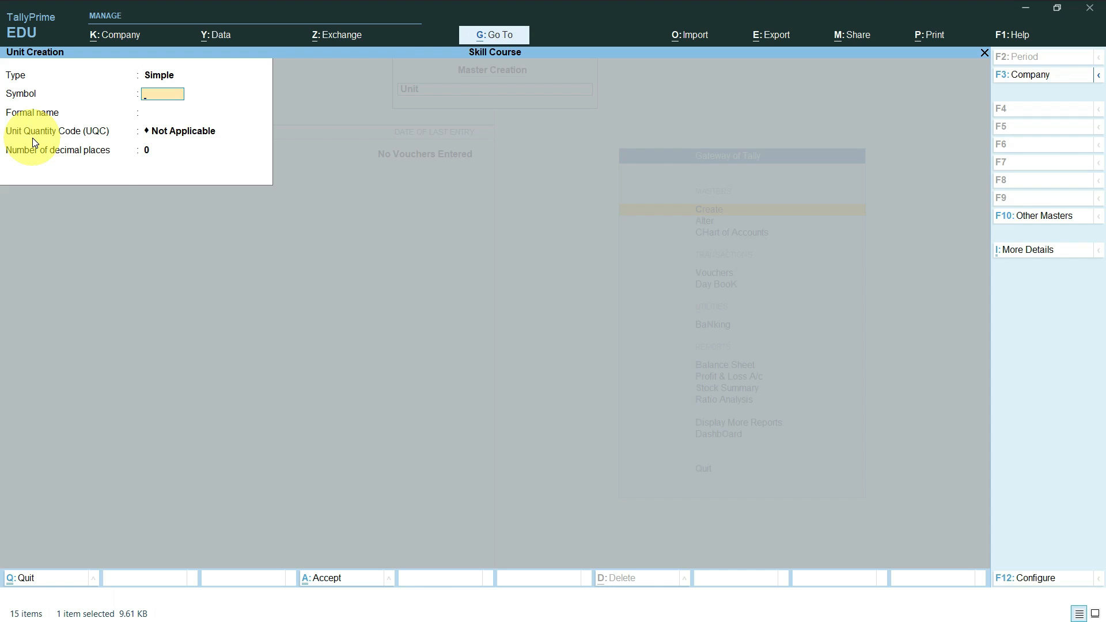
key(Escape)
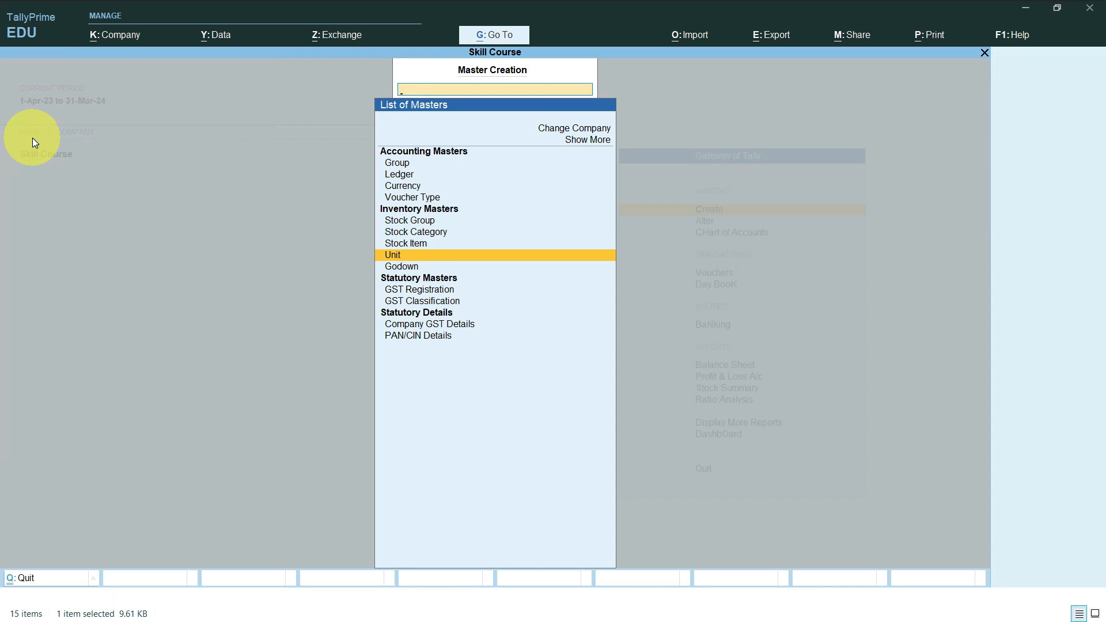
Leave master creation, check the list of existing stock groups available for alteration, and return to the list of masters.
key(Escape)
key(Down)
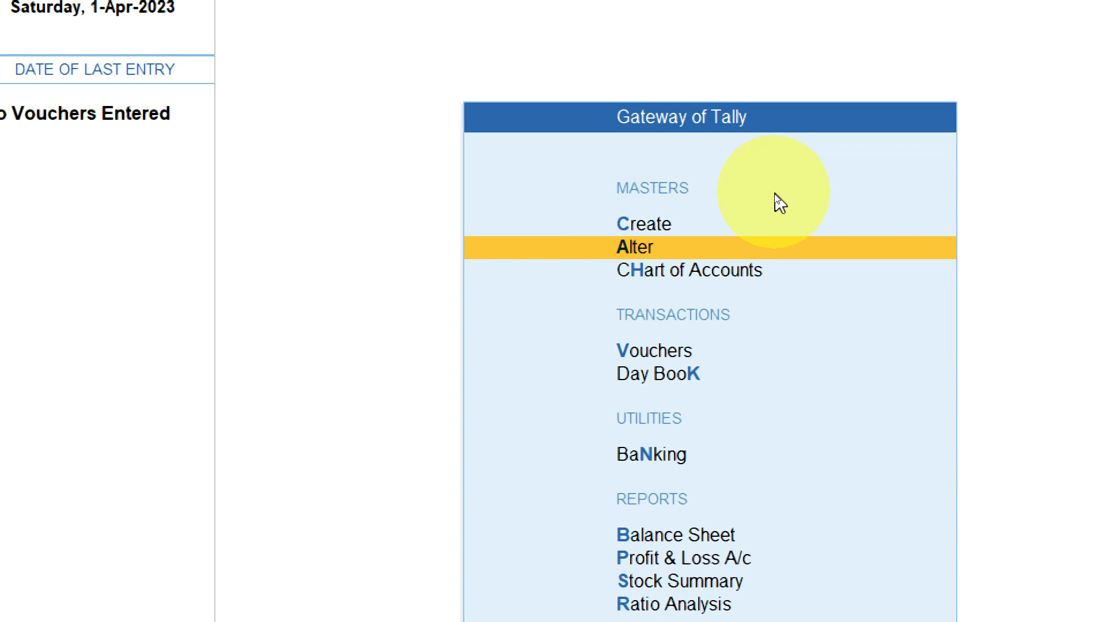
key(Return)
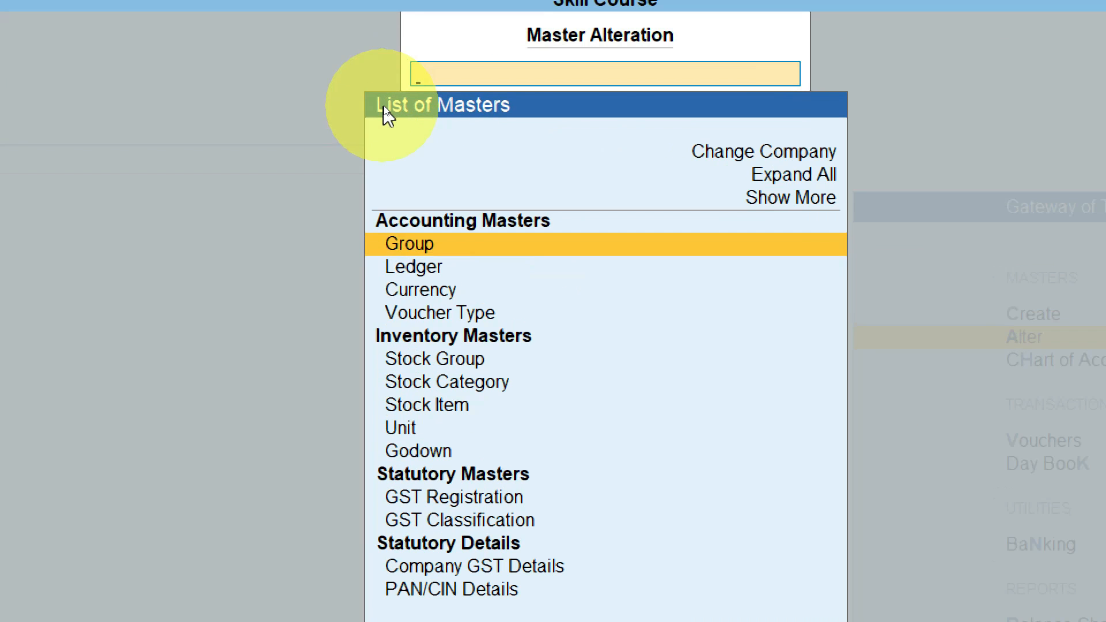
key(Down)
key(Down)
key(Down)
key(Down)
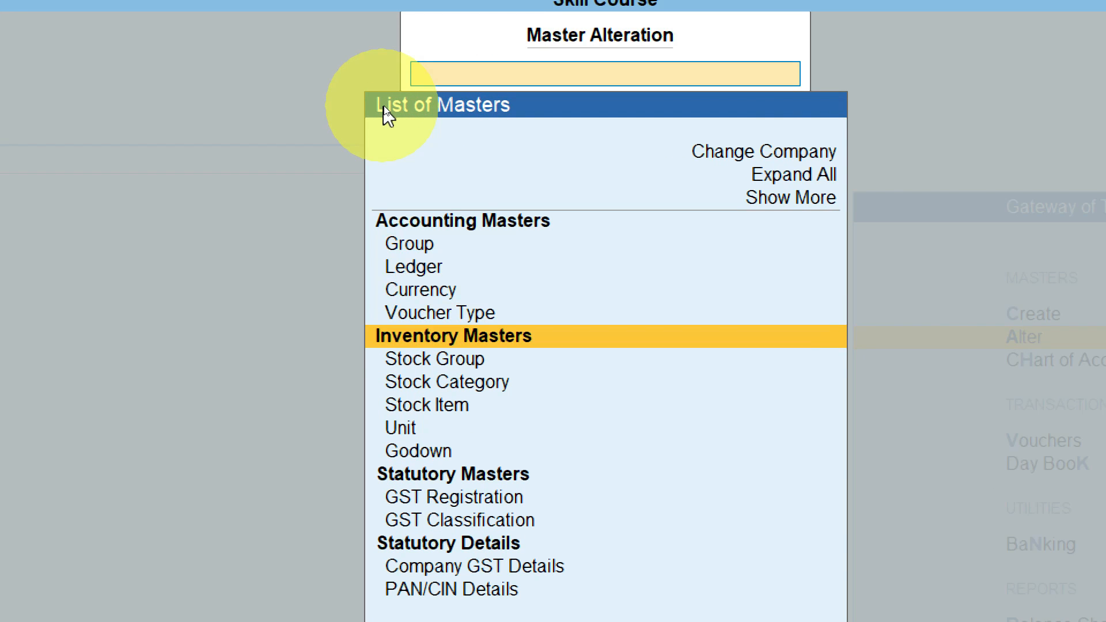
key(Down)
key(Return)
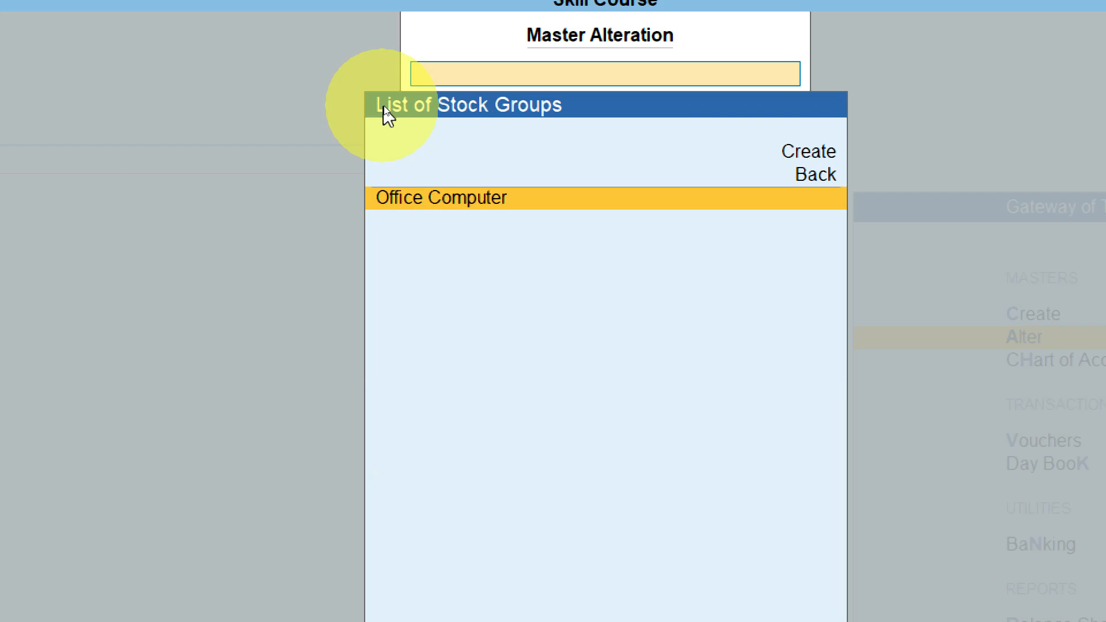
key(Escape)
Check the existing stock categories and units available for alteration and return to the list of masters.
key(Down)
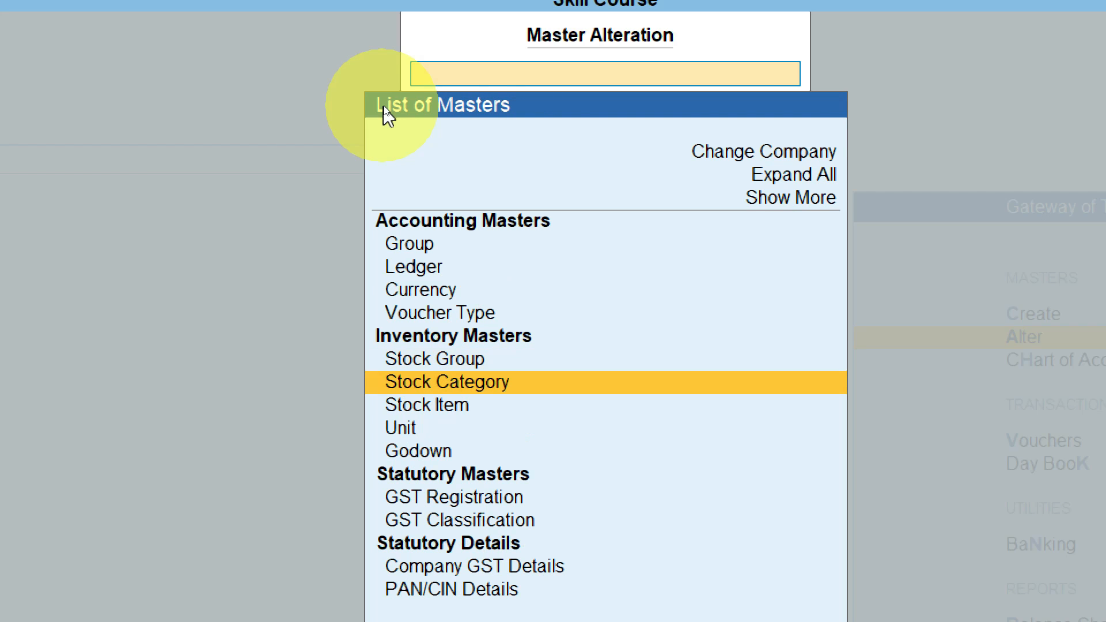
key(Return)
key(Escape)
key(Down)
key(Down)
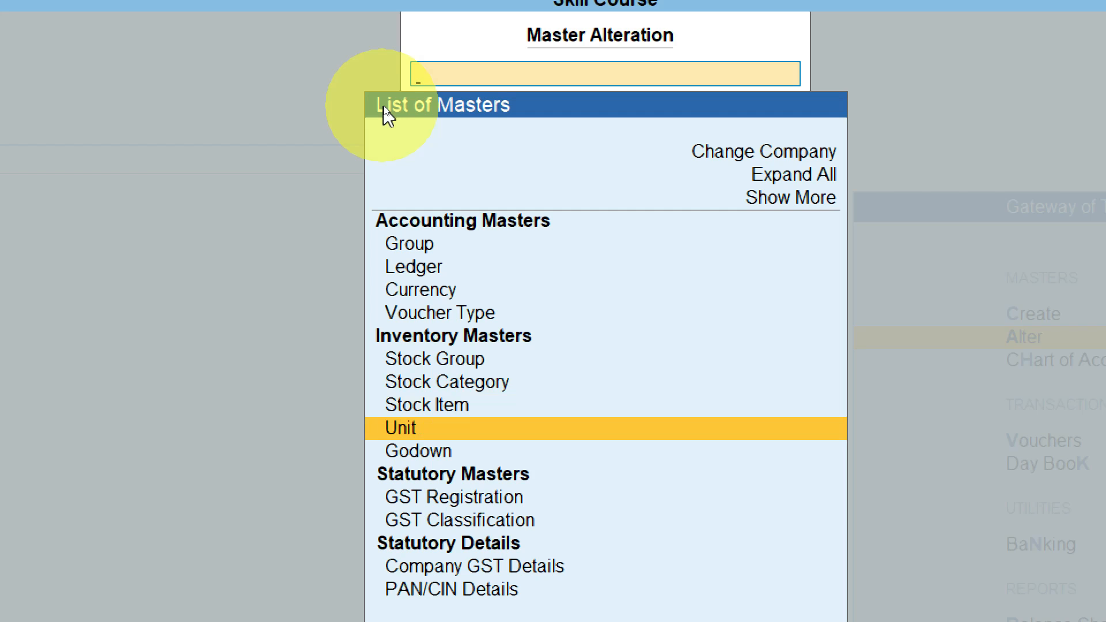
key(Return)
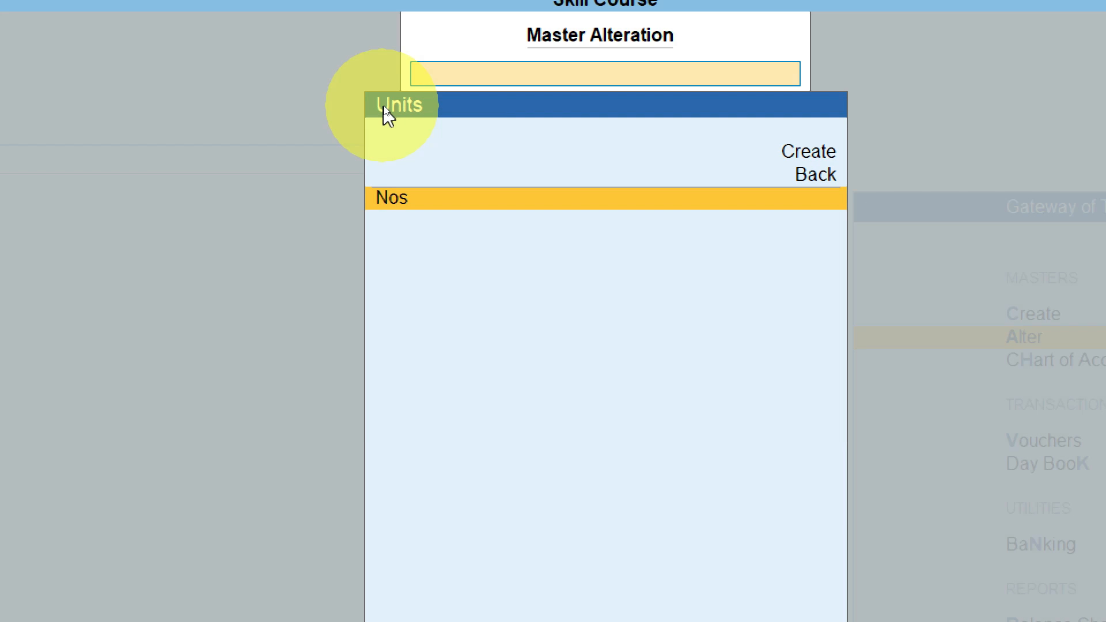
key(Escape)
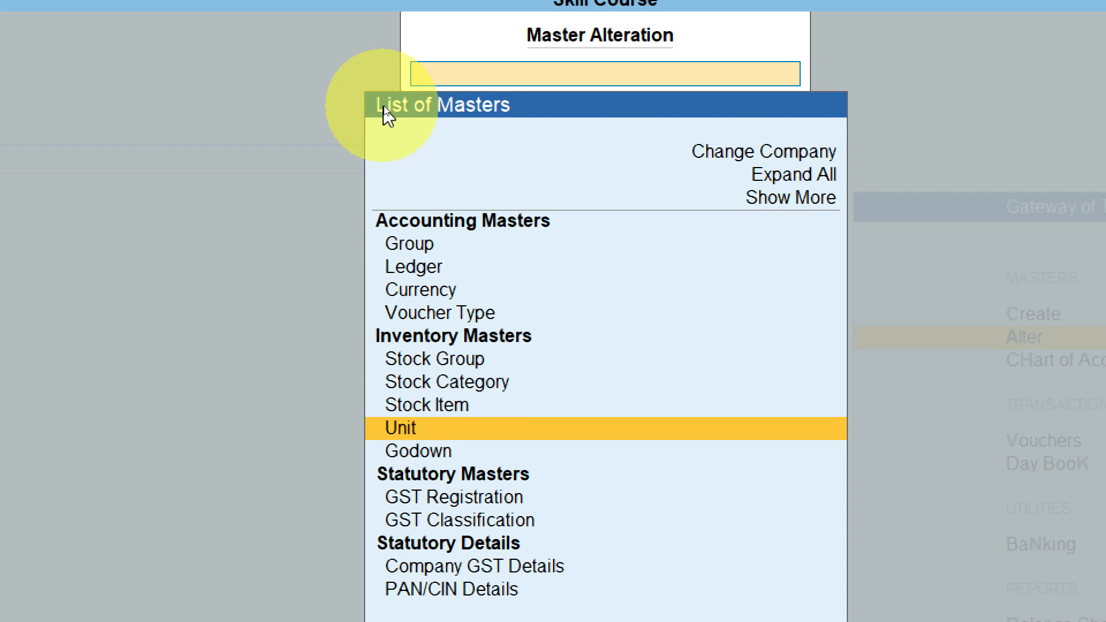
Check the list of existing stock items and return to the Gateway of Tally.
key(Up)
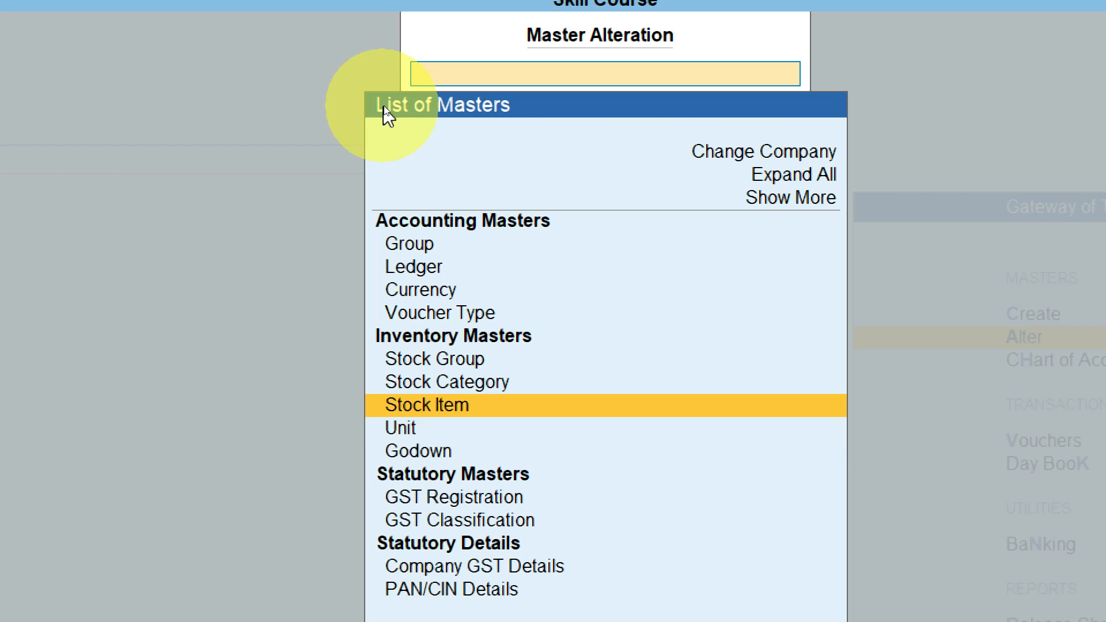
key(Return)
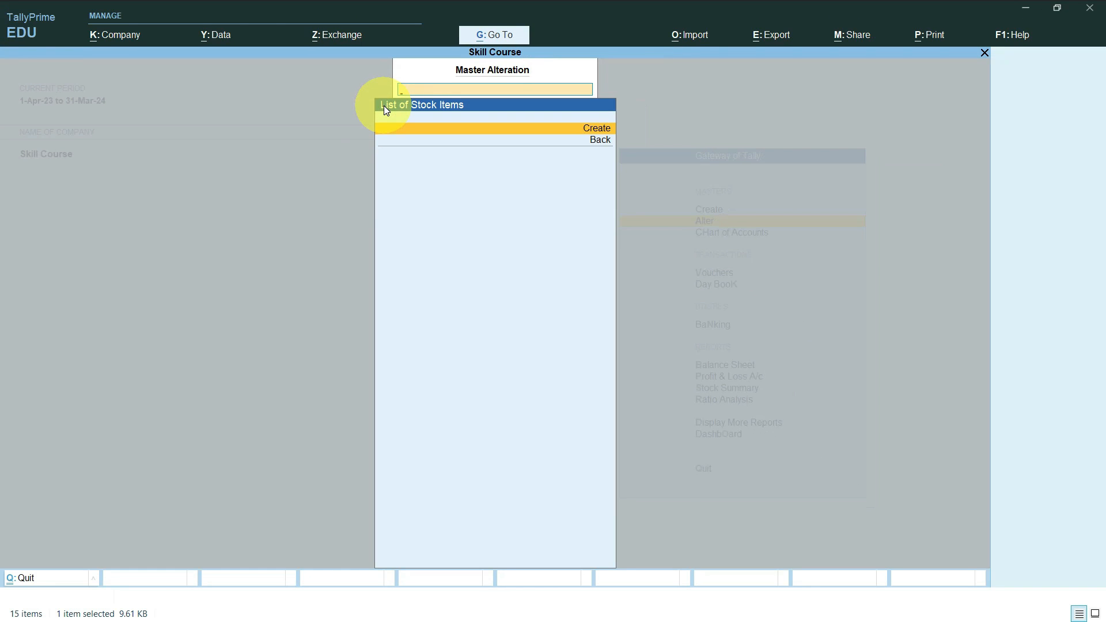
key(Escape)
key(Escape)
key(Escape)
key(Escape)
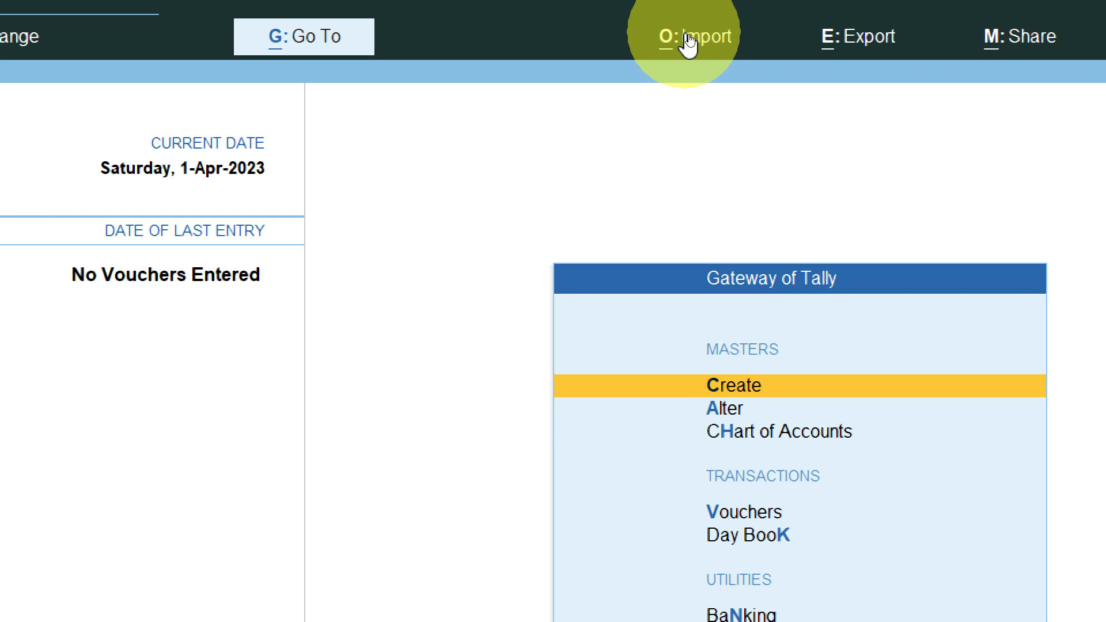
Start an Excel mapping template for masters, using Sheet1 of Stock Item Import.xlsx from F:\Tally Prime 4.0.
click(695, 38)
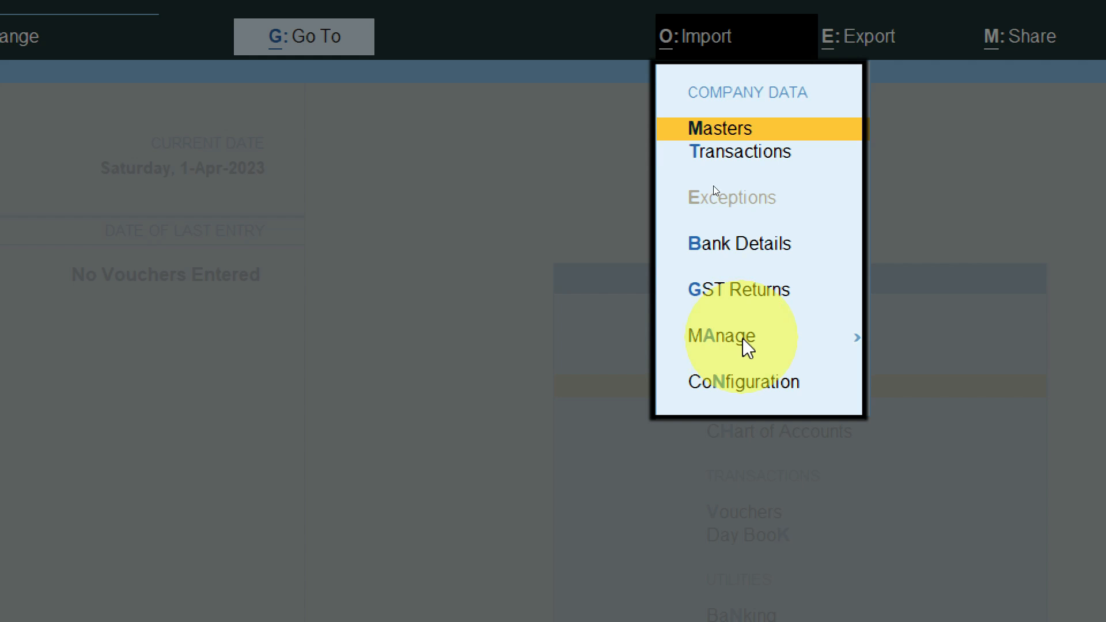
click(744, 339)
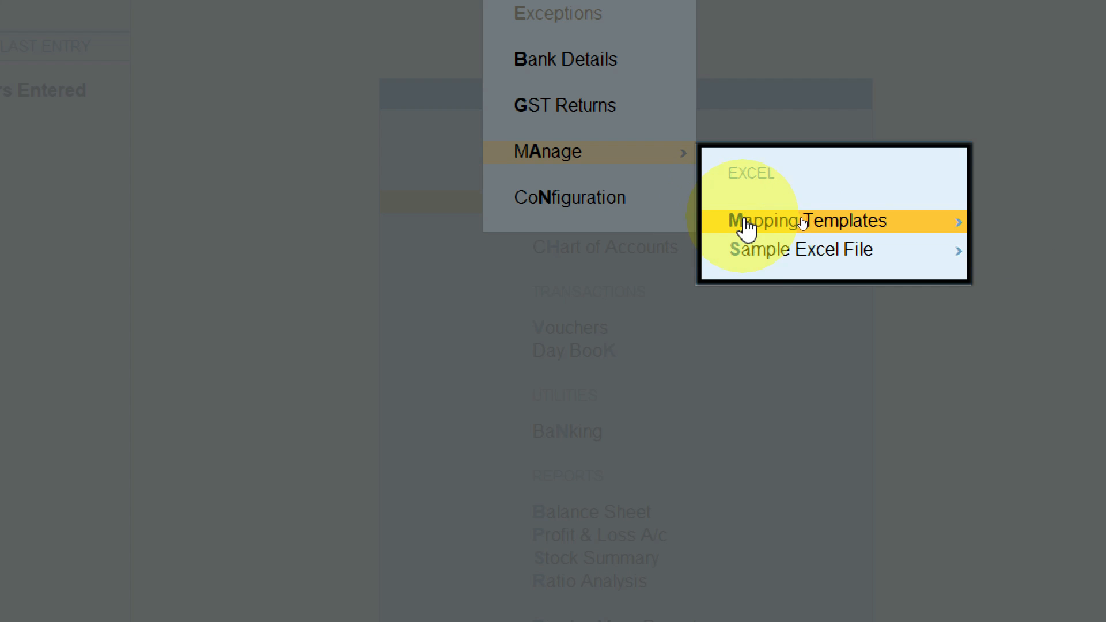
click(948, 226)
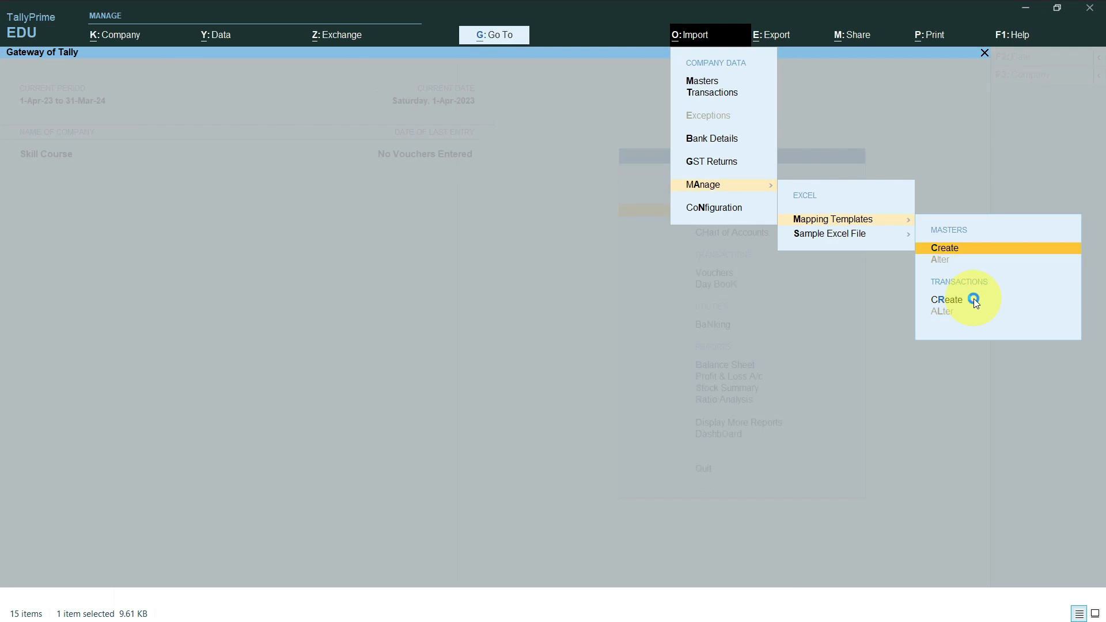
click(845, 391)
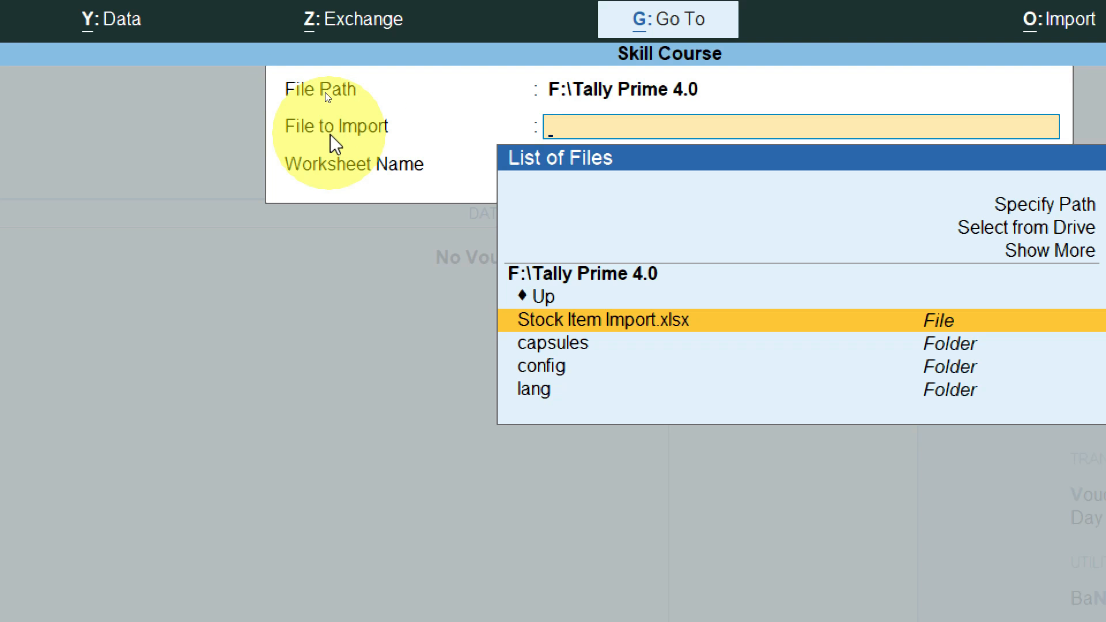
click(556, 329)
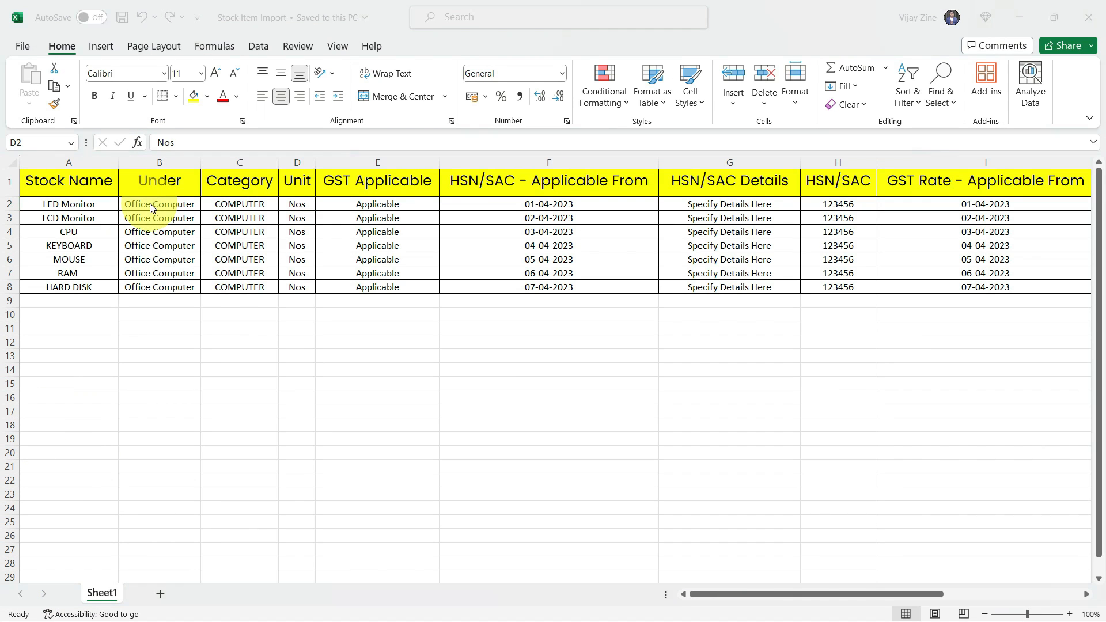
click(1019, 17)
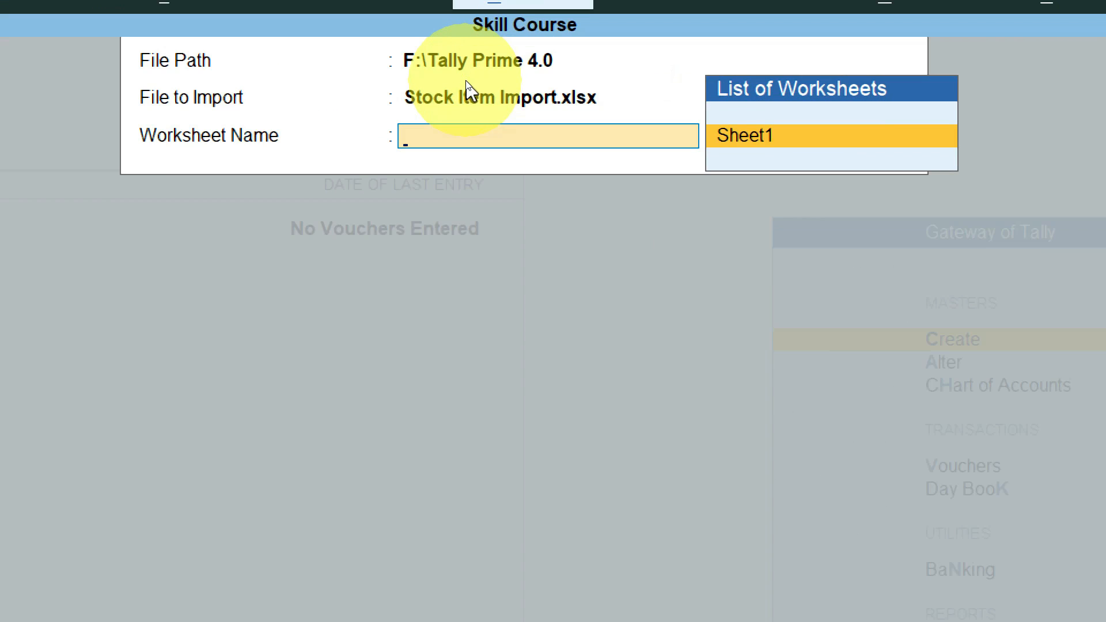
key(Return)
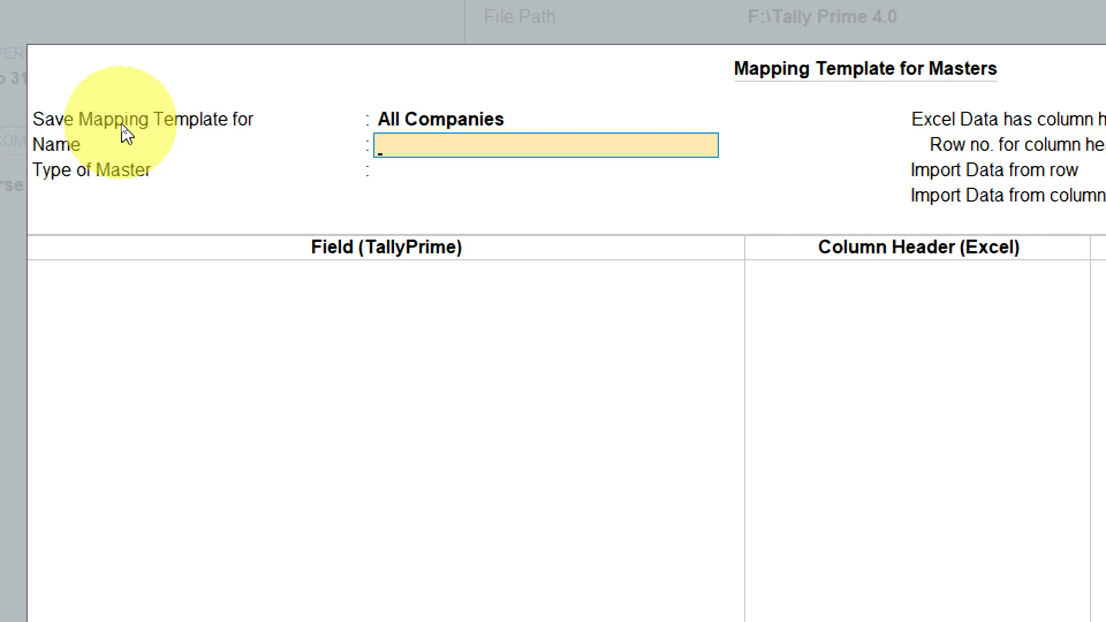
Name the mapping template Stock Item Import and set its type of master to Stock Item.
text(Stock I)
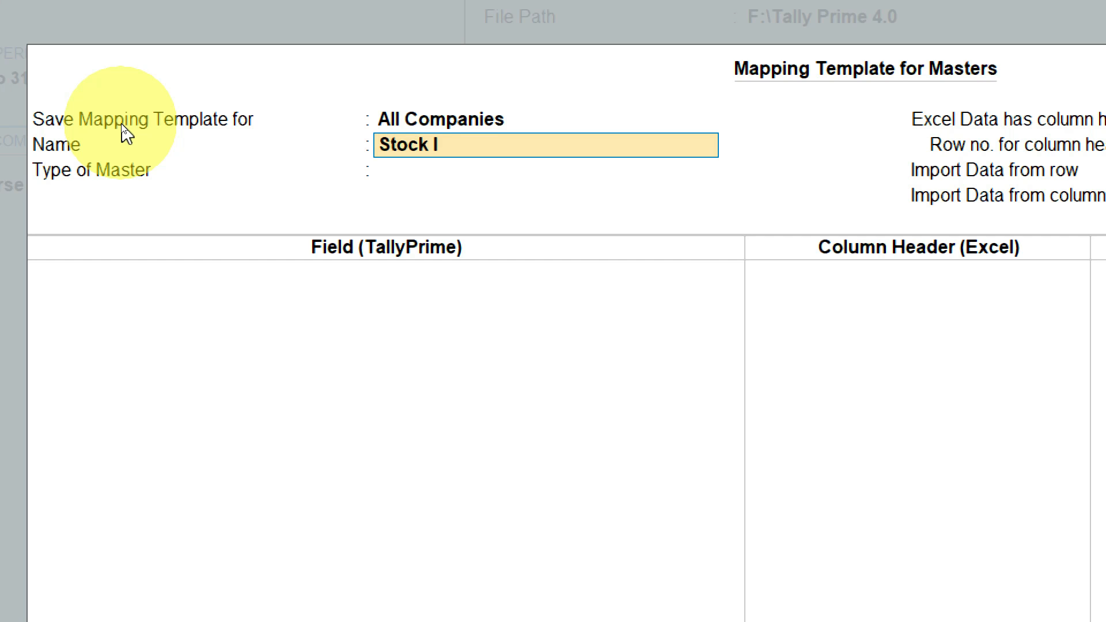
text(tem Impo)
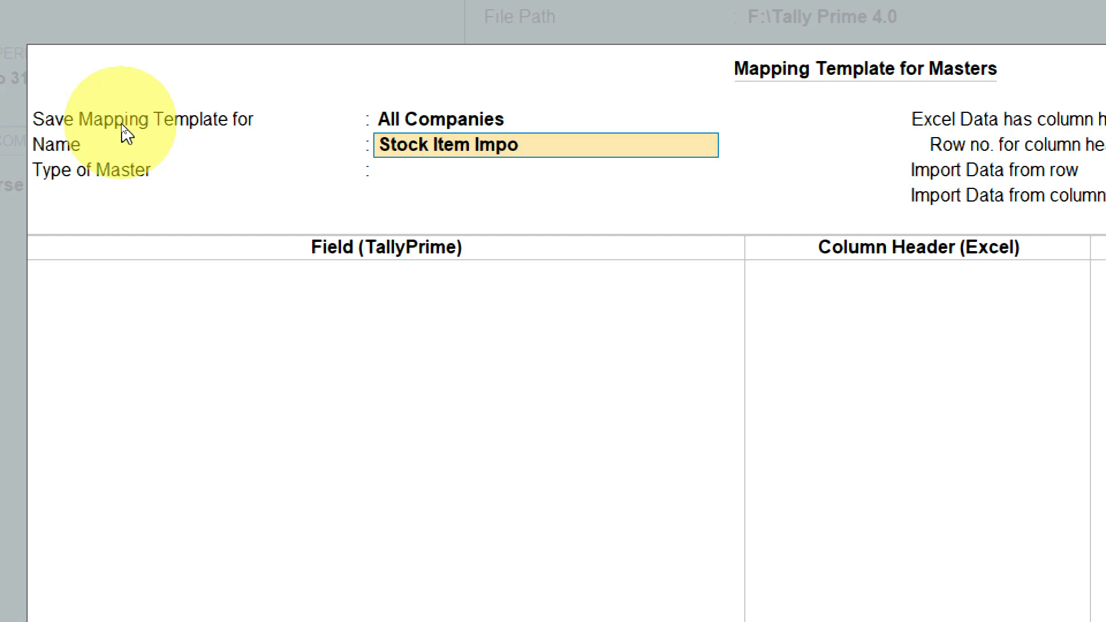
text(rt)
key(Return)
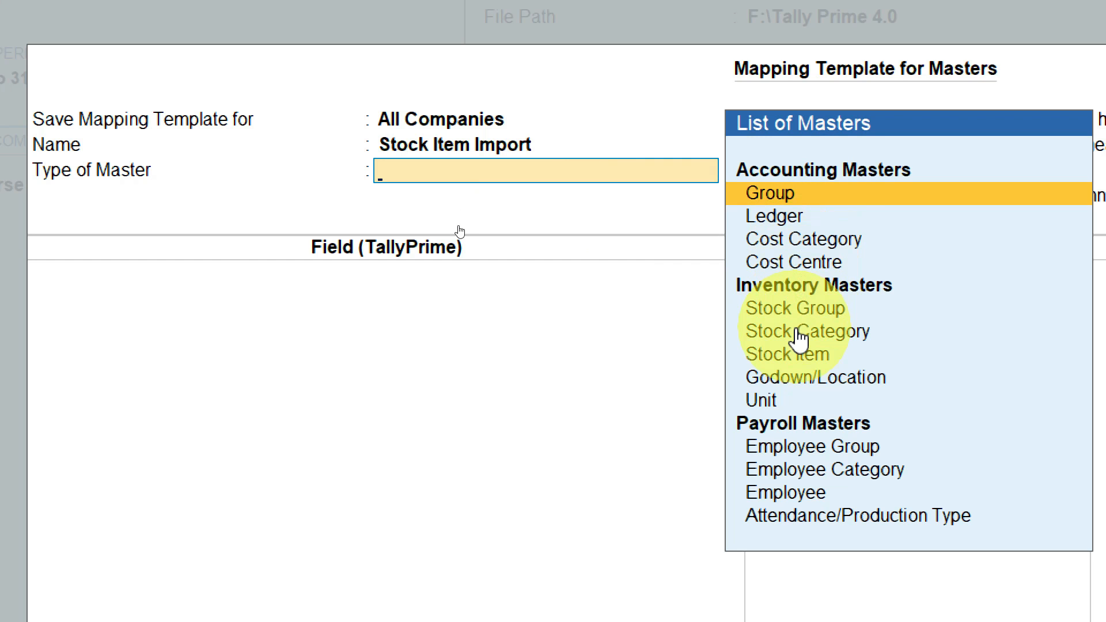
key(Down)
key(Down)
key(Down)
key(Down)
key(Down)
key(Down)
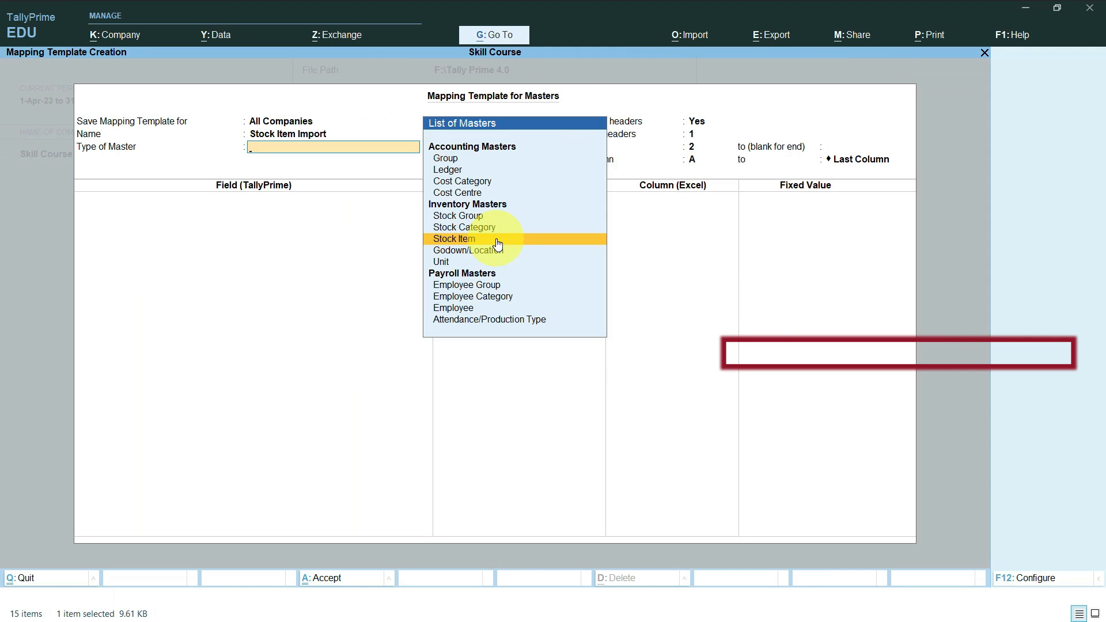
click(873, 361)
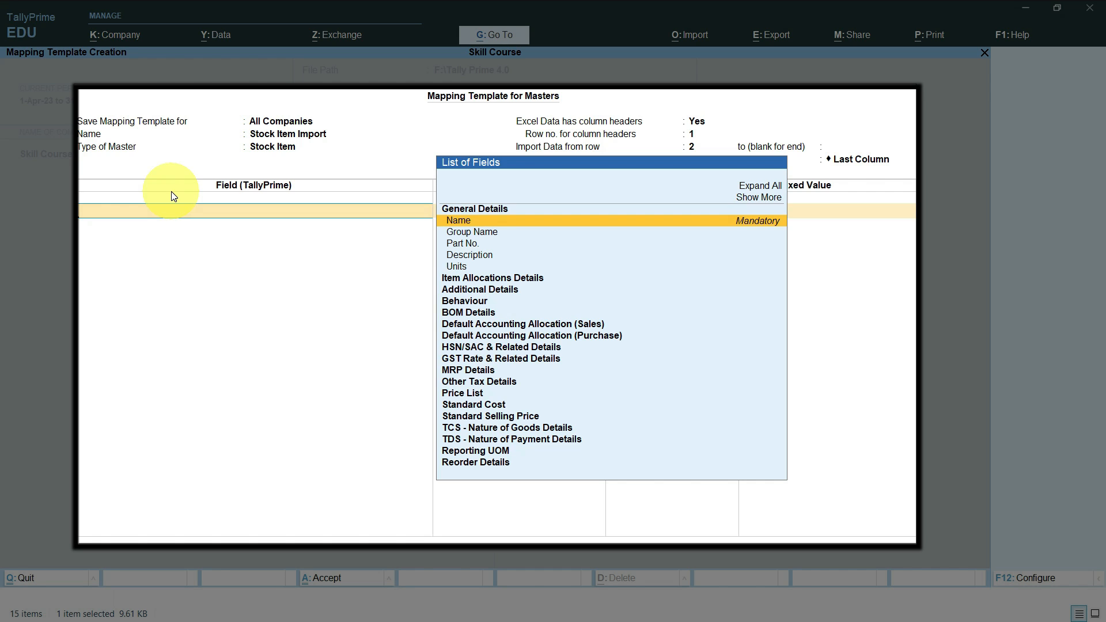
Switch to the Stock Item Import workbook in Excel and review its columns from Stock Name through HSN/SAC.
key(alt+Tab)
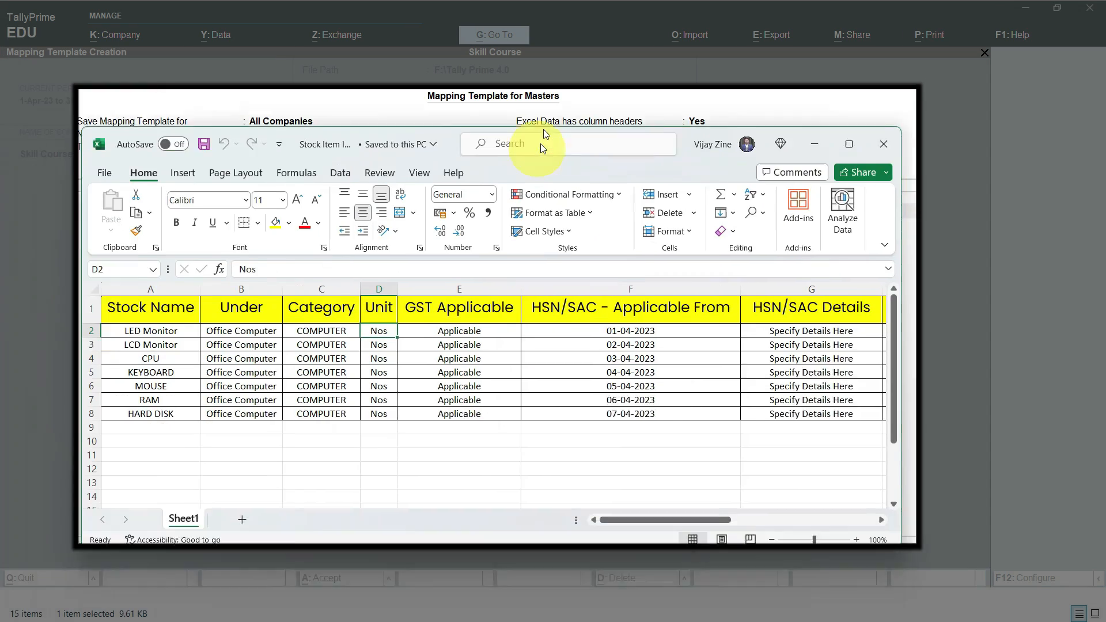
drag(543, 130, 550, 72)
click(859, 86)
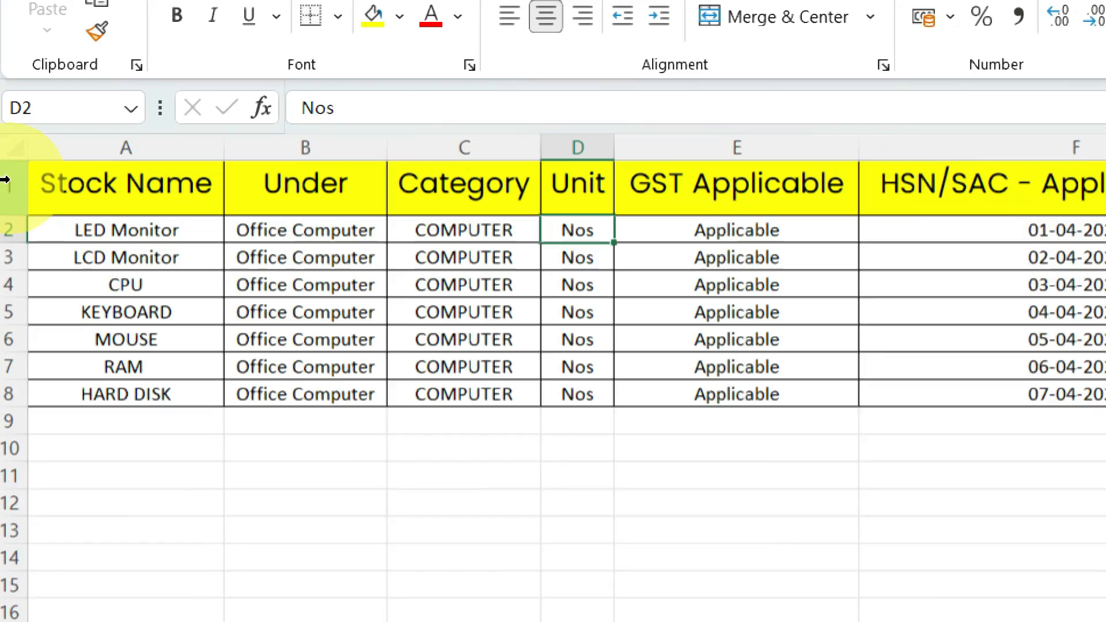
click(79, 138)
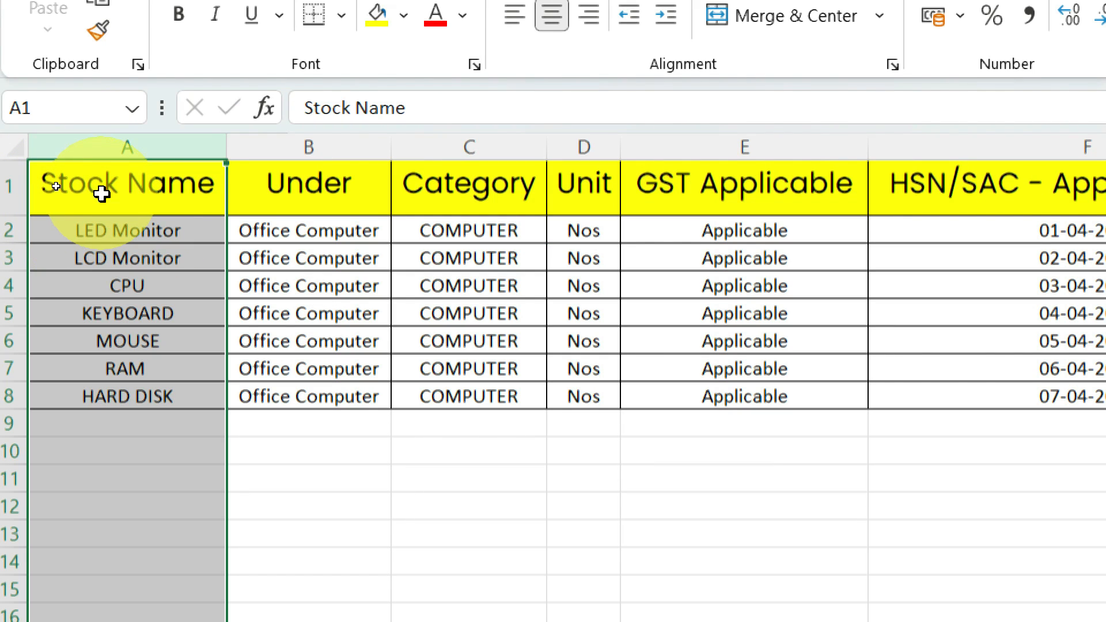
click(348, 144)
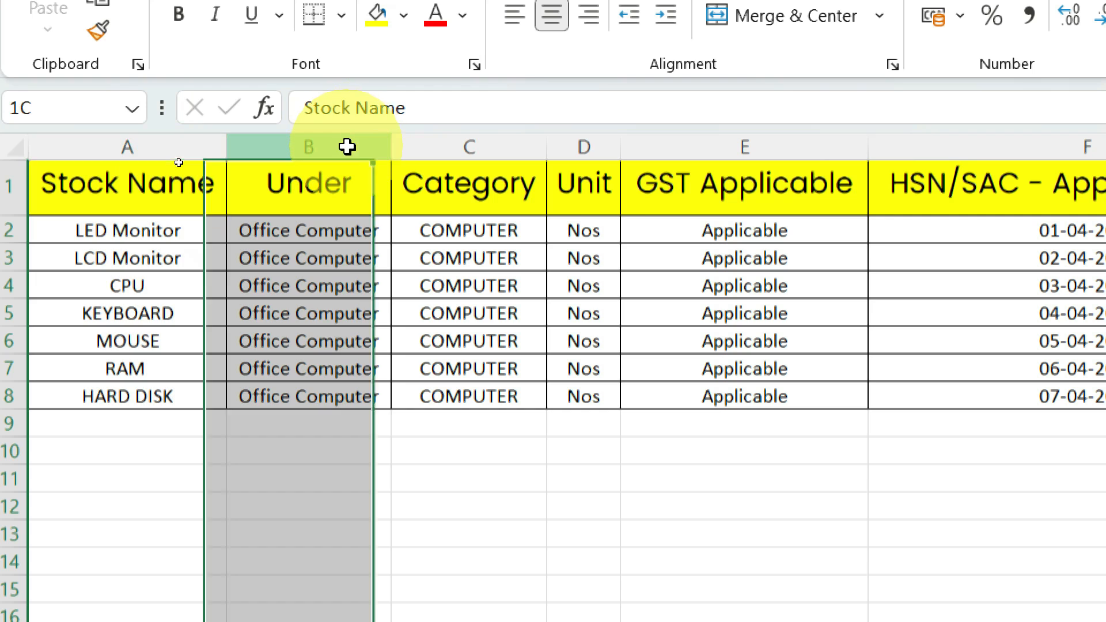
click(454, 141)
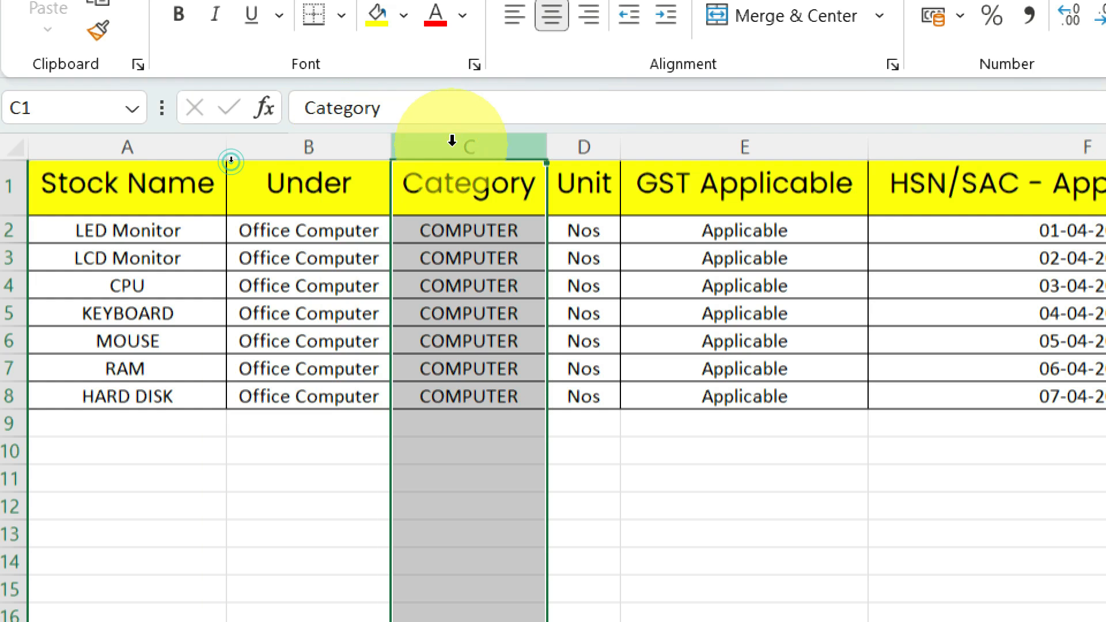
click(588, 145)
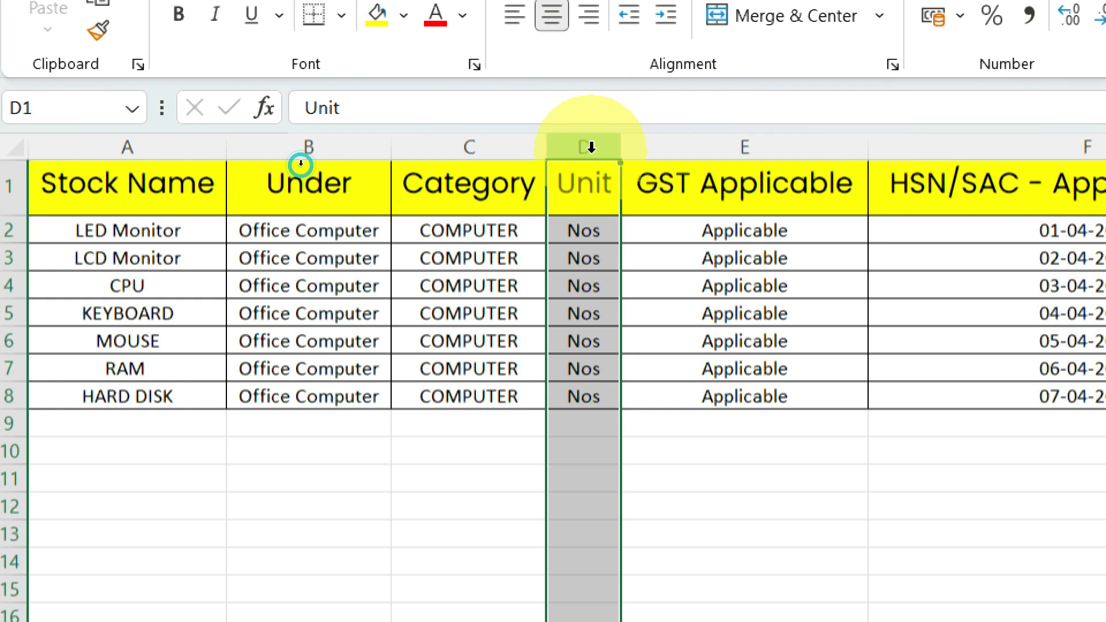
click(723, 142)
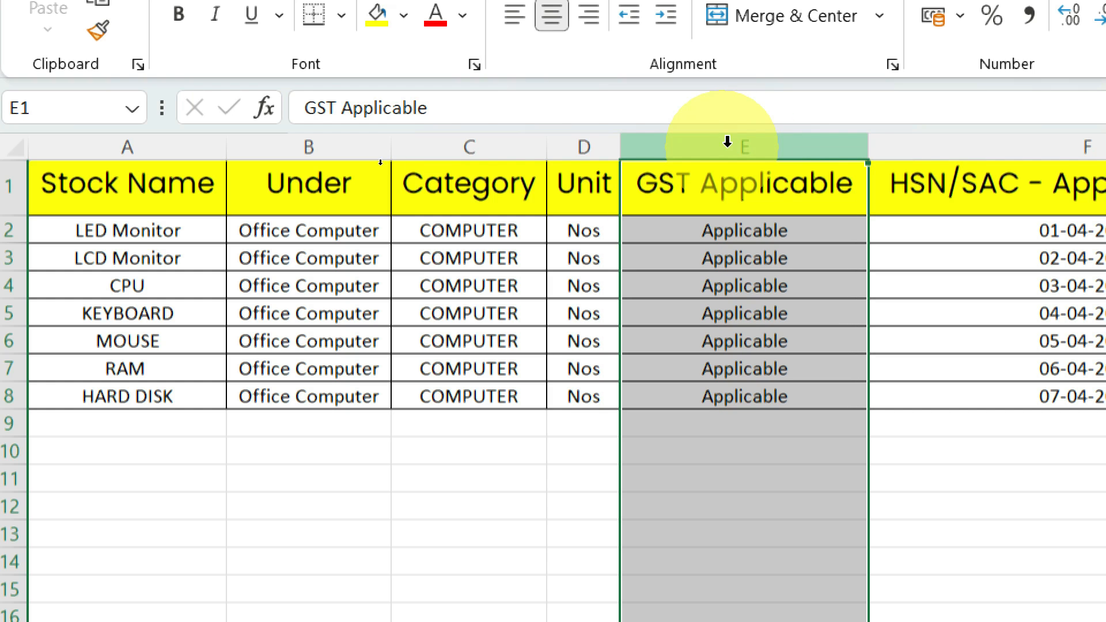
click(951, 140)
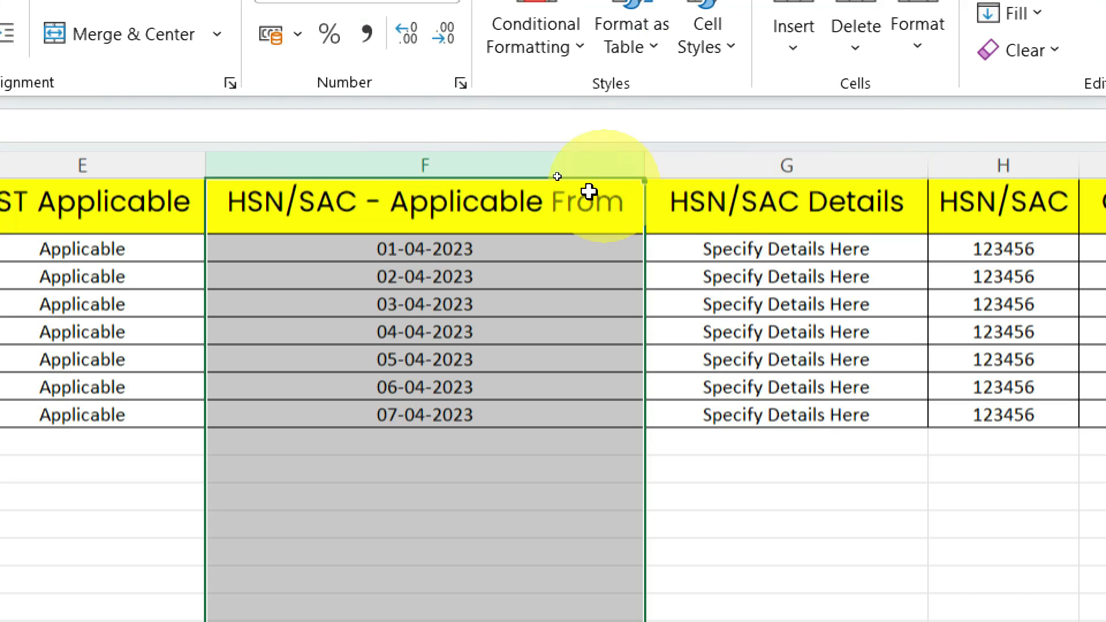
click(864, 157)
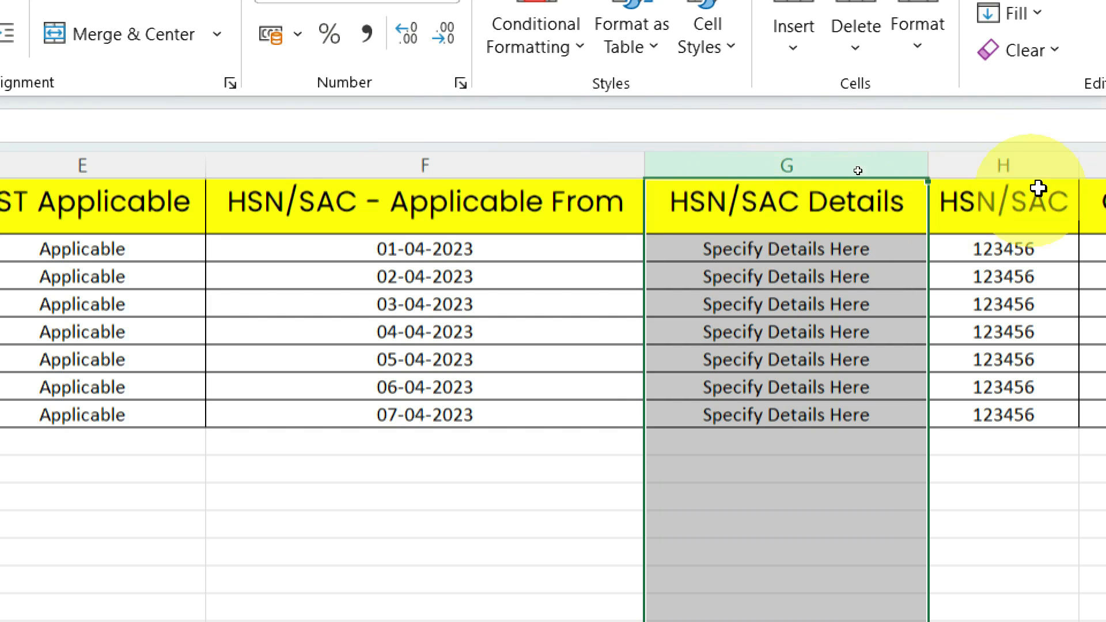
click(1005, 158)
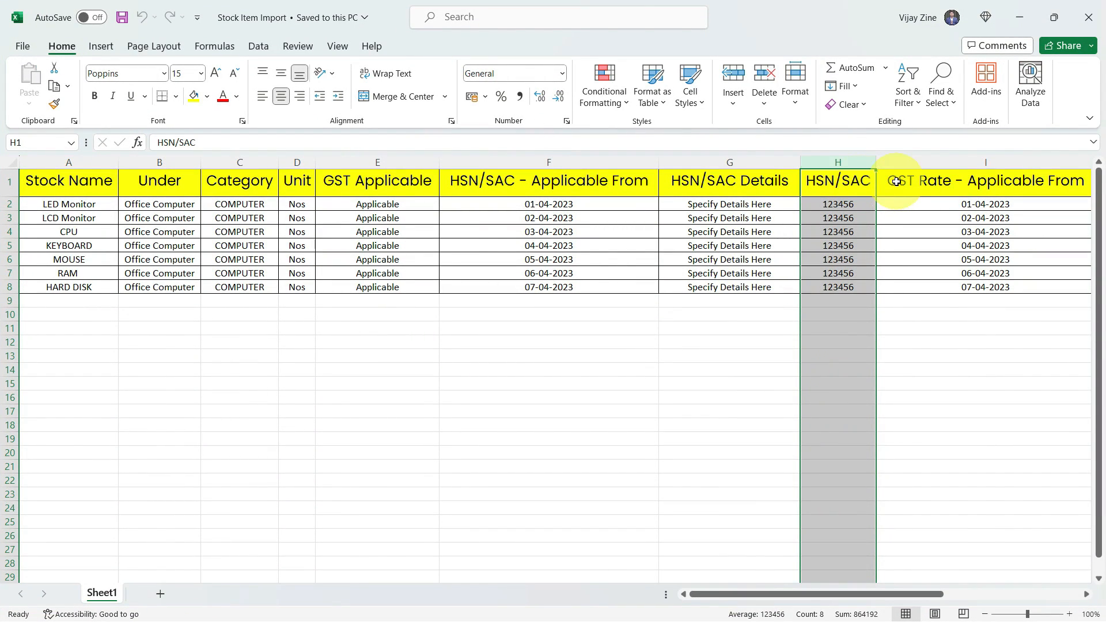
Review the worksheet headings from GST Rate - Applicable From through Type of Supply, and return to the mapping template in TallyPrime.
click(896, 182)
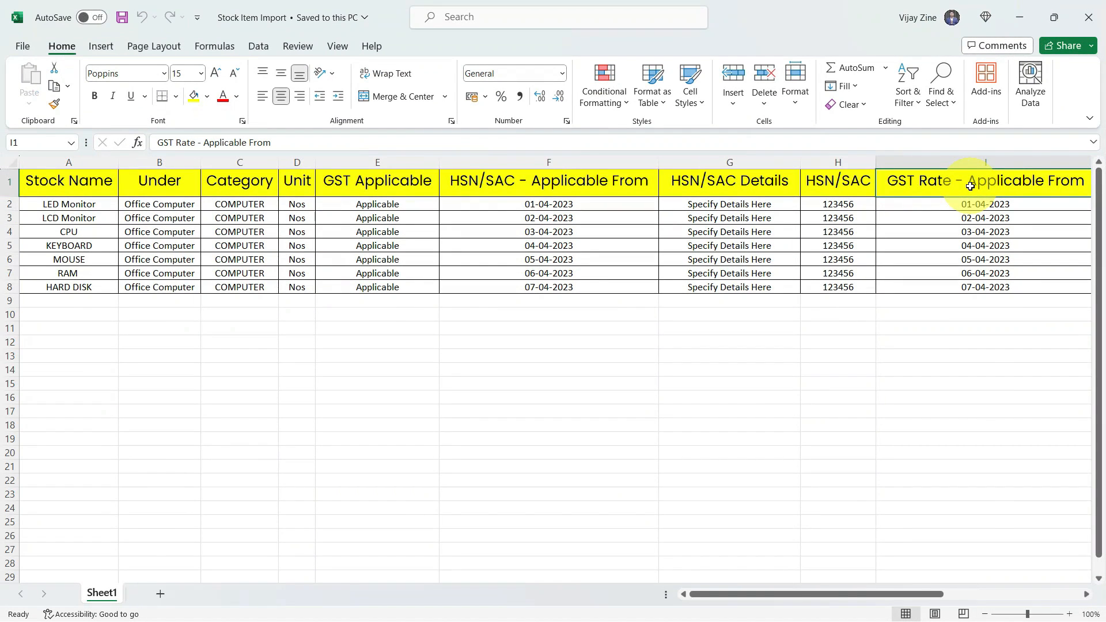
click(833, 146)
key(Right)
key(Right)
key(Right)
key(Right)
key(Right)
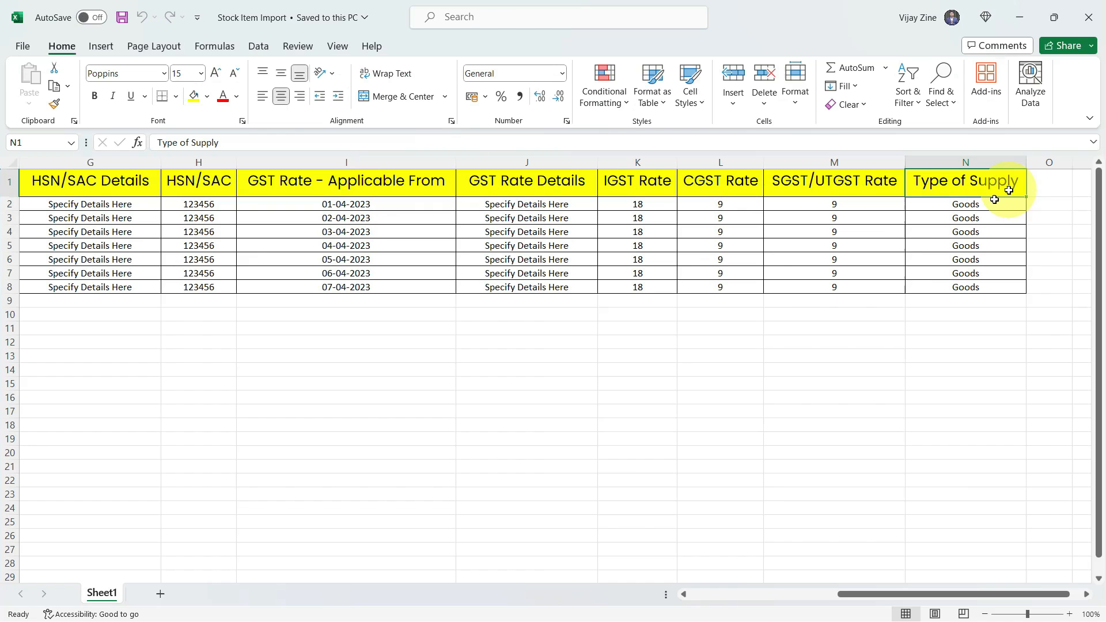
drag(754, 24, 0, 84)
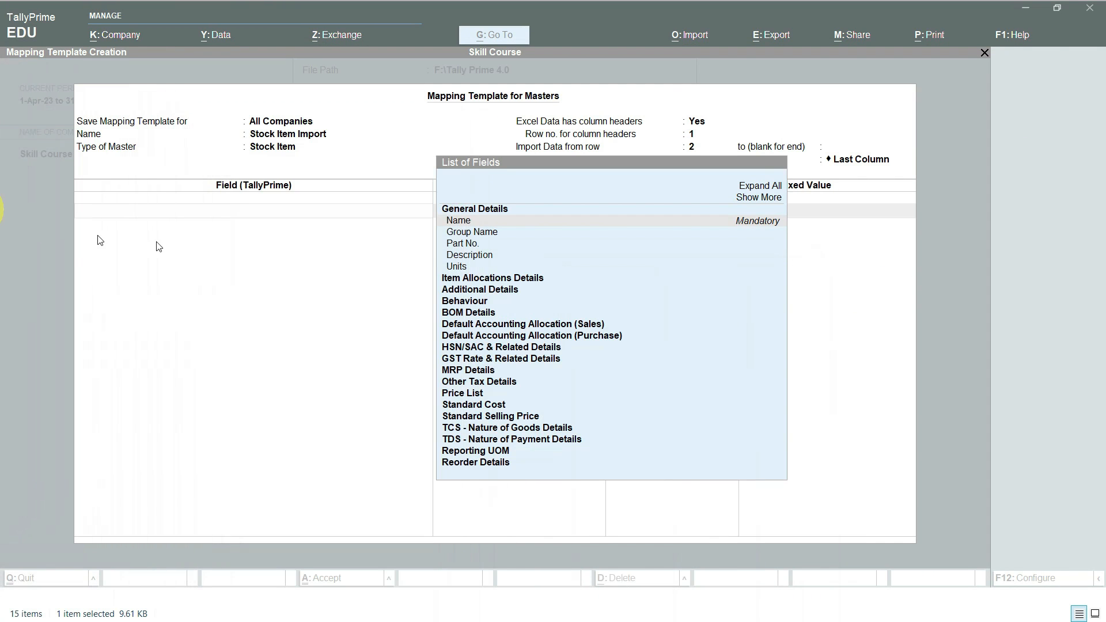
Map the mandatory Name field to the Stock Name column header.
click(308, 207)
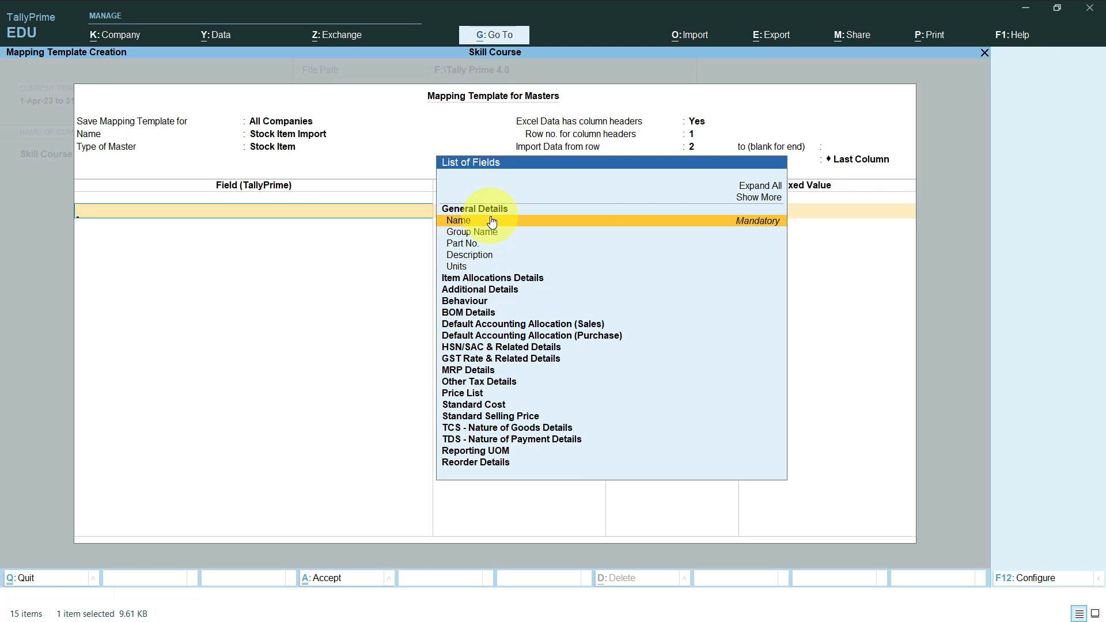
click(492, 222)
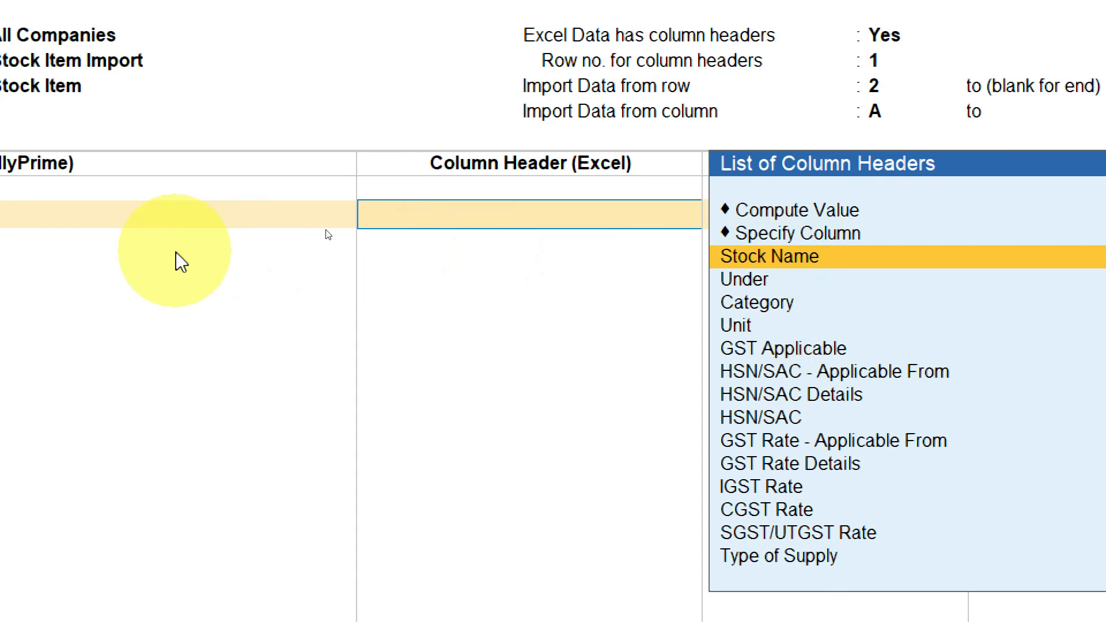
click(842, 256)
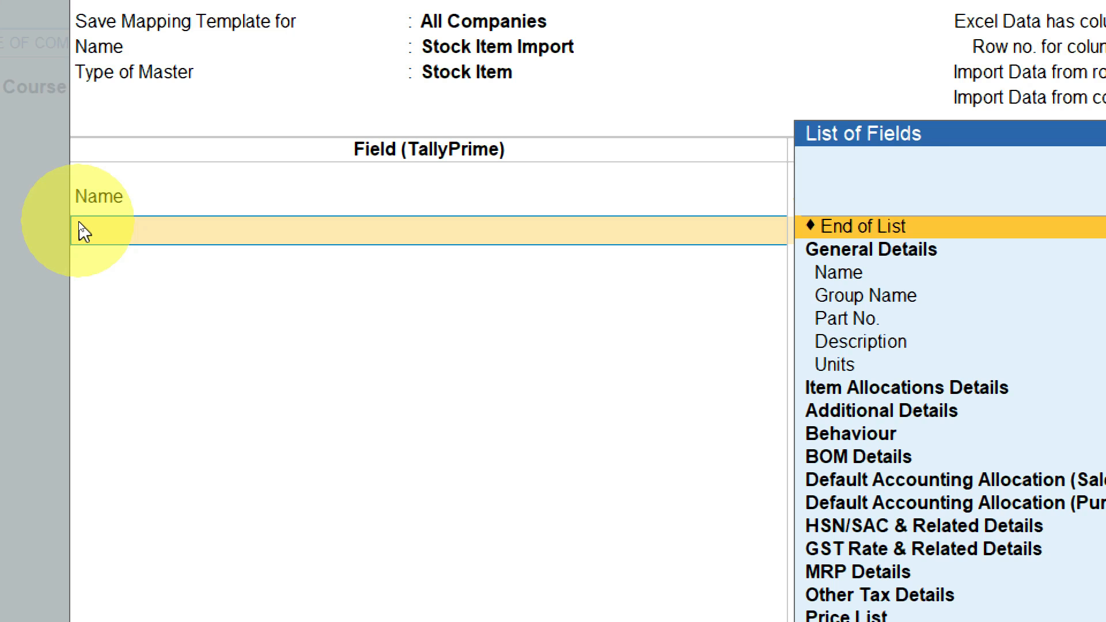
Map the Group Name field to the Under column header.
key(Down)
key(Down)
key(Down)
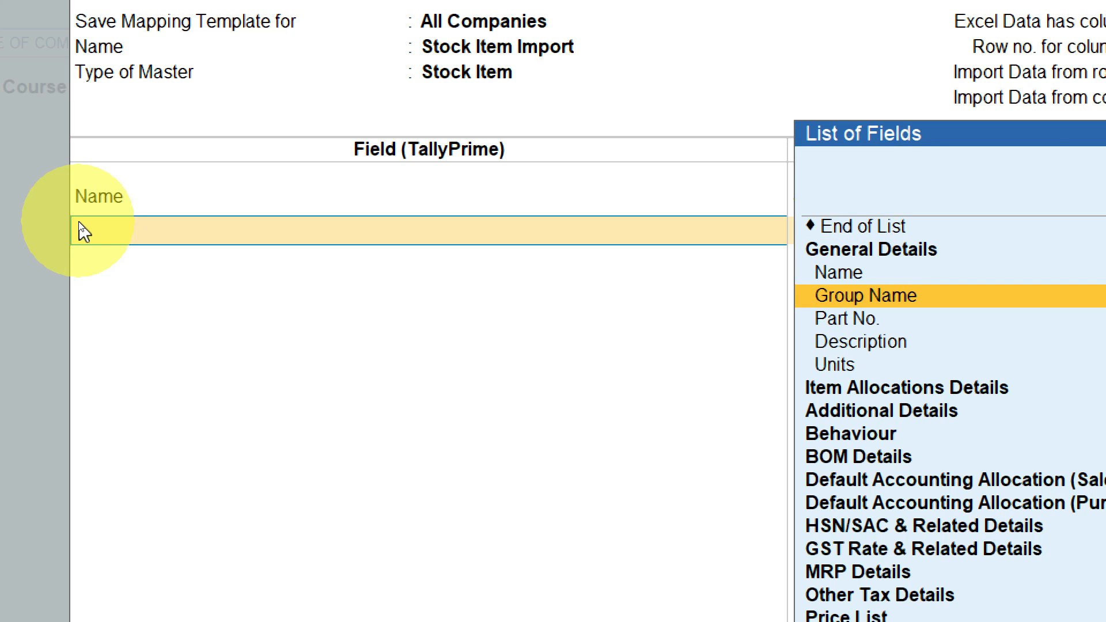
key(Return)
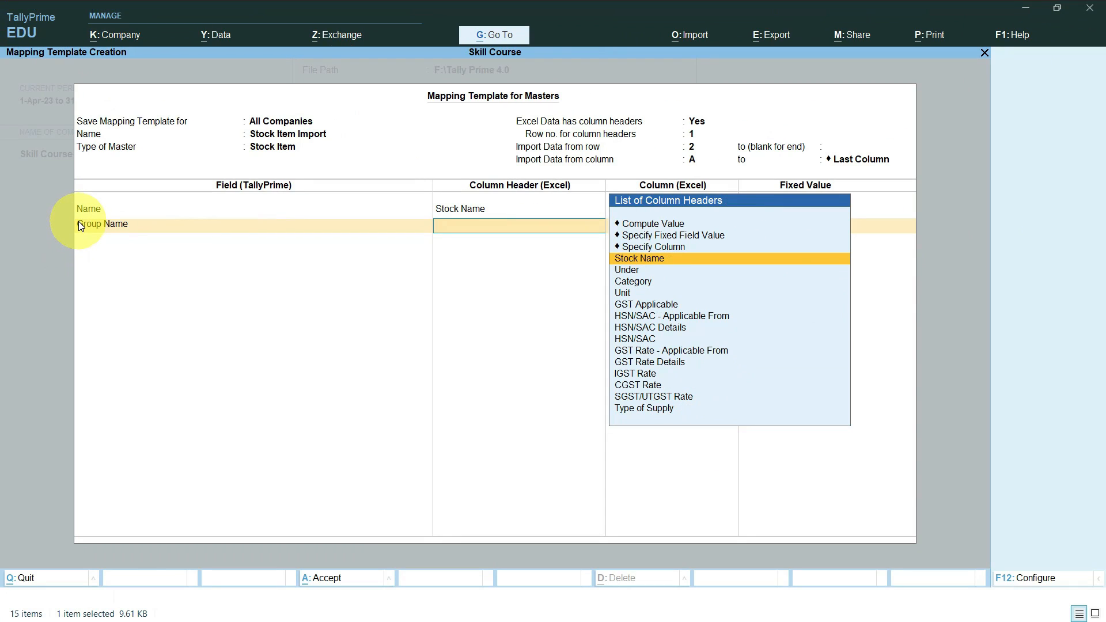
key(Down)
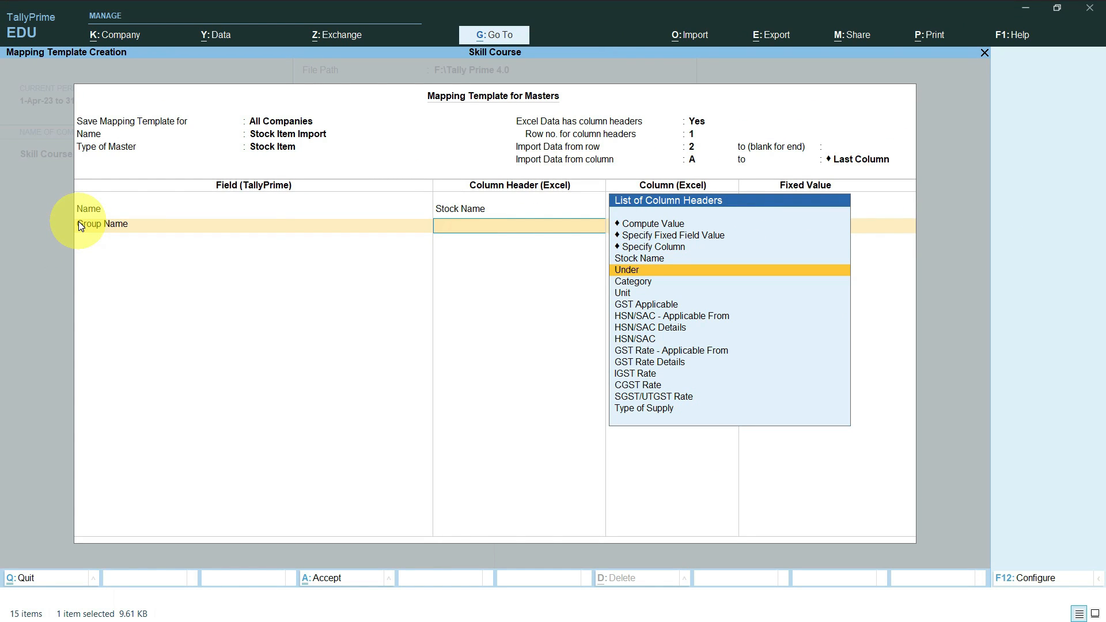
key(Return)
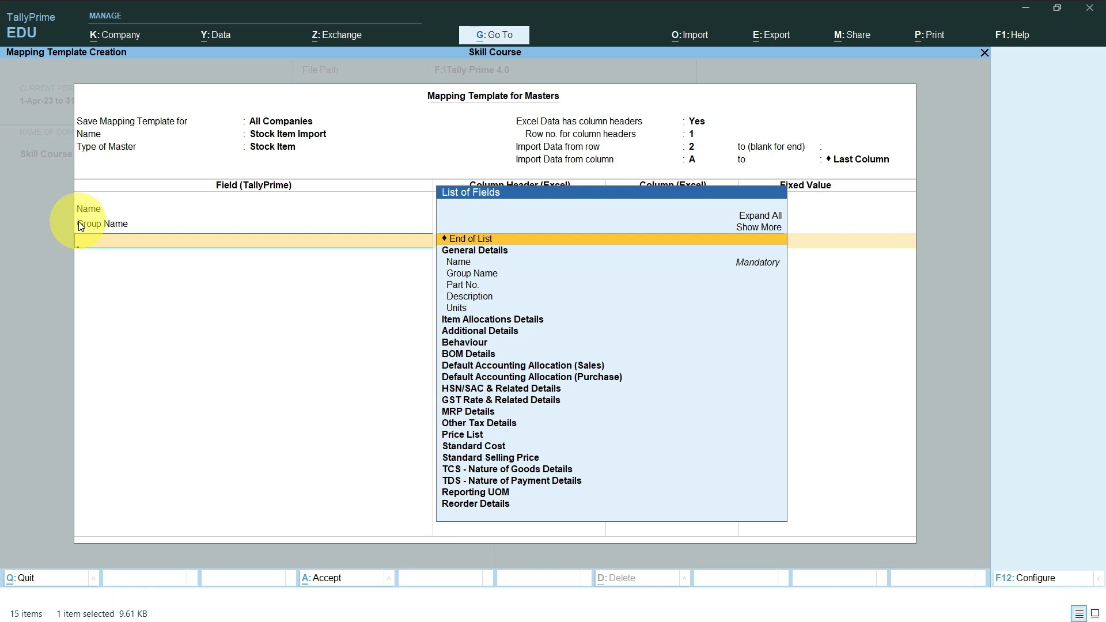
Look through the general details for a category field and extend the list of fields to show more.
key(Down)
key(Down)
key(Down)
key(Down)
key(Down)
key(Down)
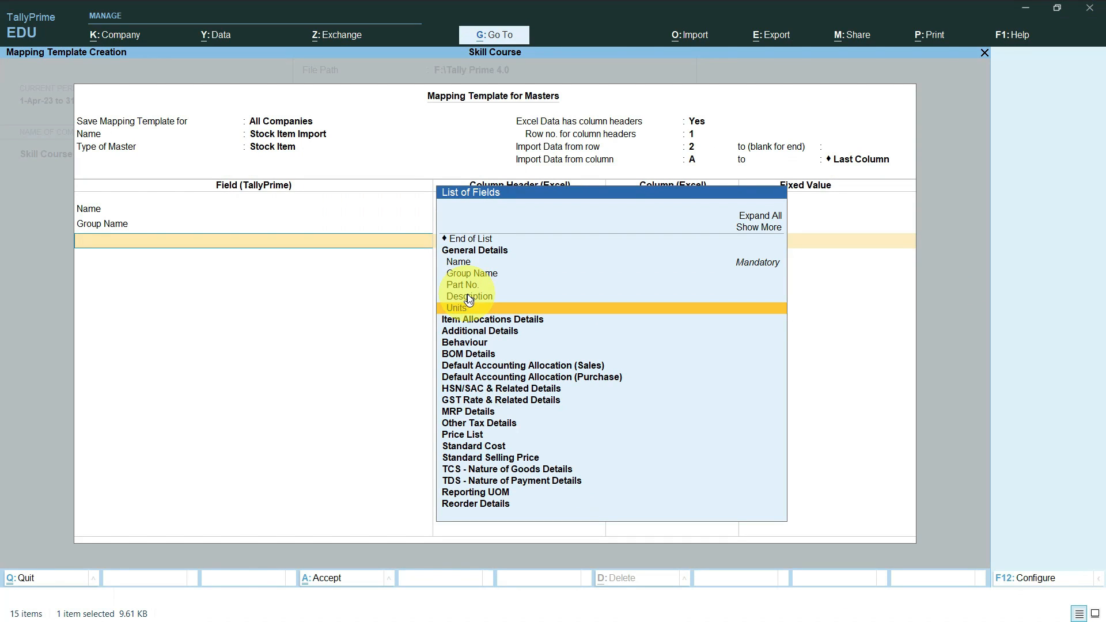
key(Up)
key(Up)
key(Up)
key(Up)
key(Up)
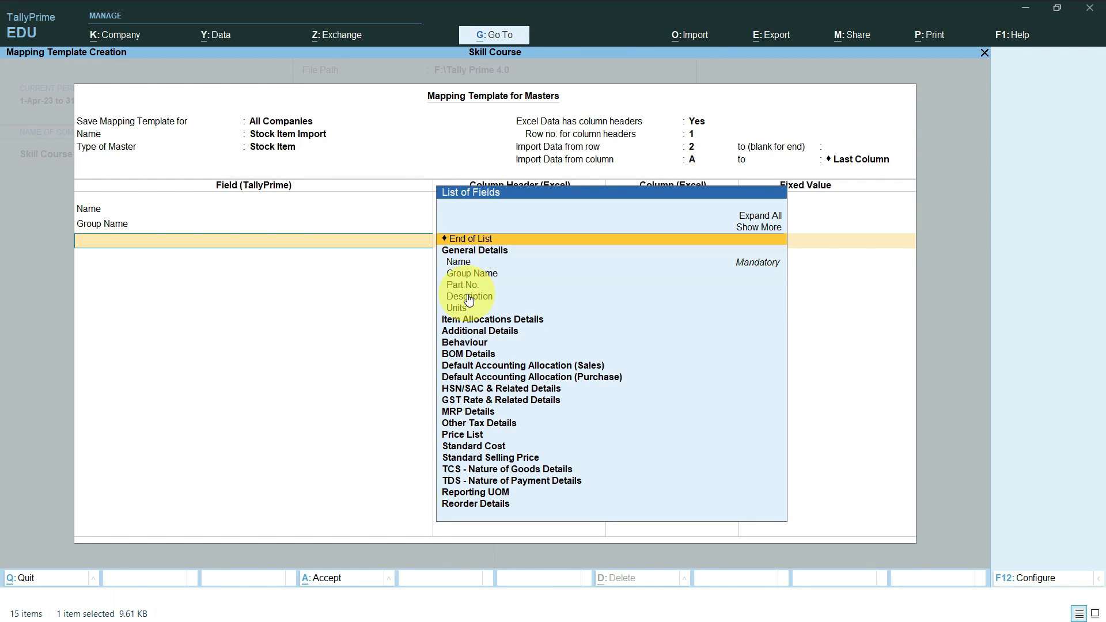
key(Up)
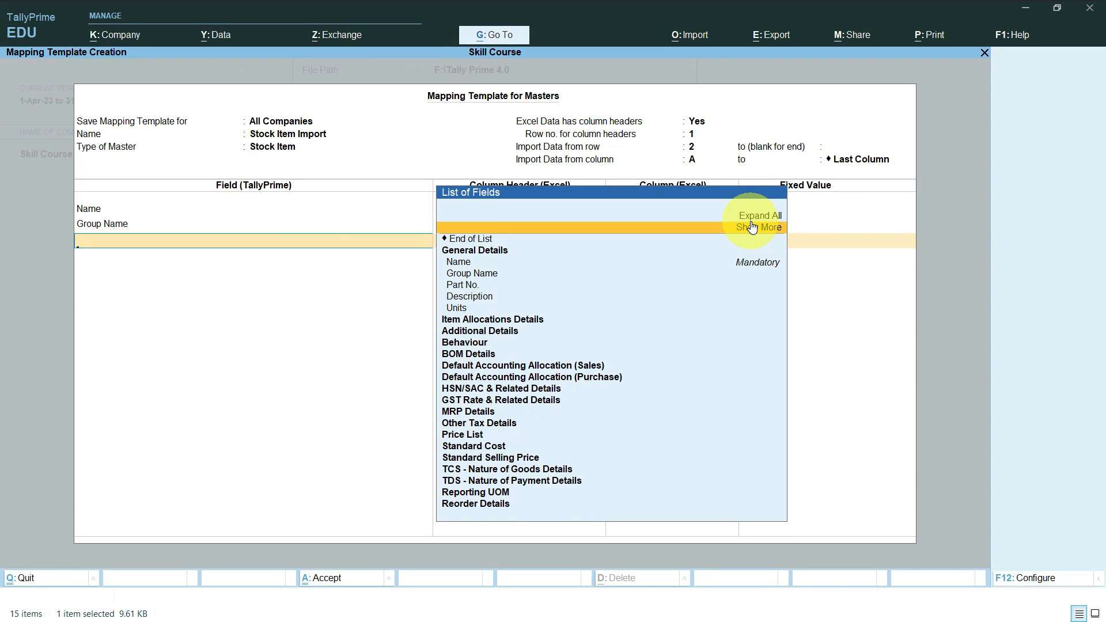
click(754, 233)
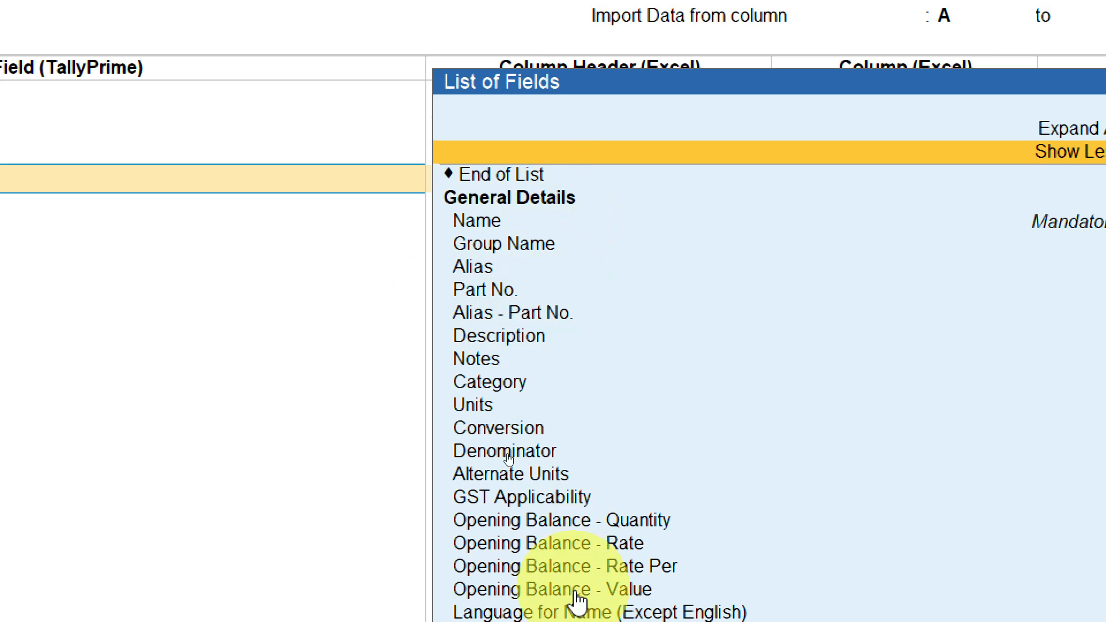
Map the Category field to the Category column header.
key(Down)
key(Down)
key(Down)
key(Down)
key(Down)
key(Down)
key(Down)
key(Down)
key(Down)
key(Down)
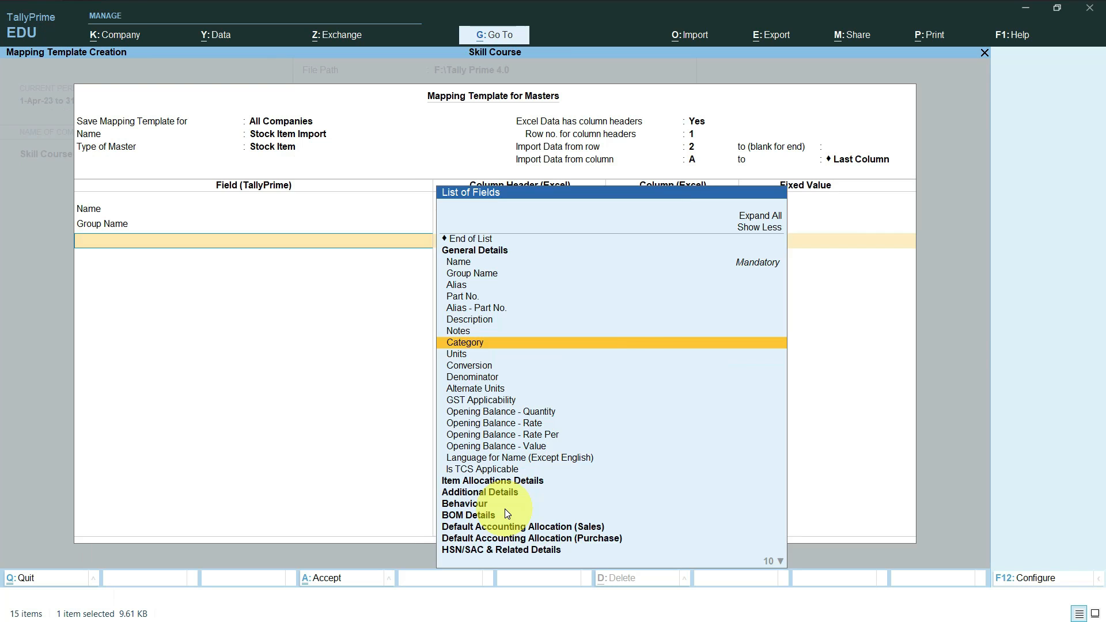
key(Return)
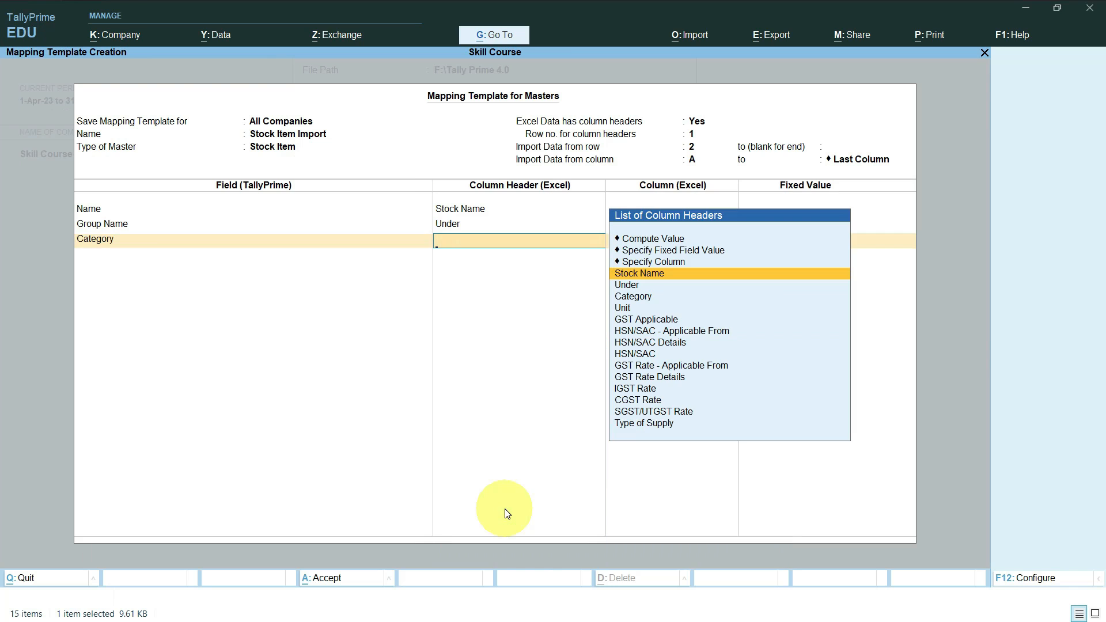
key(Down)
key(Down)
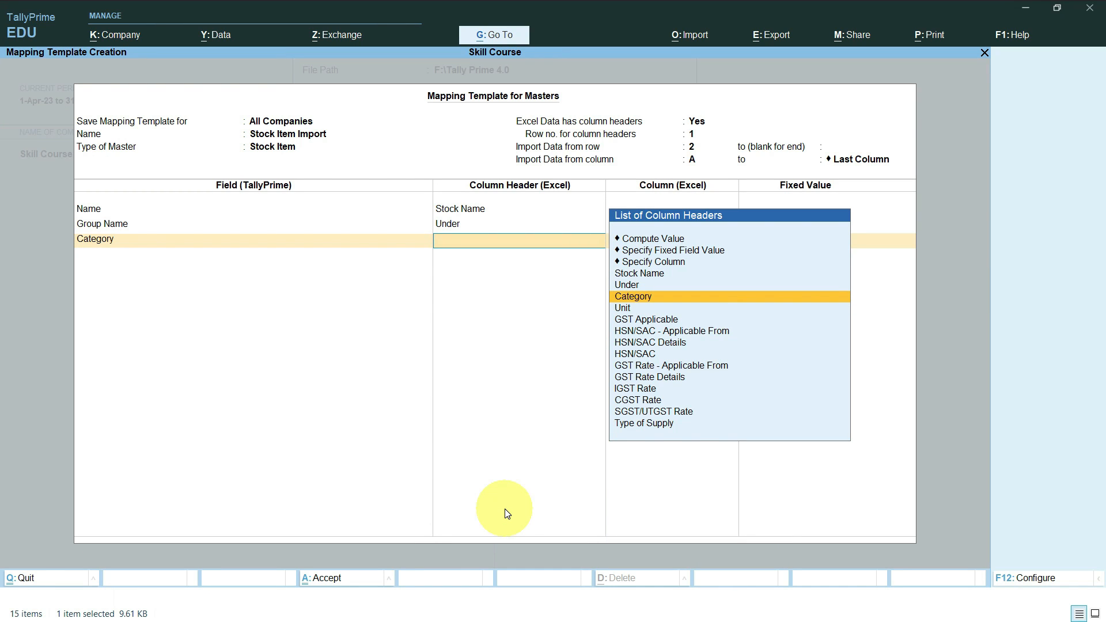
key(Return)
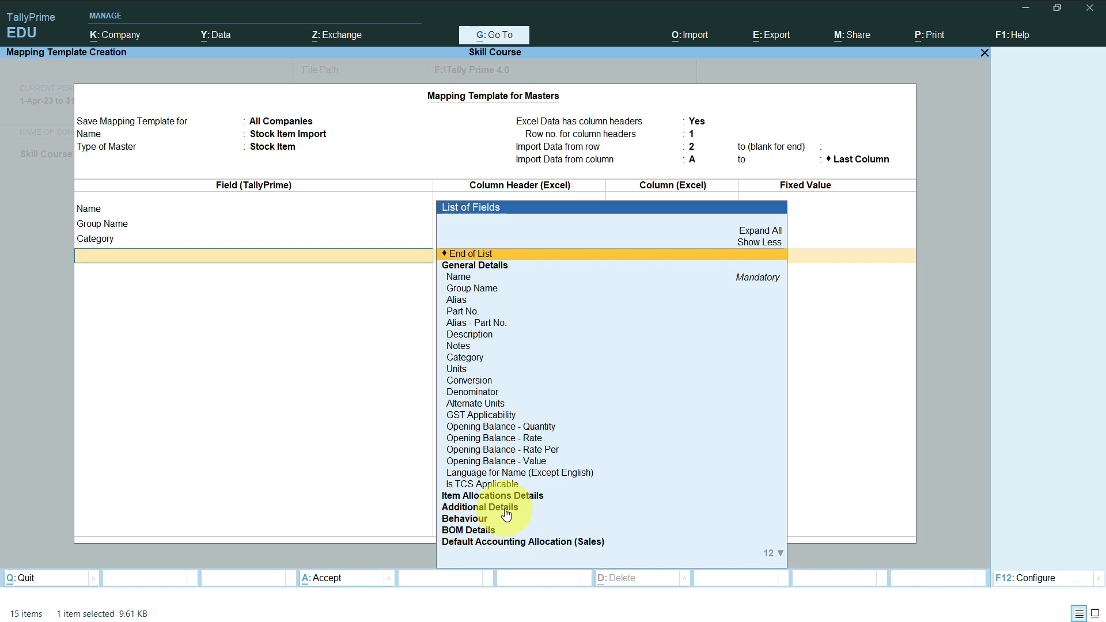
Map the Units field to the Unit column header.
key(Down)
key(Down)
key(Down)
key(Down)
key(Down)
key(Down)
key(Down)
key(Down)
key(Down)
key(Down)
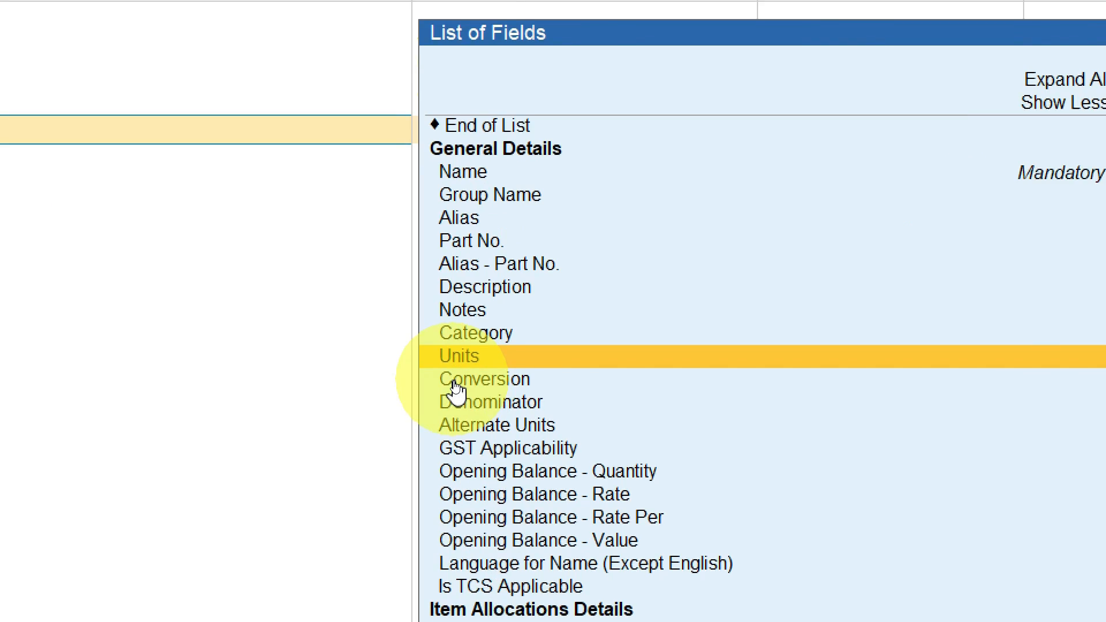
key(Return)
key(Down)
key(Down)
key(Down)
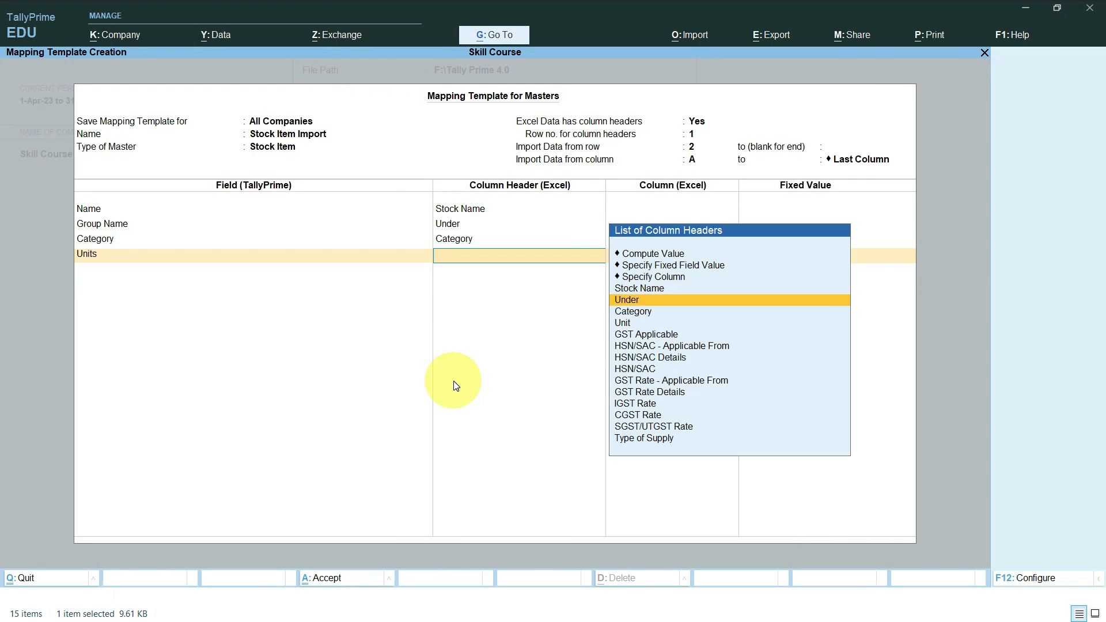
key(Return)
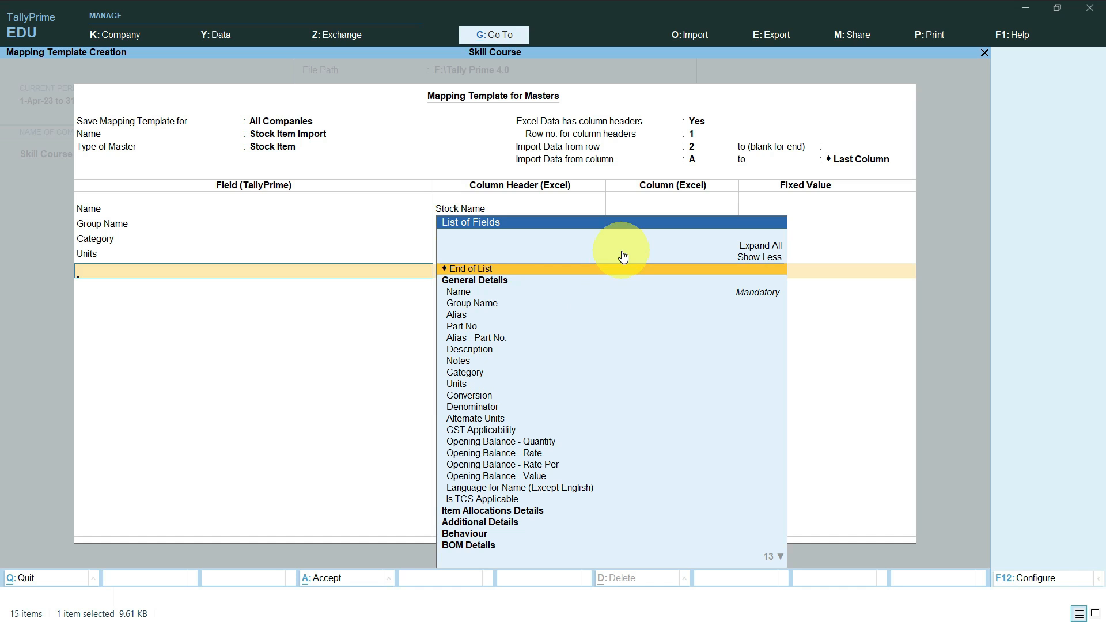
Shorten the list of fields to show fewer entries for the next mapping row.
key(Up)
key(Up)
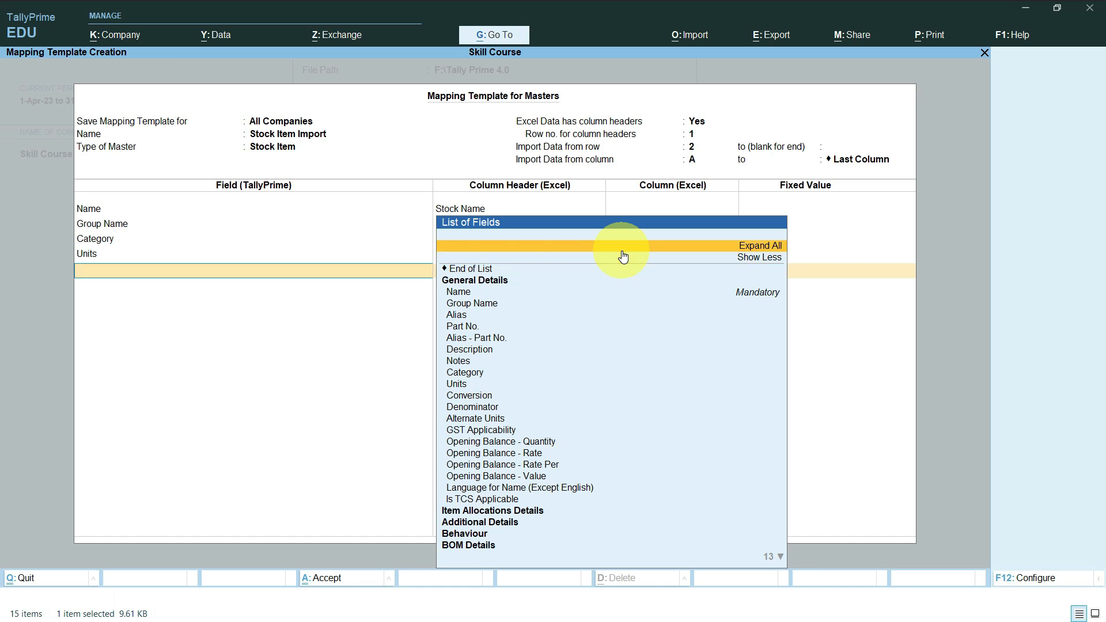
key(Down)
key(Return)
key(Down)
key(Down)
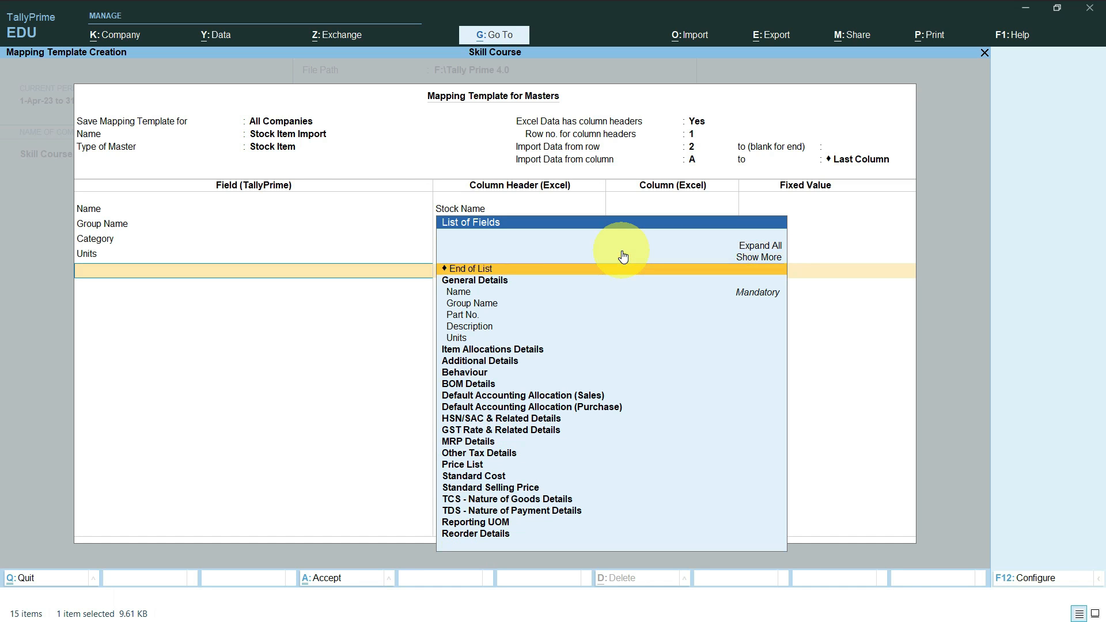
Look through the shortened list of fields, examining the HSN/SAC and GST rate detail sections.
key(Down)
key(Down)
key(Down)
key(Down)
key(Down)
key(Down)
key(Down)
key(Down)
key(Down)
key(Down)
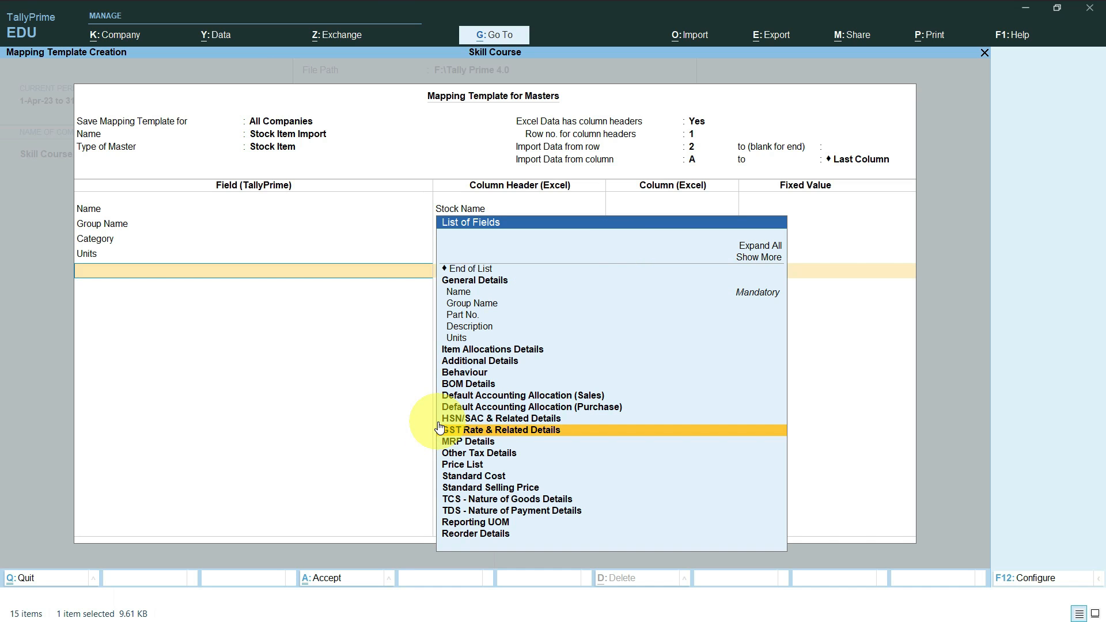
key(Up)
key(Up)
key(Up)
key(Up)
key(Up)
key(Up)
key(Up)
key(Up)
key(Up)
key(Up)
key(Up)
key(Up)
key(Up)
key(Up)
key(Up)
key(Up)
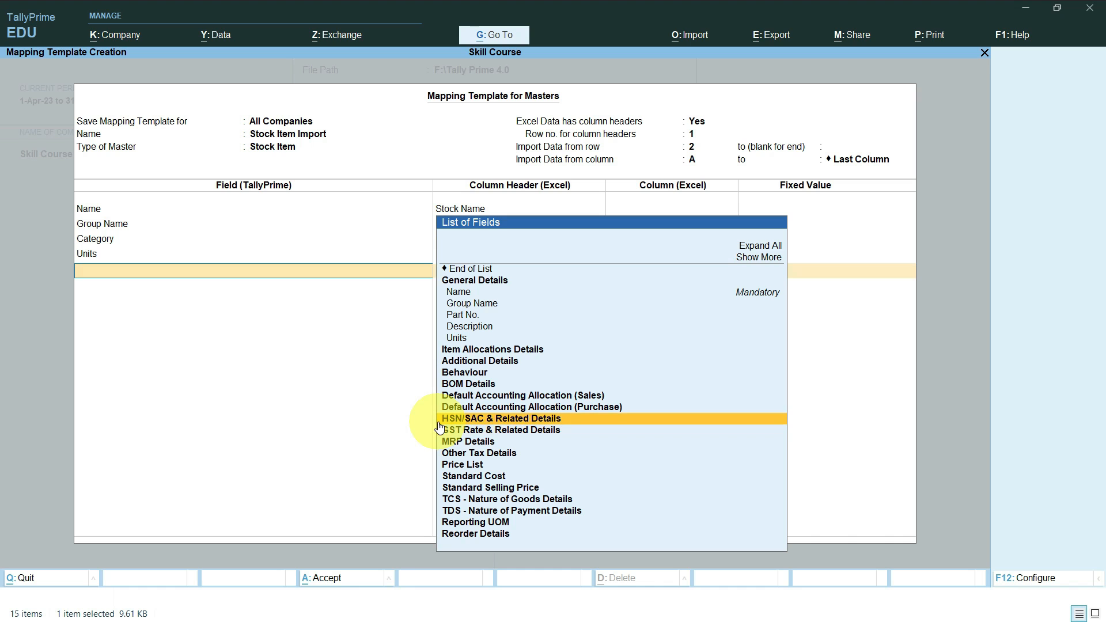
Extend the list of fields to show more and map the GST Applicability field to the GST Applicable column header.
key(Return)
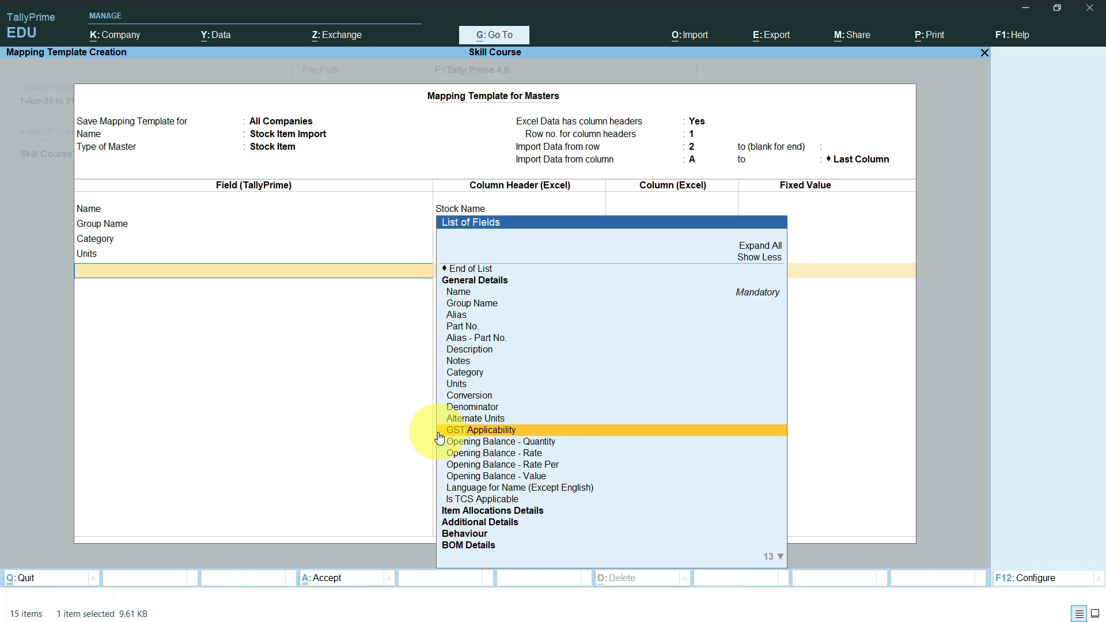
click(440, 433)
key(Down)
key(Down)
key(Down)
key(Down)
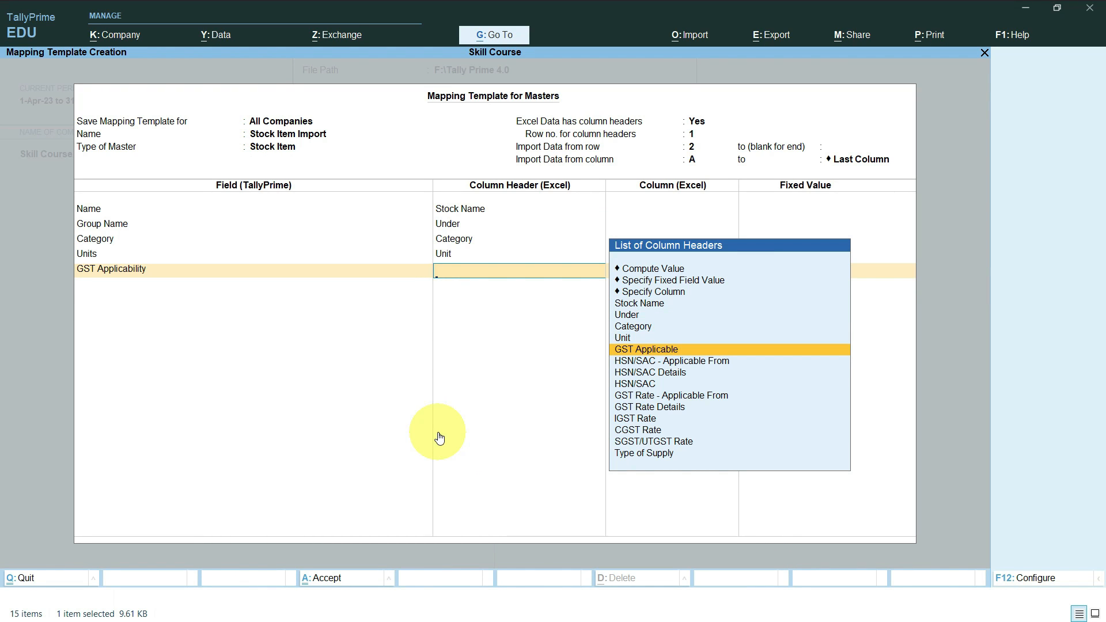
key(Return)
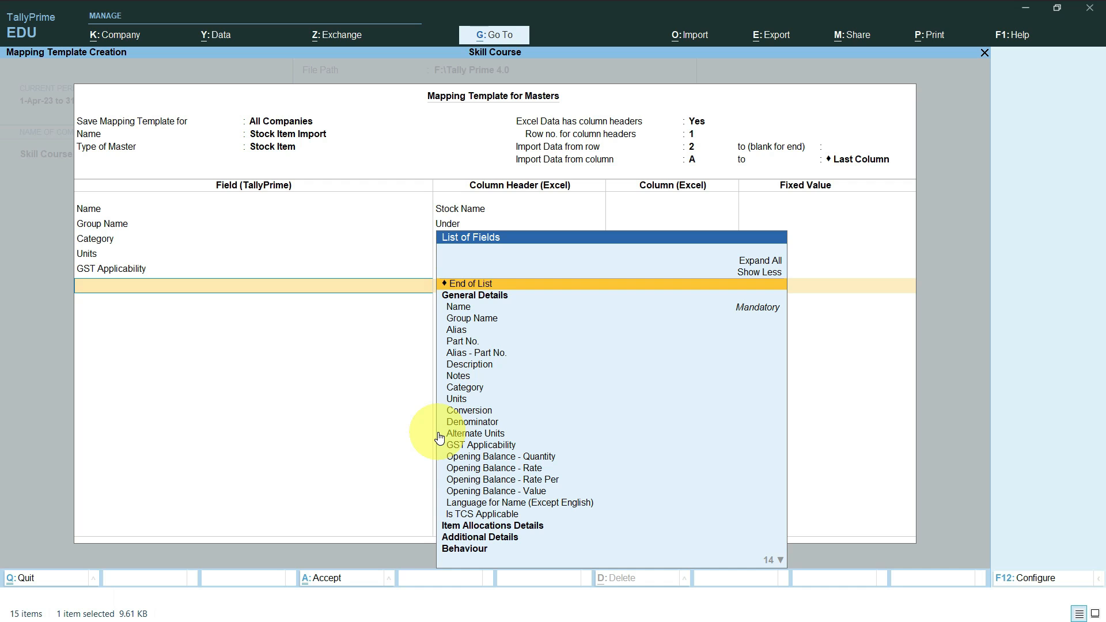
Shorten the list of fields and expand its HSN/SAC & Related Details section.
click(764, 273)
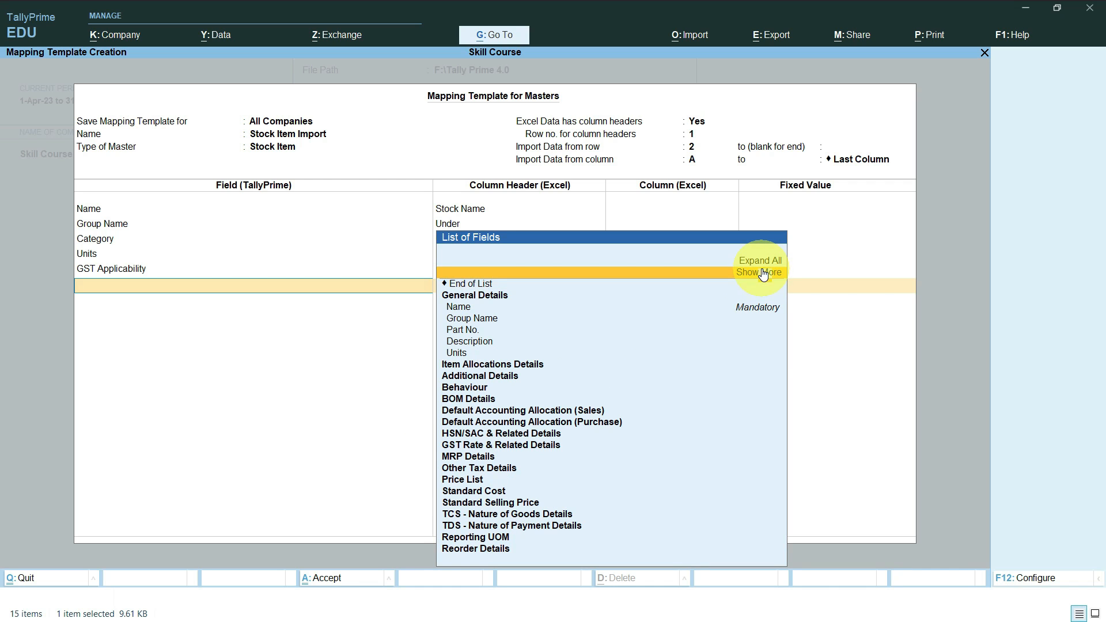
key(Down)
key(Down)
key(Down)
key(Down)
key(Down)
key(Down)
key(Down)
key(Down)
key(Down)
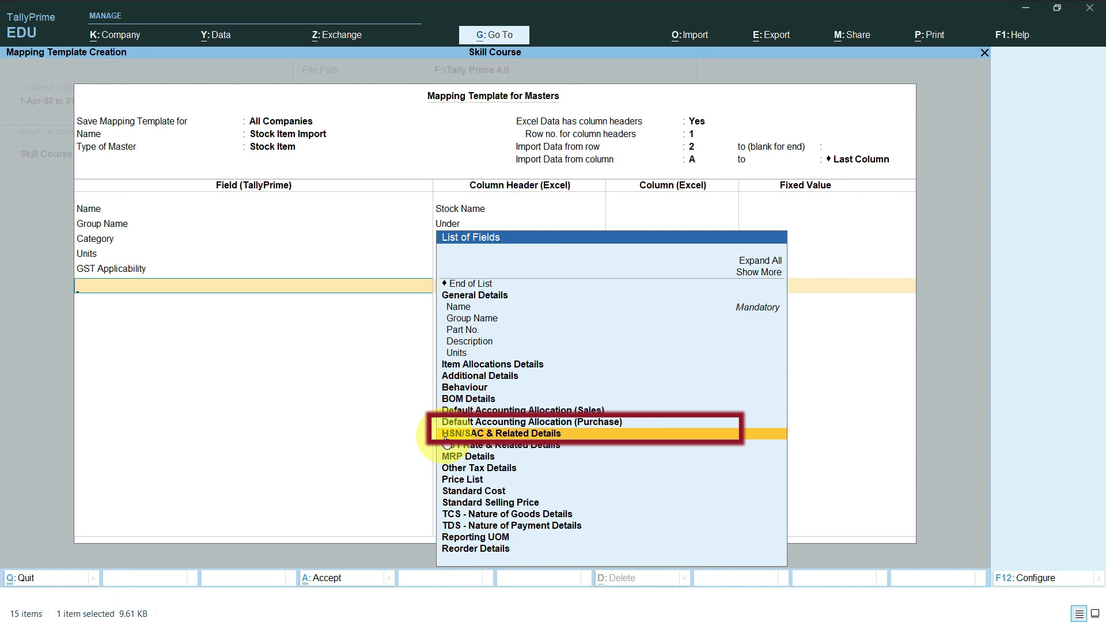
click(447, 436)
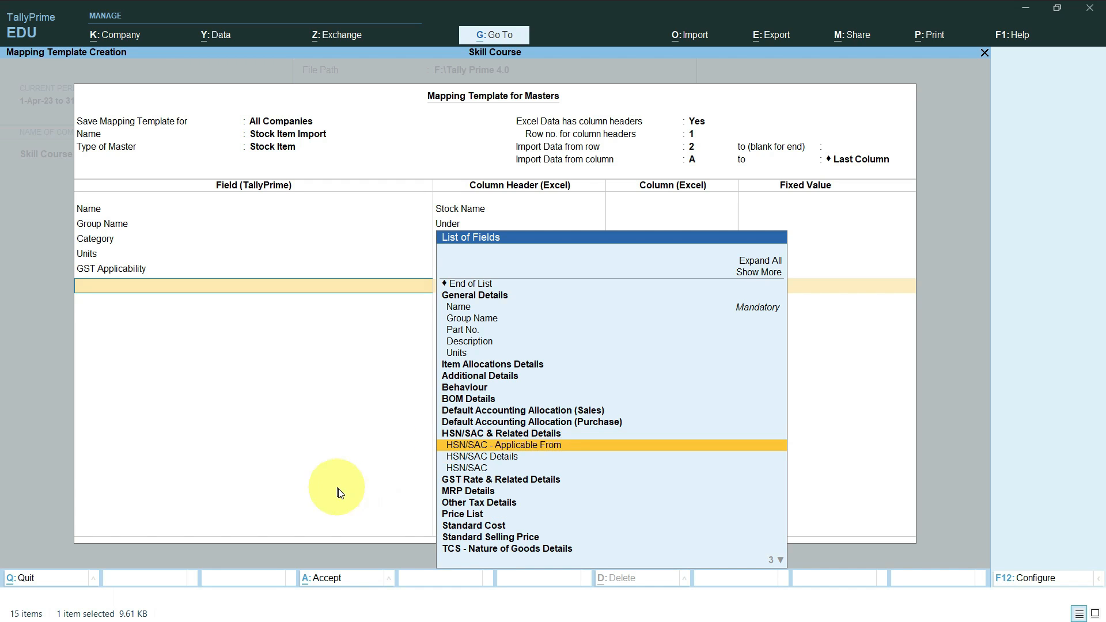
Map the HSN/SAC - Applicable From field to the HSN/SAC - Applicable From column header.
click(482, 445)
key(Down)
key(Down)
key(Down)
key(Down)
key(Down)
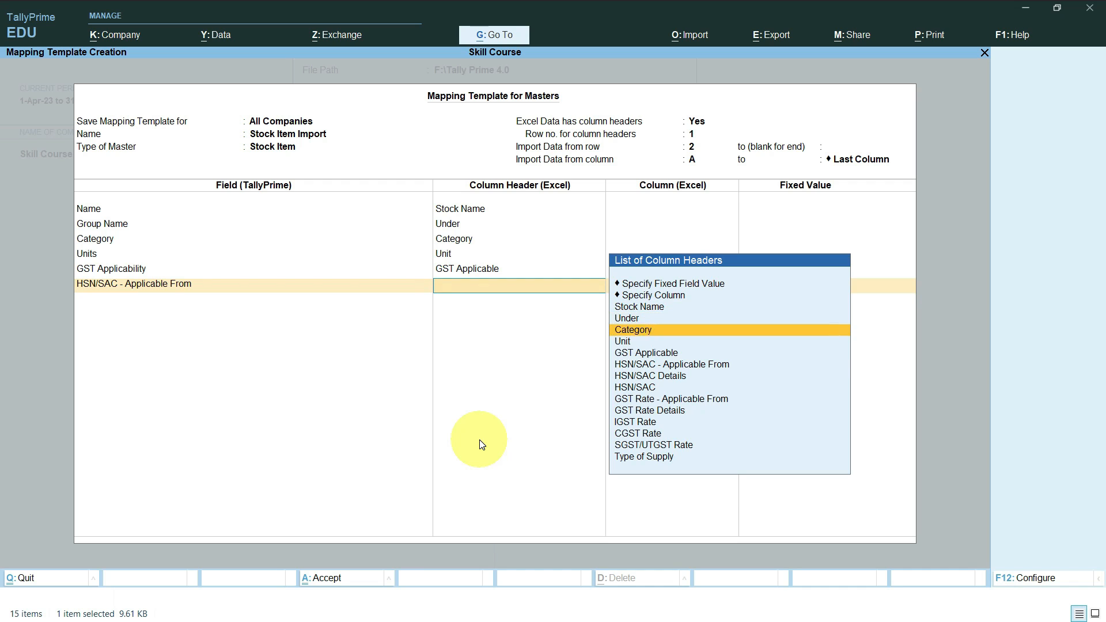
key(Return)
Map the HSN/SAC Details field to the HSN/SAC Details column header.
key(Down)
key(Down)
key(Down)
key(Down)
key(Down)
key(Down)
key(Down)
key(Down)
key(Down)
key(Down)
key(Down)
key(Down)
key(Down)
key(Down)
key(Down)
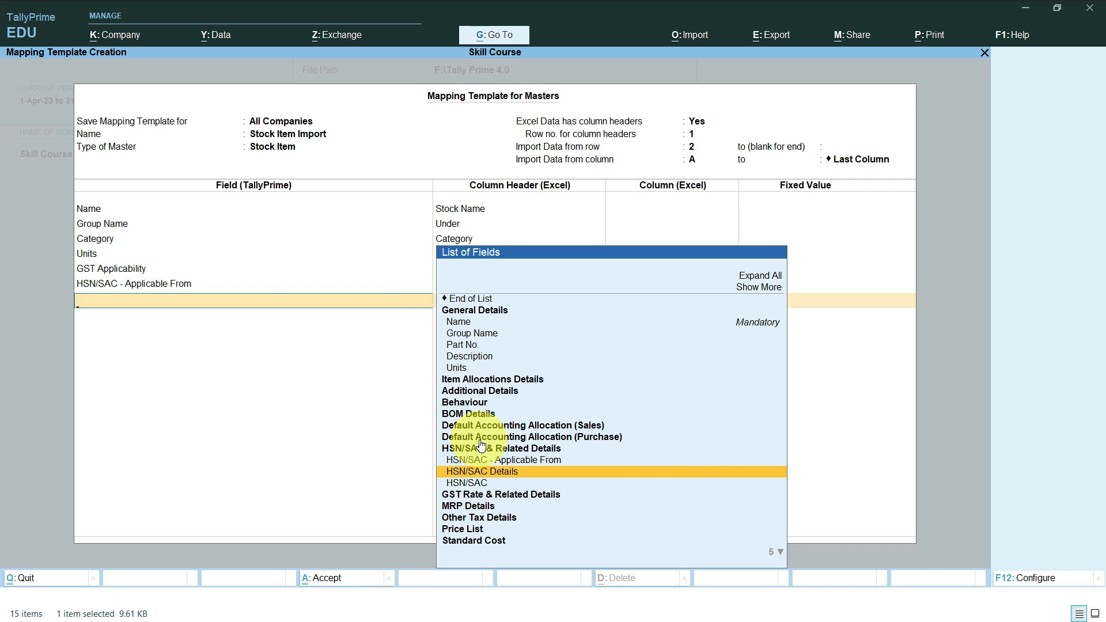
key(Return)
key(Down)
key(Down)
key(Down)
key(Down)
key(Down)
key(Down)
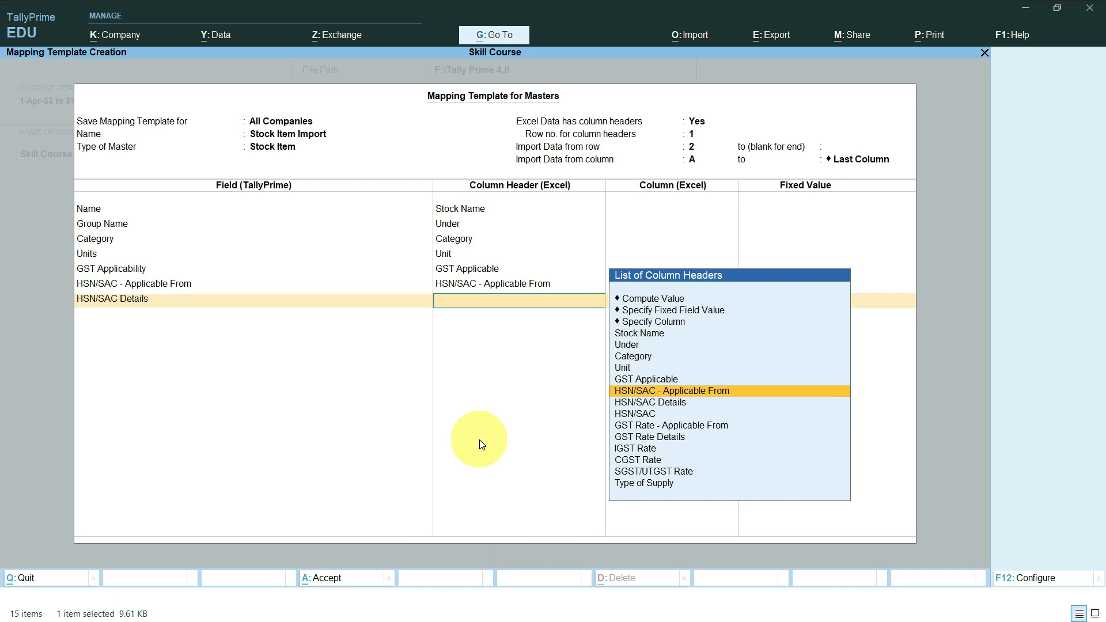
key(Return)
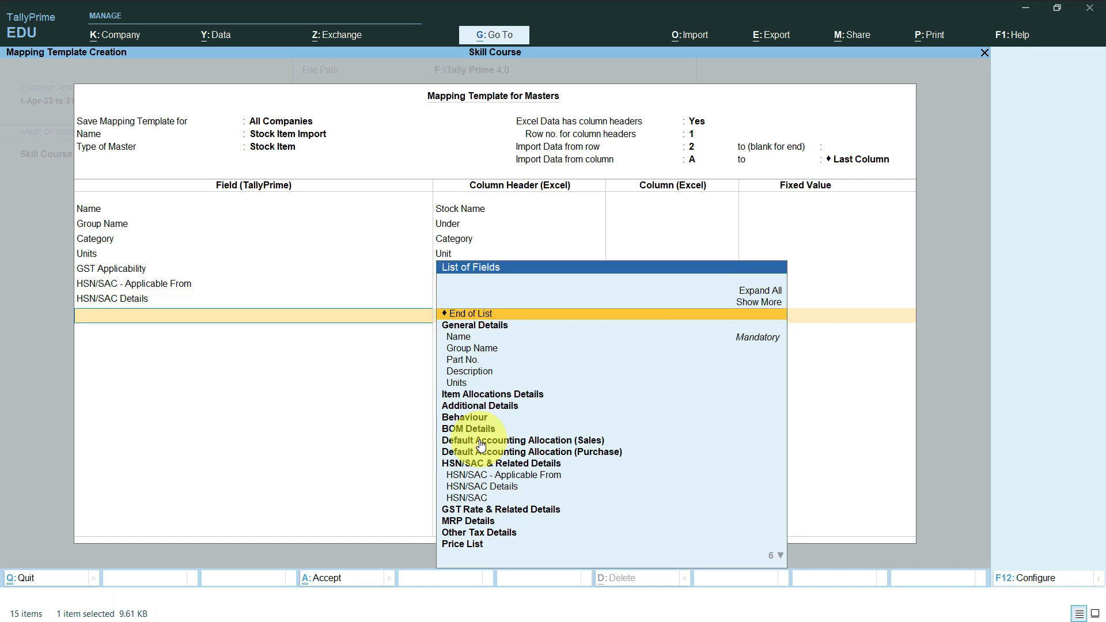
Map the HSN/SAC field to the HSN/SAC column header.
key(Down)
key(Down)
key(Down)
key(Down)
key(Down)
key(Down)
key(Down)
key(Down)
key(Down)
key(Down)
key(Down)
key(Down)
key(Down)
key(Down)
key(Down)
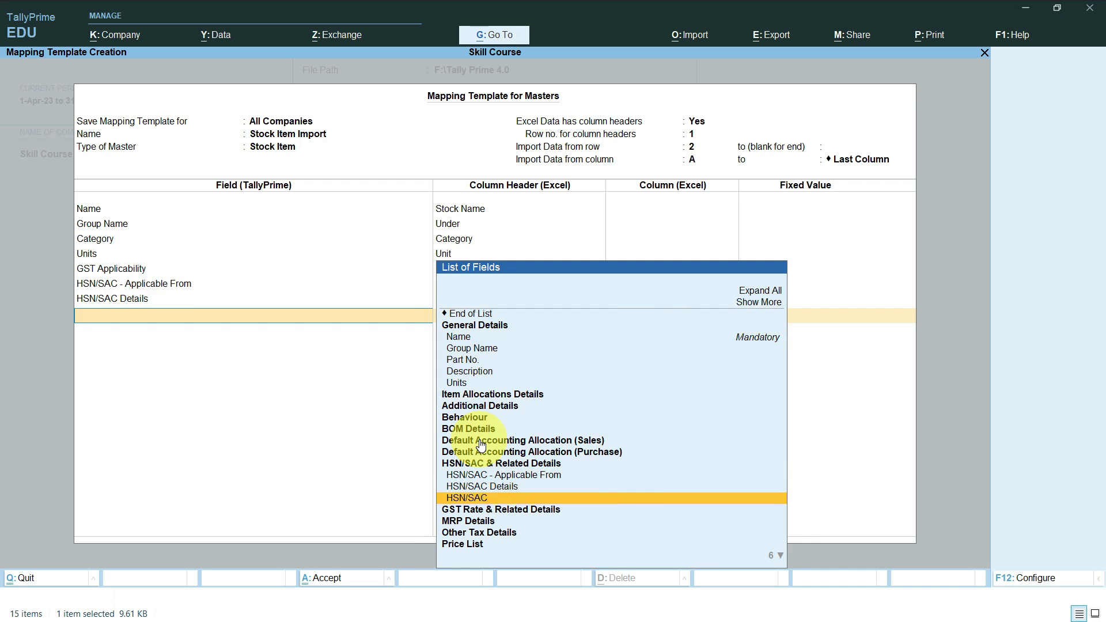
key(Return)
key(Down)
key(Down)
key(Down)
key(Down)
key(Down)
key(Down)
key(Down)
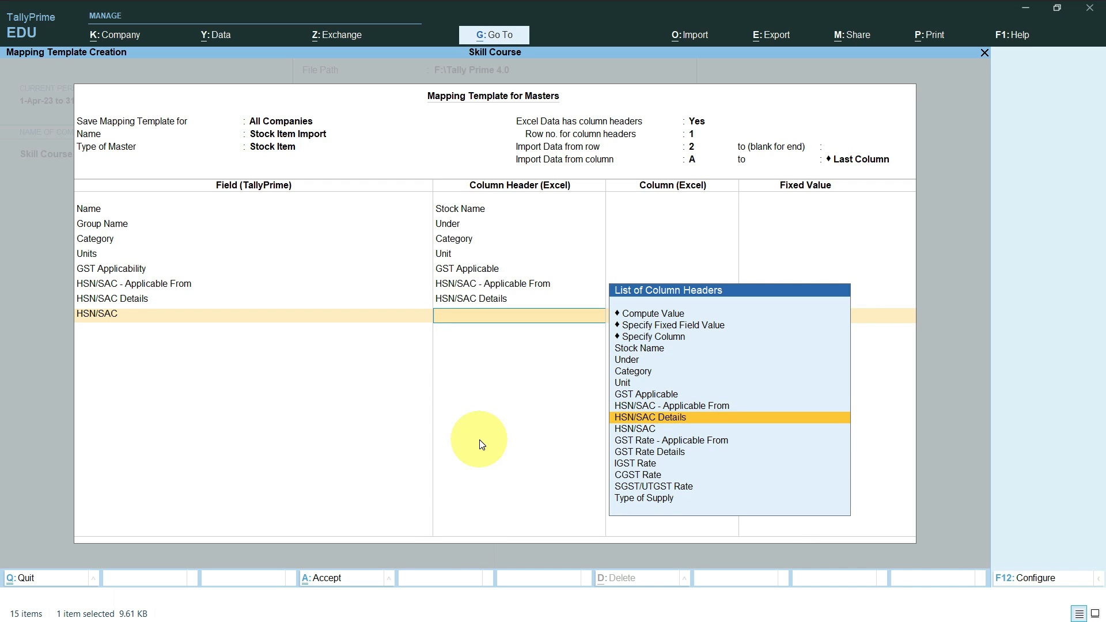
key(Return)
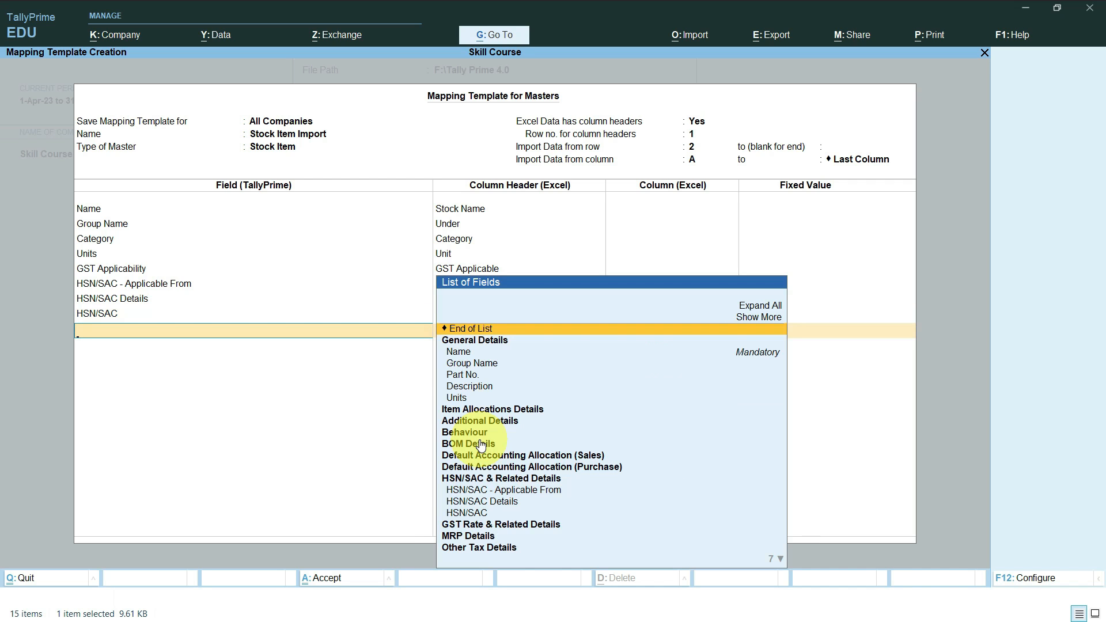
Collapse the HSN/SAC & Related Details section in the list of fields and expand the GST Rate & Related Details section.
key(Down)
key(Down)
key(Down)
key(Down)
key(Down)
key(Down)
key(Down)
key(Down)
key(Down)
key(Down)
key(Down)
key(Down)
key(Down)
key(Down)
key(Down)
key(Down)
key(Down)
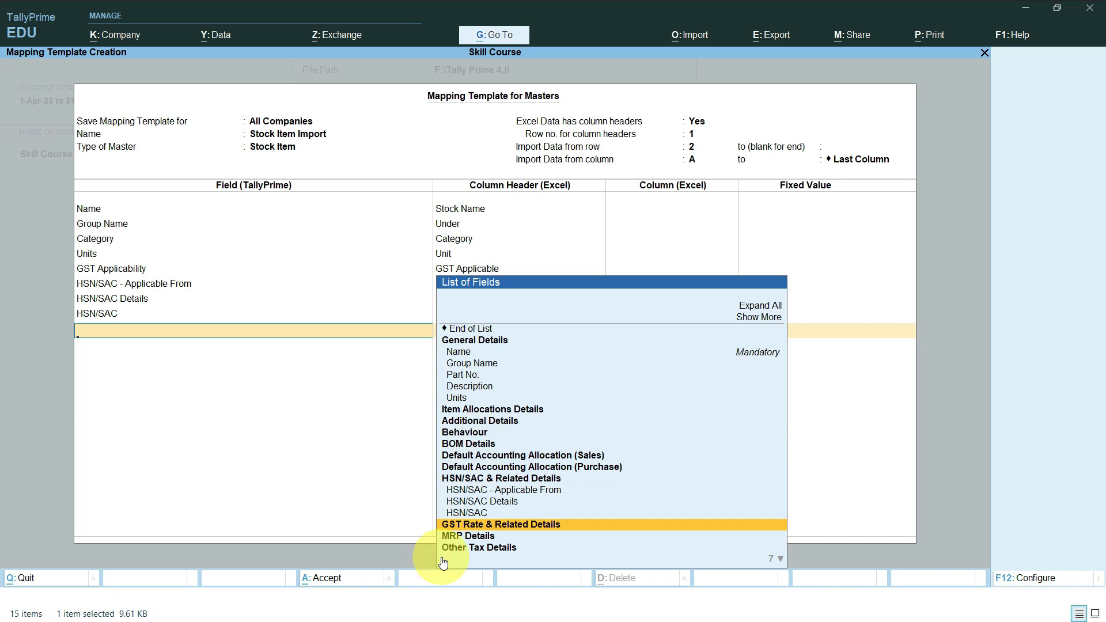
key(Up)
key(Up)
key(Up)
key(Up)
key(Down)
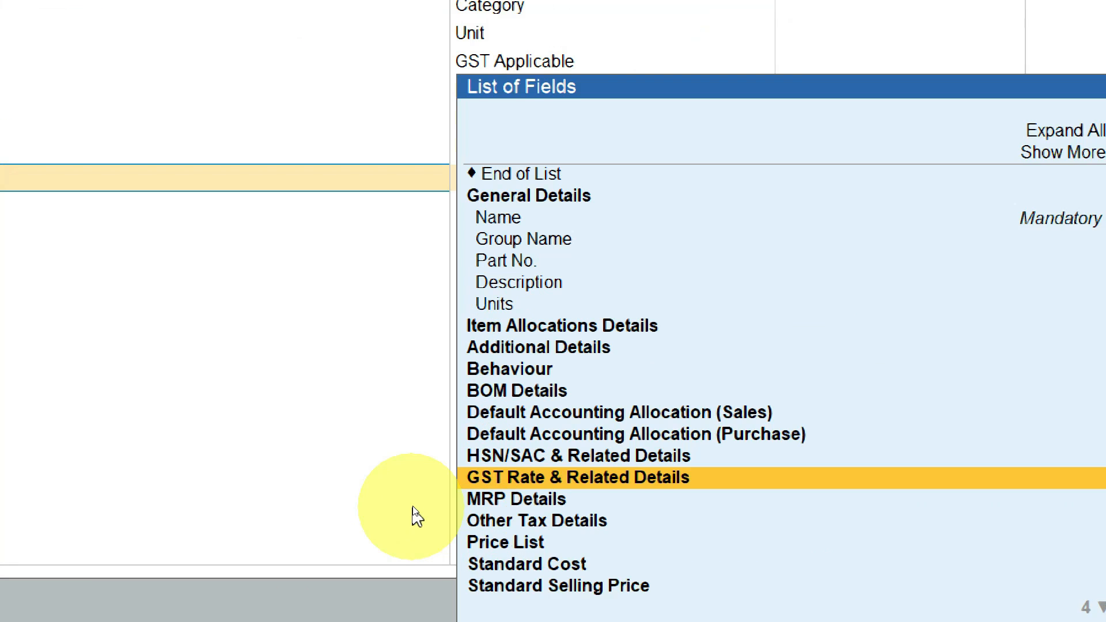
key(Return)
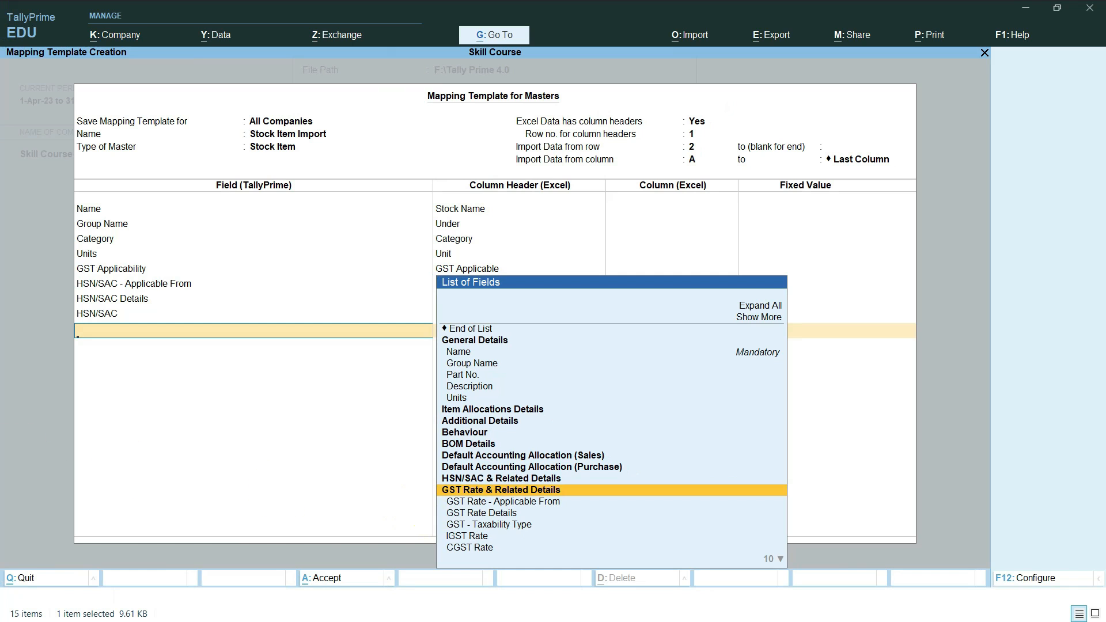
Map the GST Rate - Applicable From field to the GST Rate - Applicable From column header.
key(Down)
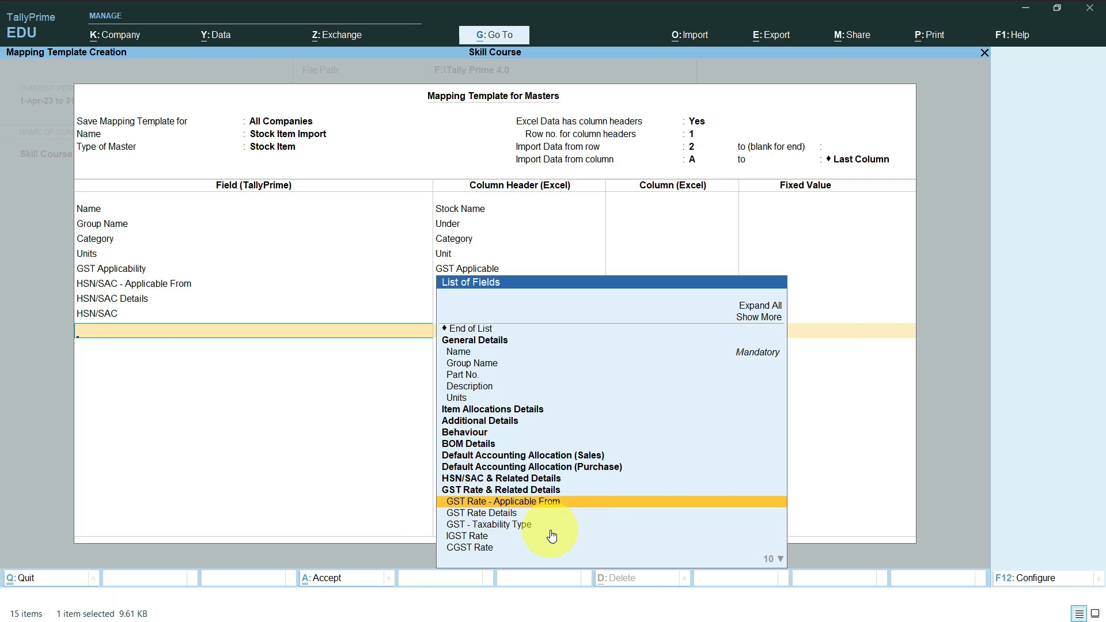
key(Return)
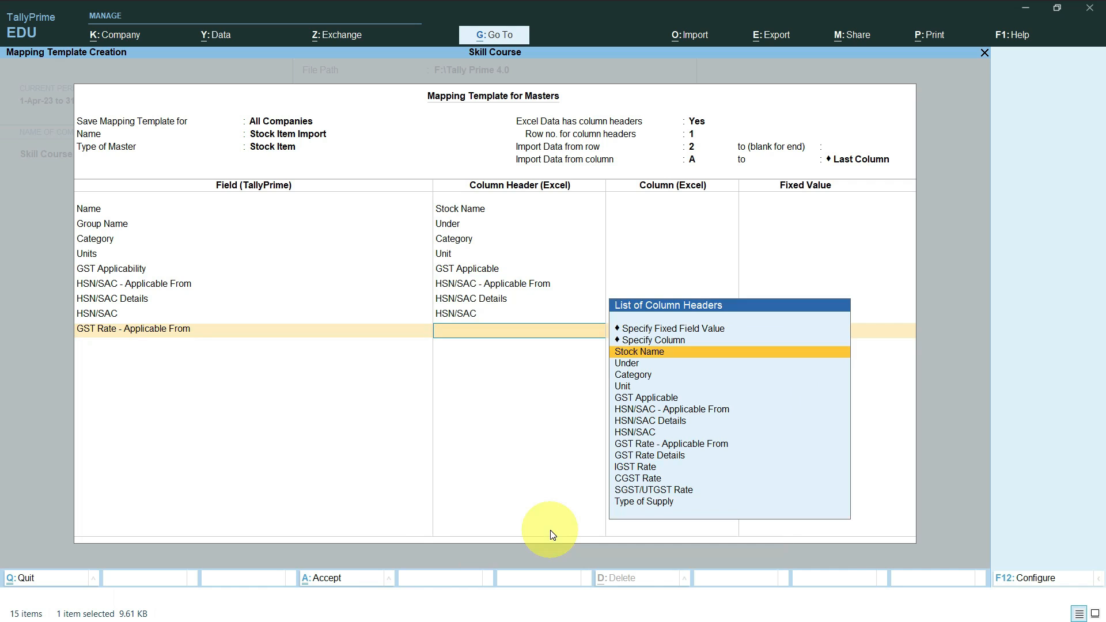
key(Down)
key(Down)
key(Down)
key(Down)
key(Down)
key(Down)
key(Down)
key(Down)
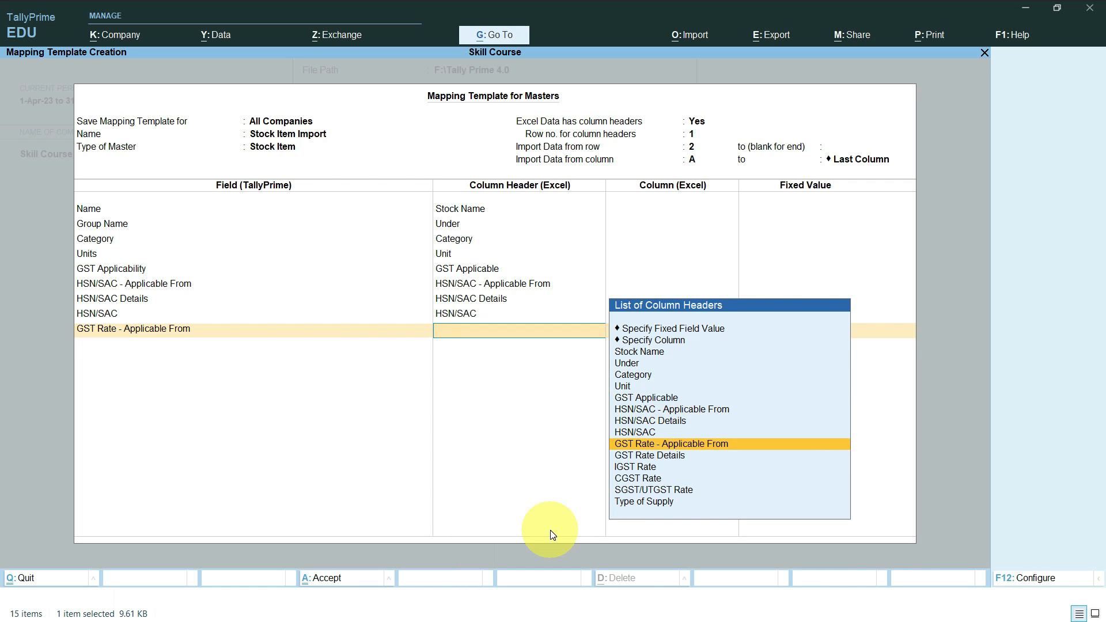
key(Return)
Map the GST Rate Details field to the GST Rate Details column header.
key(Down)
key(Down)
key(Down)
key(Down)
key(Down)
key(Down)
key(Down)
key(Down)
key(Down)
key(Down)
key(Down)
key(Down)
key(Down)
key(Down)
key(Down)
key(Down)
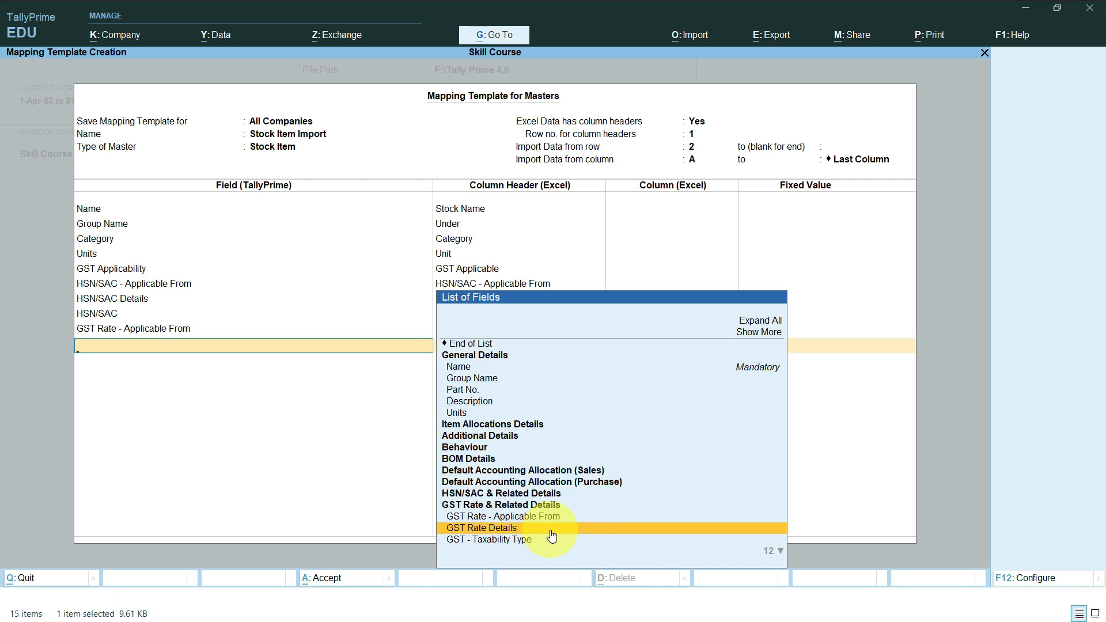
key(Return)
key(Down)
key(Down)
key(Down)
key(Down)
key(Down)
key(Down)
key(Down)
key(Down)
key(Down)
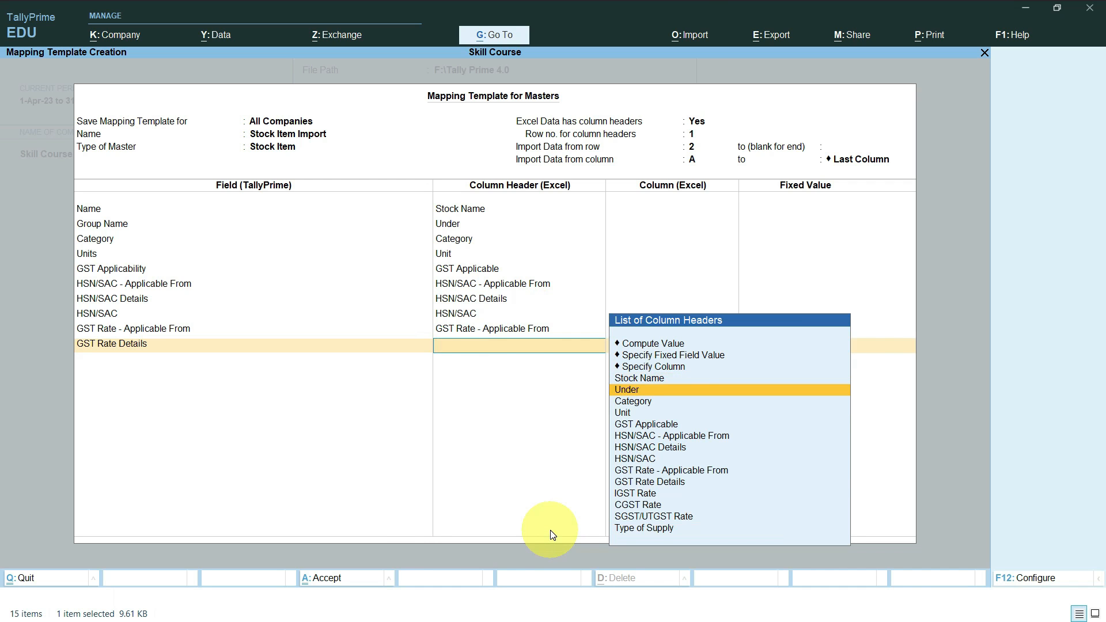
key(Return)
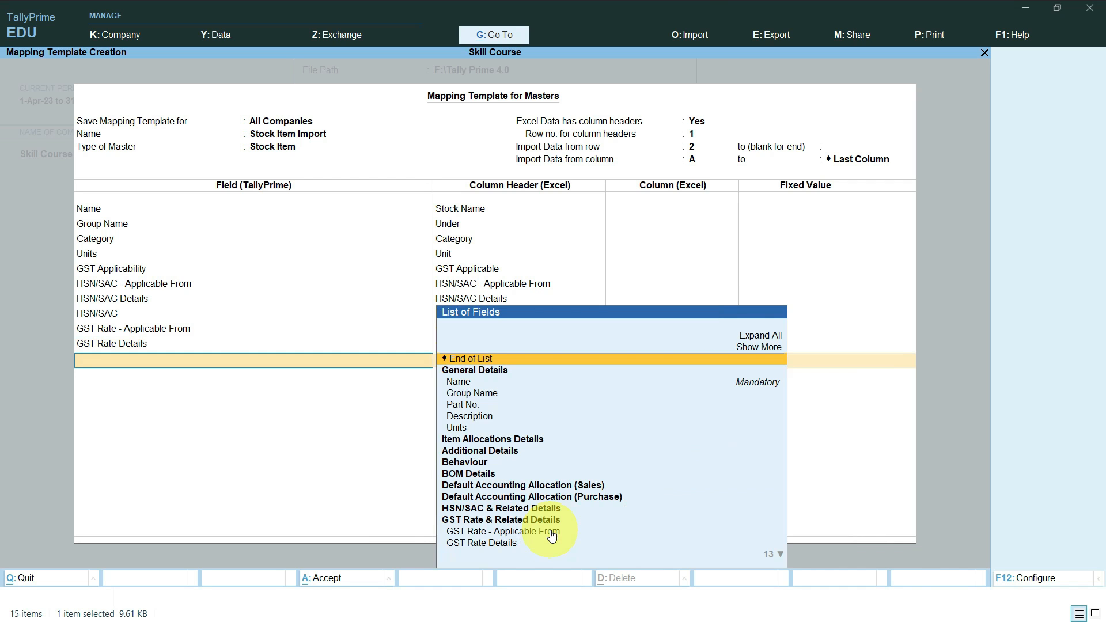
Map the IGST Rate field to the IGST Rate column header.
scroll(505, 497, down, 2)
key(Down)
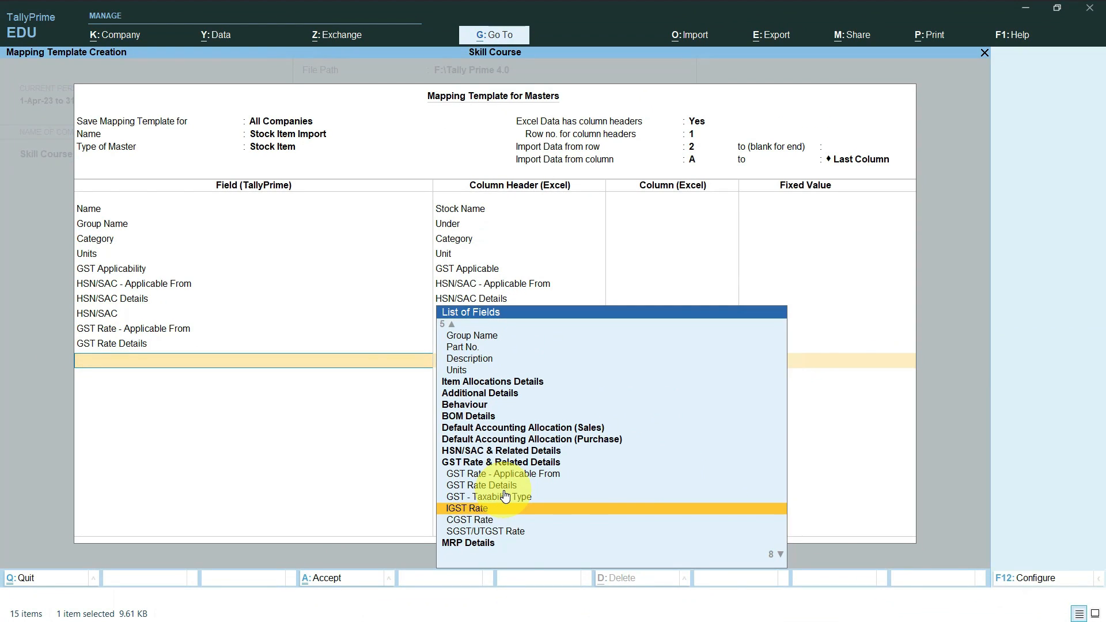
key(Return)
key(Down)
key(Down)
key(Down)
key(Down)
key(Down)
key(Down)
key(Down)
key(Down)
key(Down)
key(Down)
key(Return)
Map the CGST Rate field to the CGST Rate column header.
key(Down)
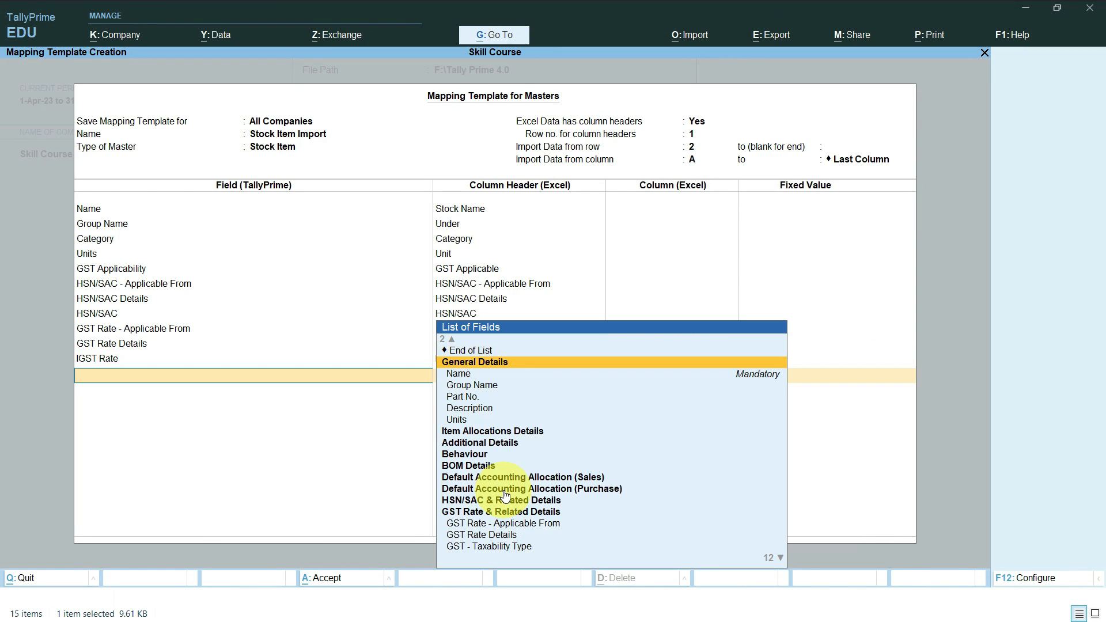
key(Down)
key(Down)
key(Down)
key(Down)
key(Down)
key(Down)
key(Down)
key(Down)
key(Down)
key(Down)
key(Down)
key(Down)
key(Down)
key(Down)
key(Down)
key(Down)
key(Down)
key(Down)
key(Down)
key(Down)
key(Up)
key(Up)
key(Up)
key(Up)
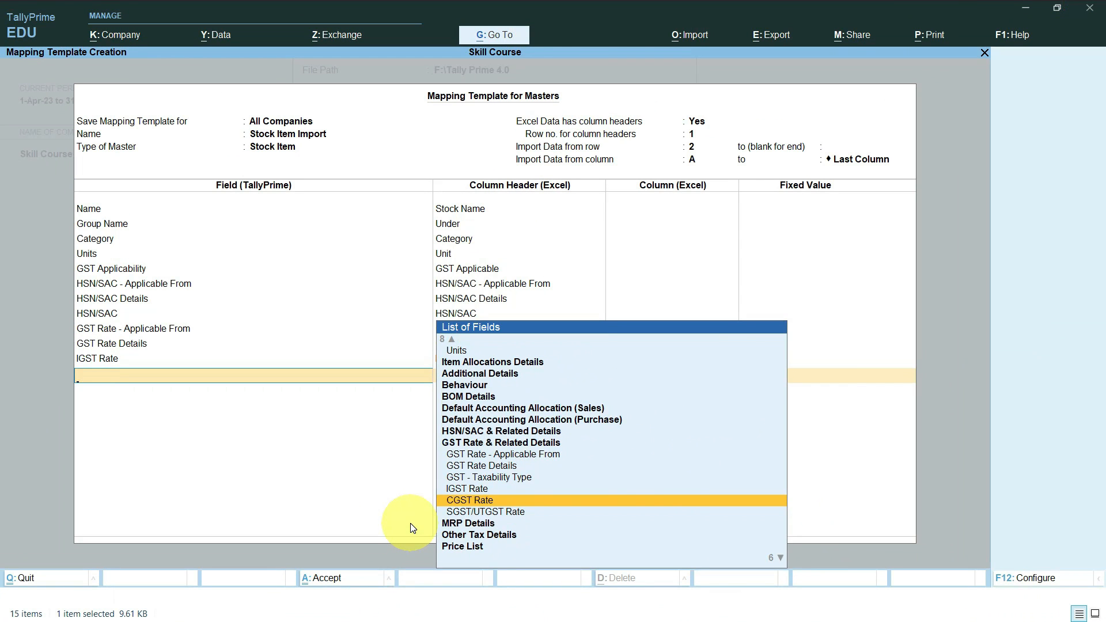
key(Return)
key(Down)
key(Down)
key(Down)
key(Down)
key(Down)
key(Down)
key(Down)
key(Down)
key(Down)
key(Down)
key(Down)
key(Return)
Map the SGST/UTGST Rate field to the SGST/UTGST Rate column header.
key(Down)
key(Down)
key(Down)
key(Down)
key(Down)
key(Down)
key(Down)
key(Down)
key(Down)
key(Down)
key(Down)
key(Down)
key(Down)
key(Down)
key(Down)
key(Down)
key(Down)
key(Down)
key(Down)
key(Down)
key(Down)
key(Up)
key(Up)
key(Up)
key(Up)
key(Up)
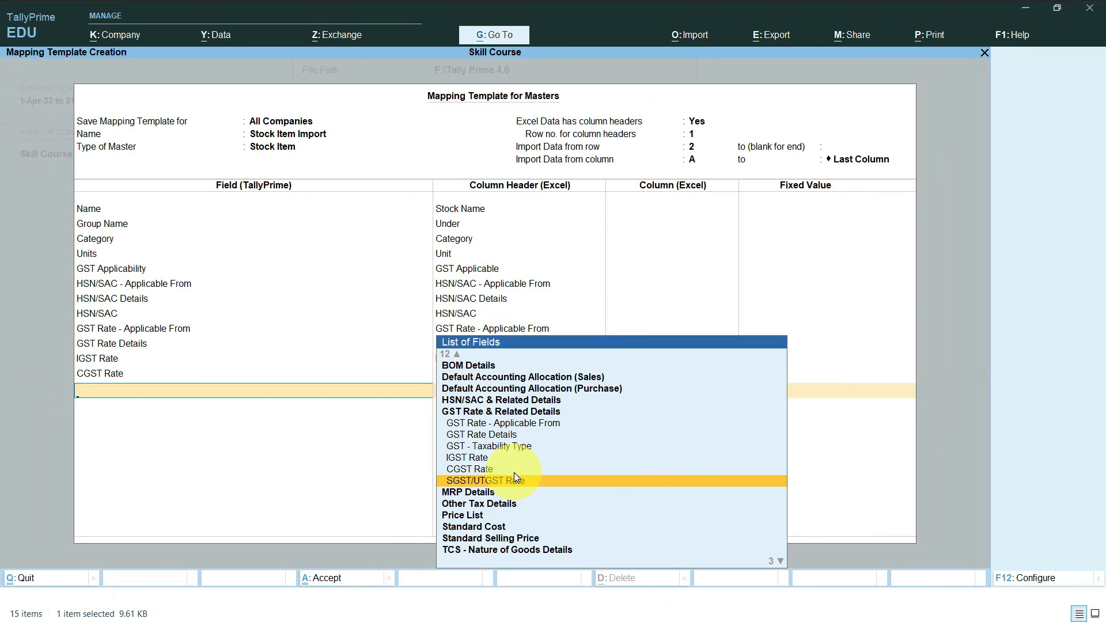
click(516, 479)
key(Down)
key(Down)
key(Down)
key(Down)
key(Down)
key(Down)
key(Down)
key(Down)
key(Down)
key(Down)
key(Down)
key(Down)
key(Return)
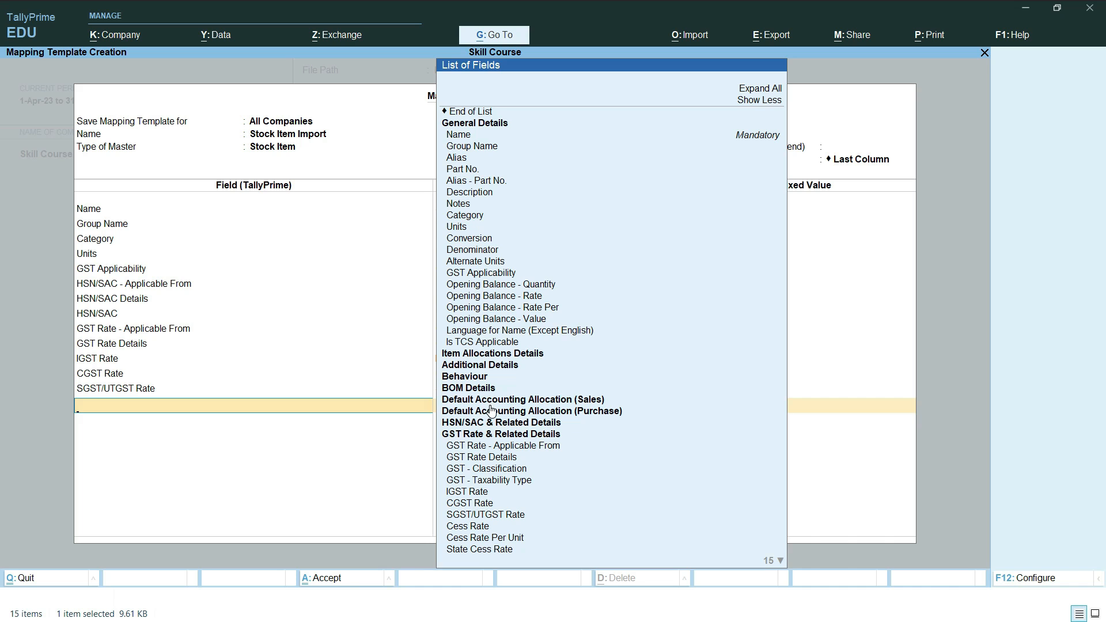
Map the Type of Supply field from the GST Rate & Related Details section to the Type of Supply column header.
click(483, 441)
key(Down)
key(Down)
key(Down)
key(Down)
key(Down)
key(Down)
key(Down)
key(Down)
key(Down)
key(Down)
key(Down)
key(Down)
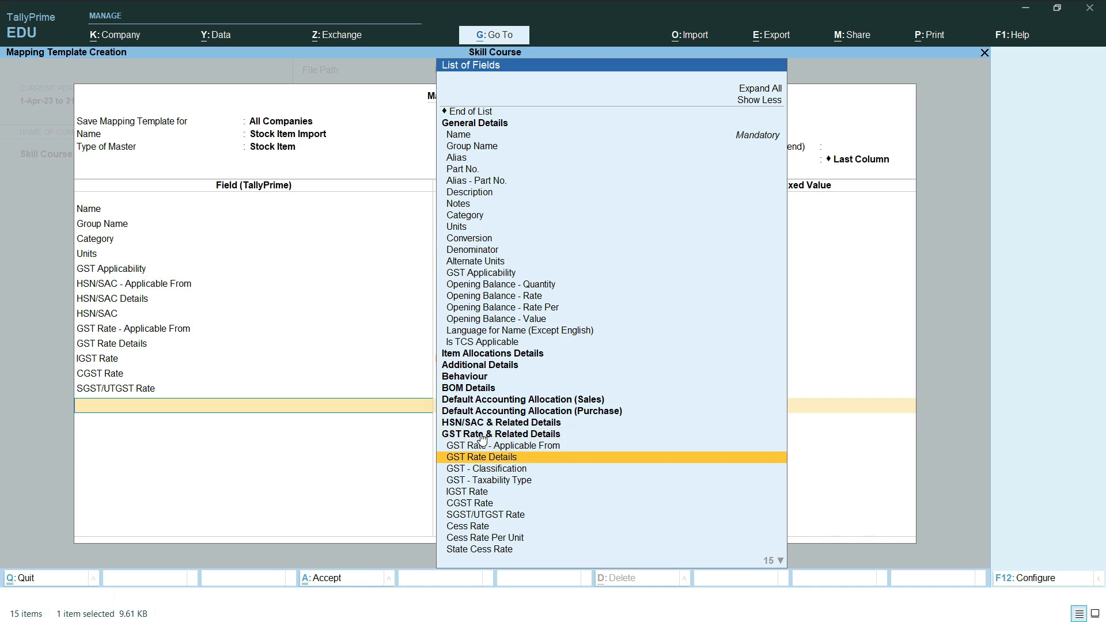
key(Down)
key(Down)
key(Down)
key(Down)
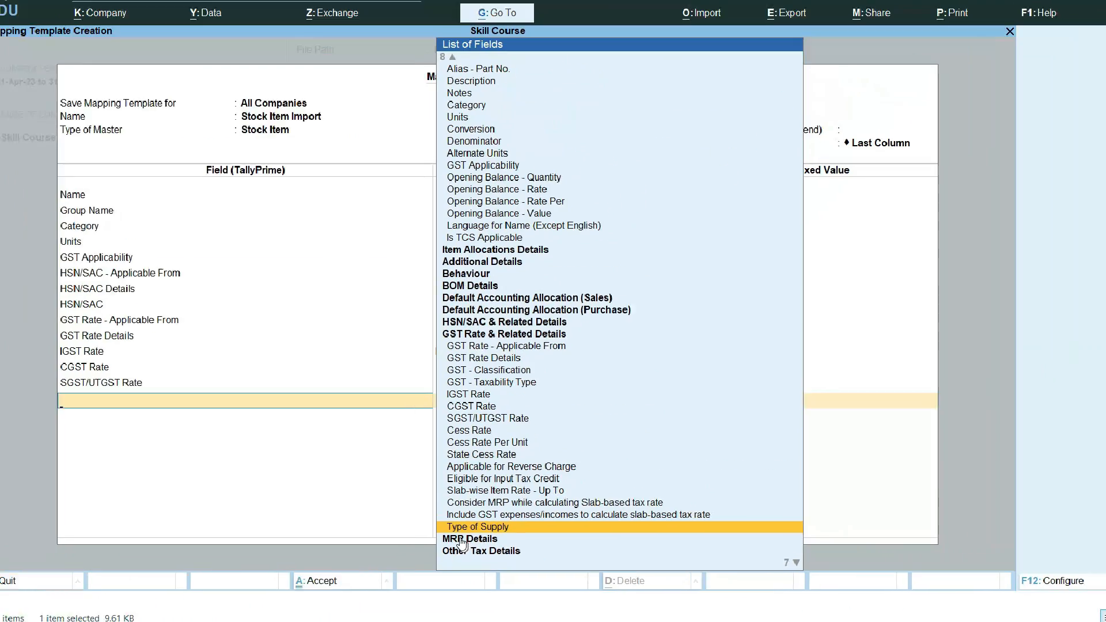
key(Return)
key(Down)
key(Down)
key(Down)
key(Down)
key(Down)
key(Down)
key(Down)
key(Down)
key(Down)
key(Down)
key(Down)
key(Down)
key(Down)
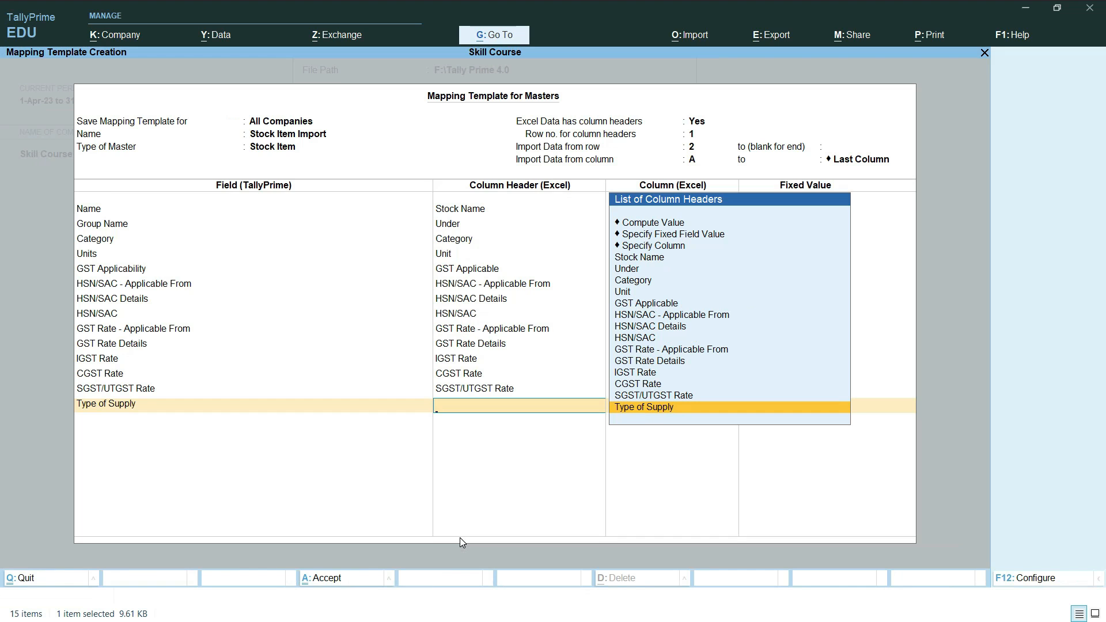
key(Return)
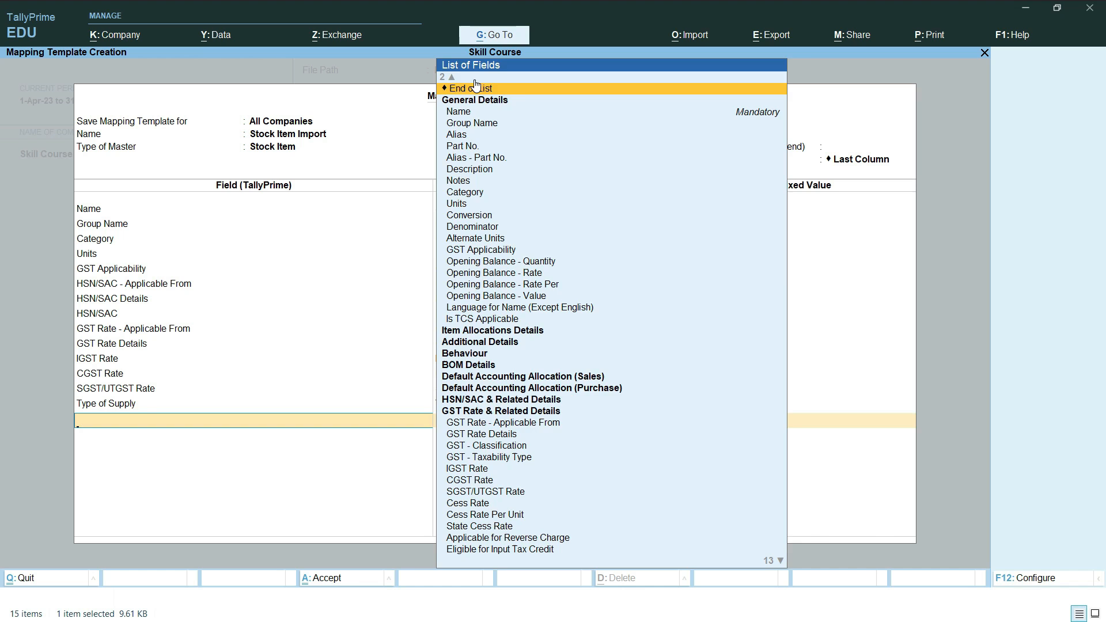
End the list of mapped fields and save the Stock Item Import mapping template.
click(476, 92)
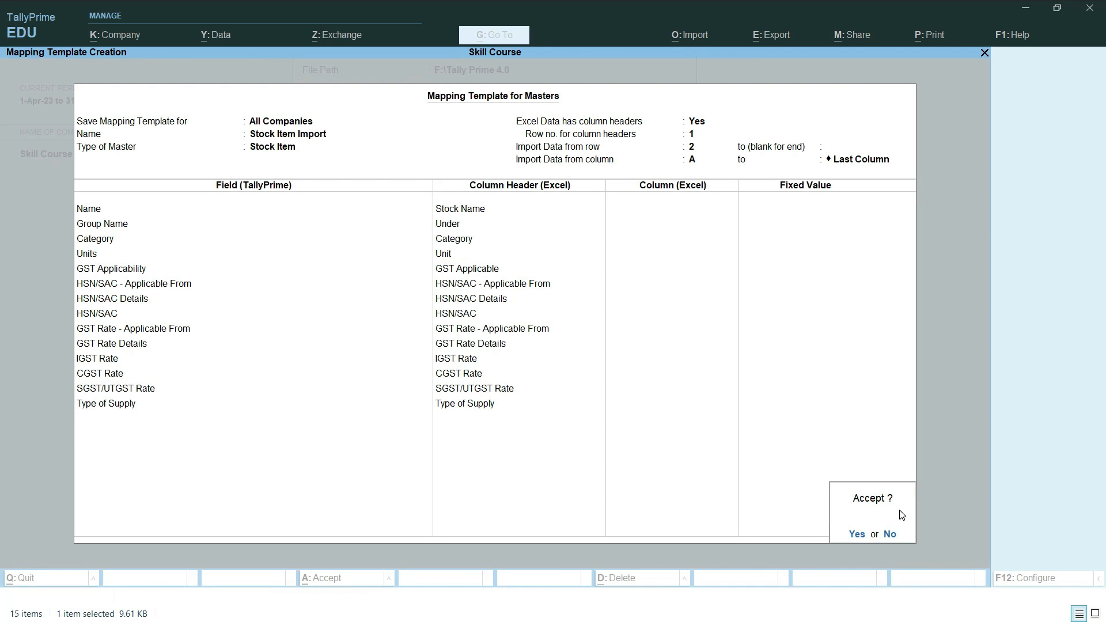
key(y)
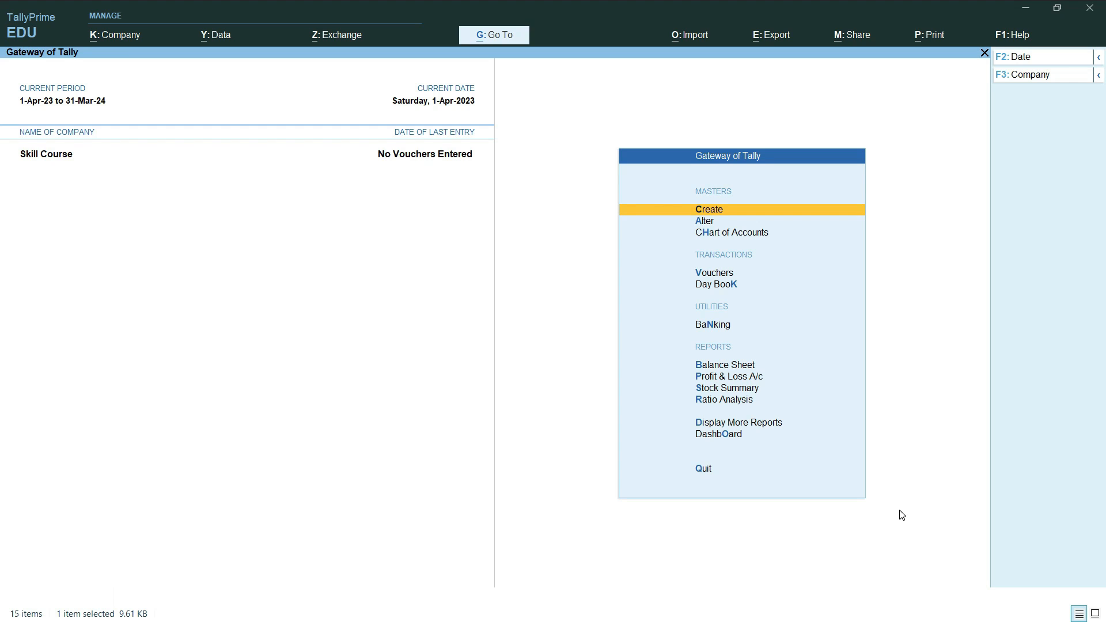
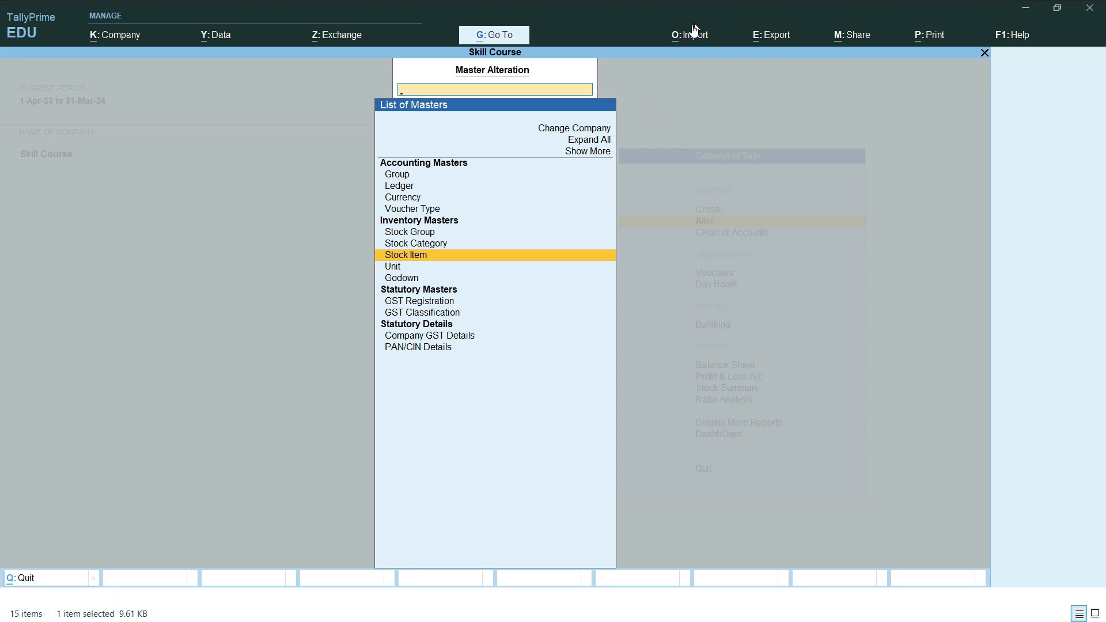
Leave the master alteration list and open the import settings for masters.
key(Escape)
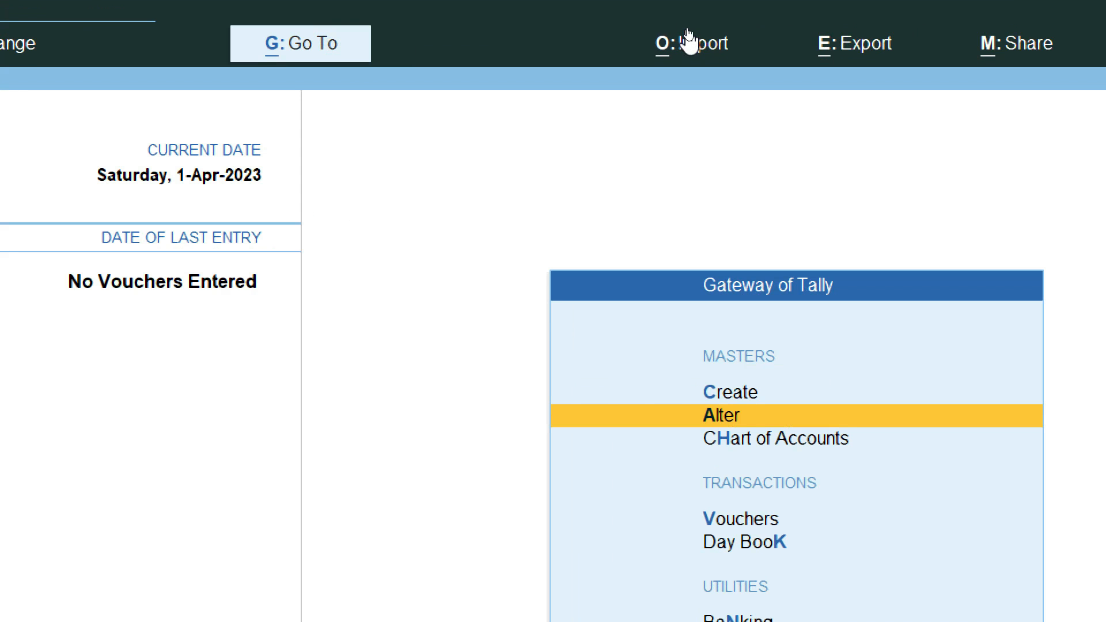
click(694, 55)
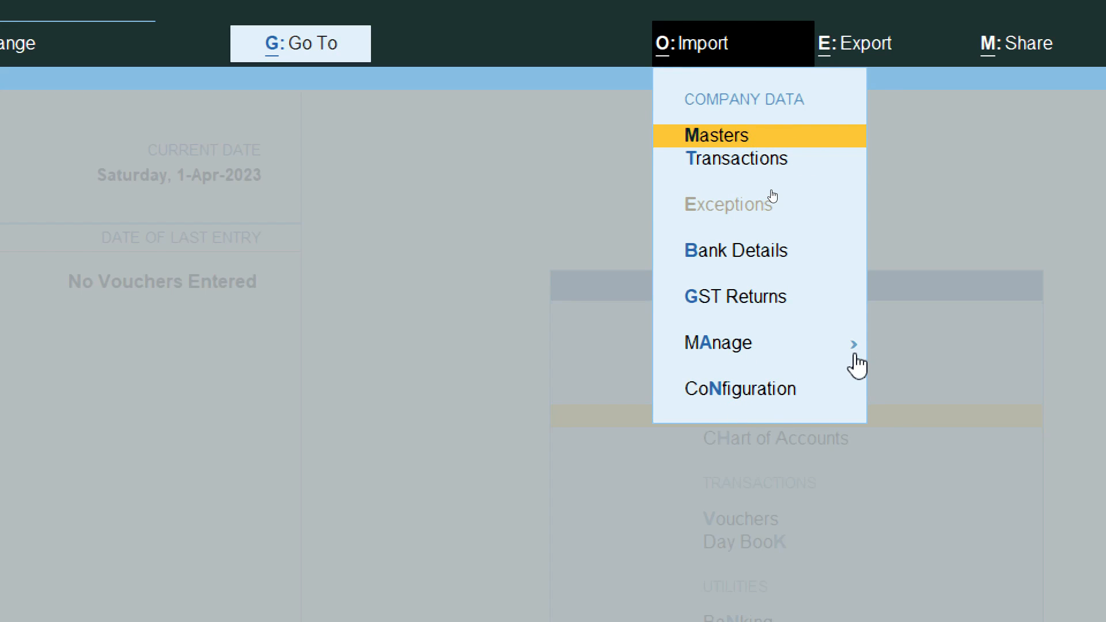
key(Down)
key(Down)
key(Down)
key(Down)
key(Down)
key(Up)
key(Up)
key(Up)
key(Up)
key(Up)
key(Return)
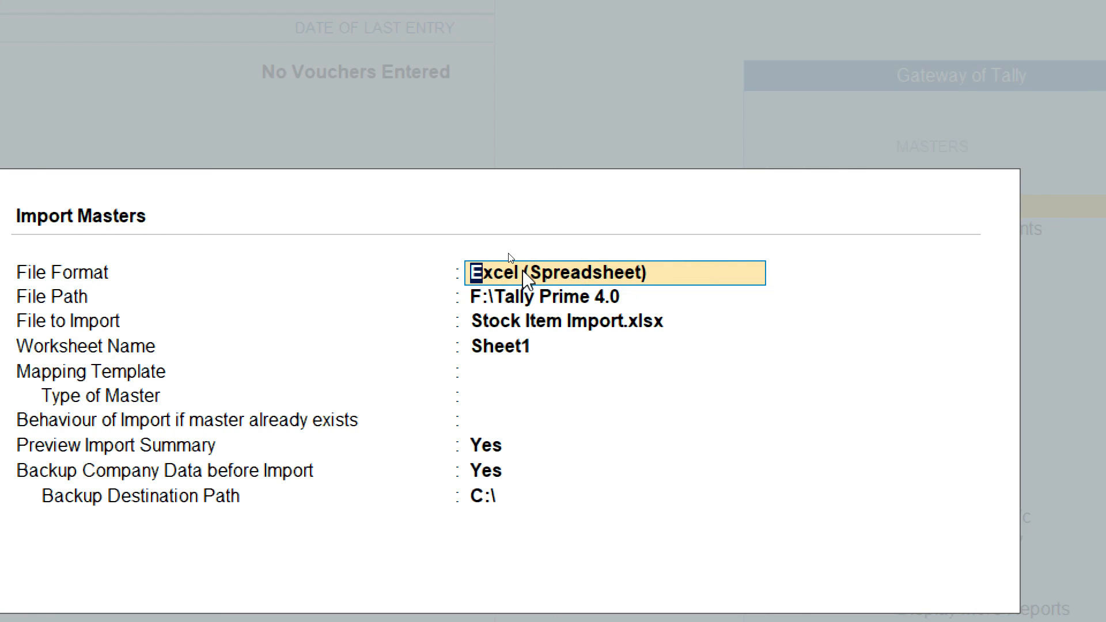
Accept Excel (Spreadsheet) as the file format, Stock Item Import.xlsx as the file to import and Sheet1 as the worksheet.
key(Return)
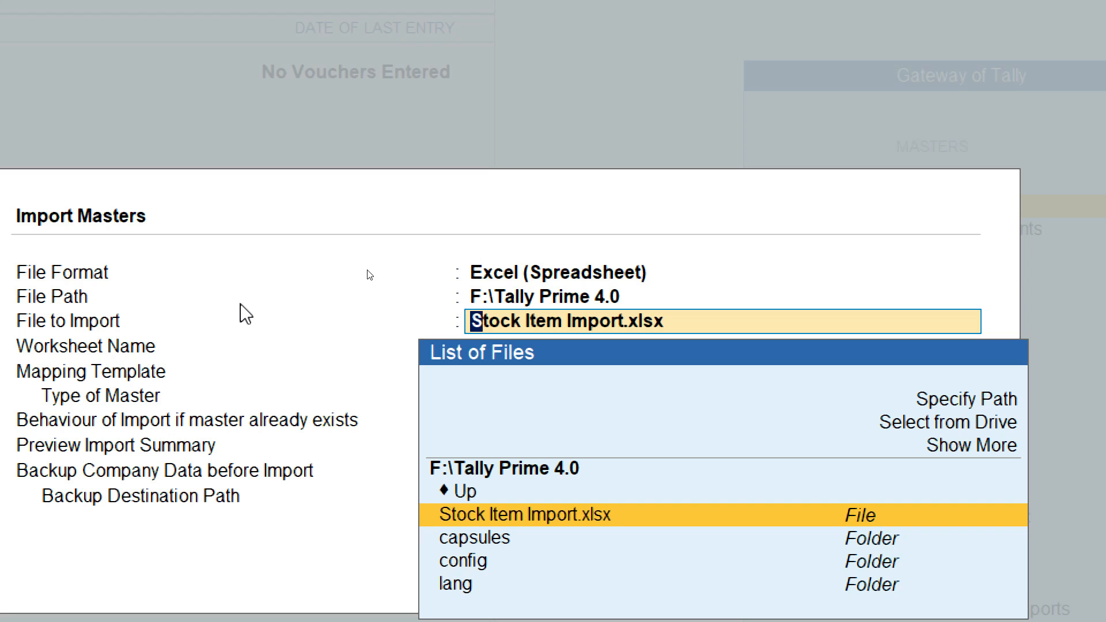
key(Return)
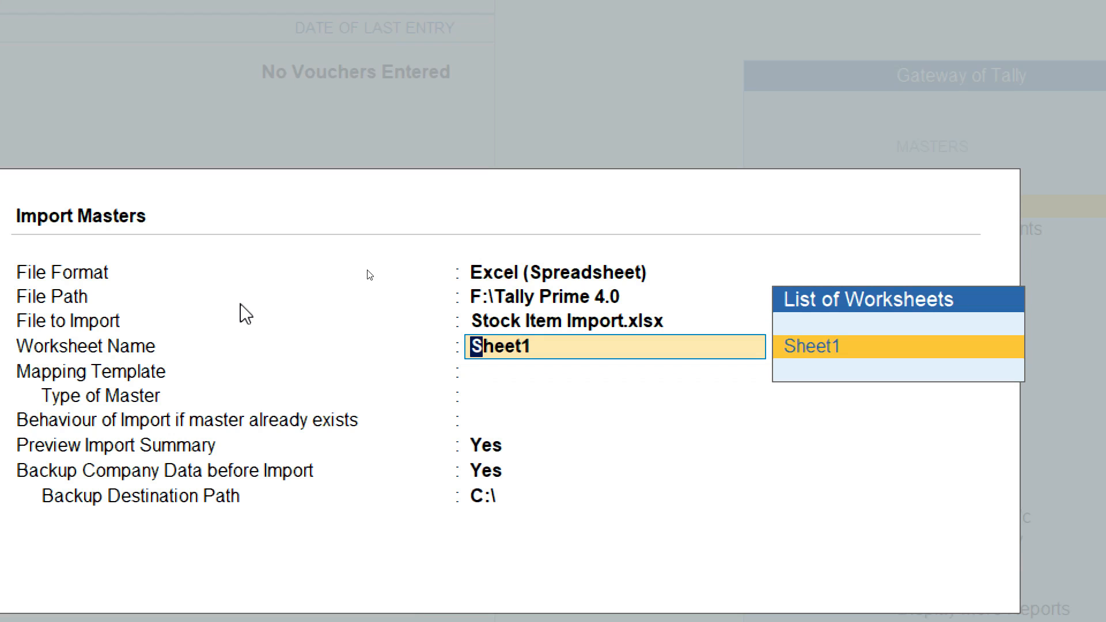
key(Return)
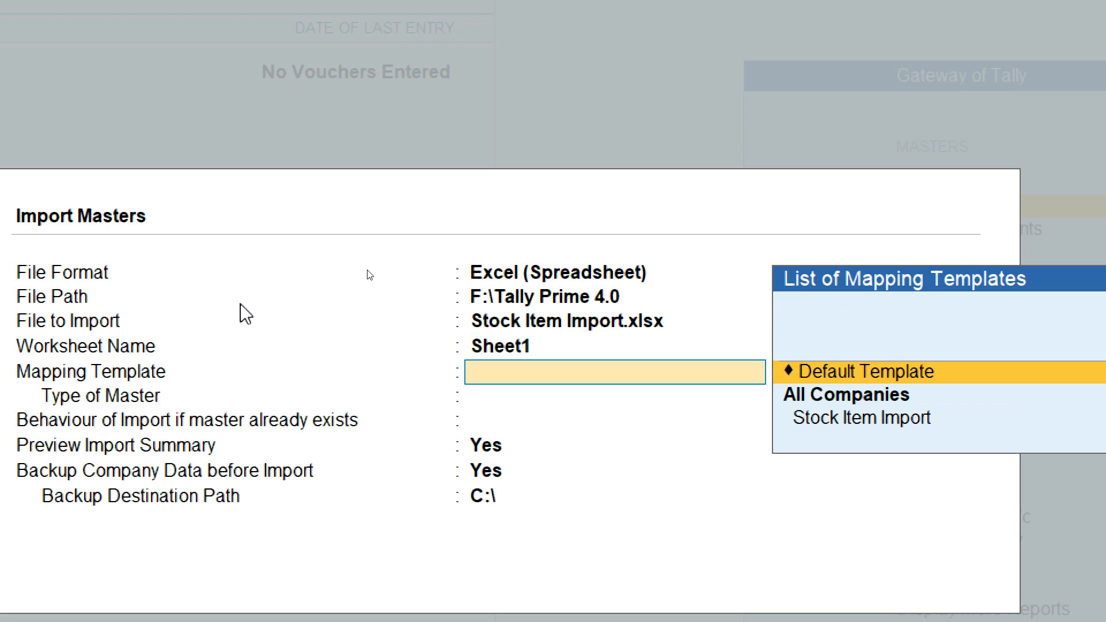
Choose Stock Item Import as the mapping template for the masters import.
key(Down)
key(Down)
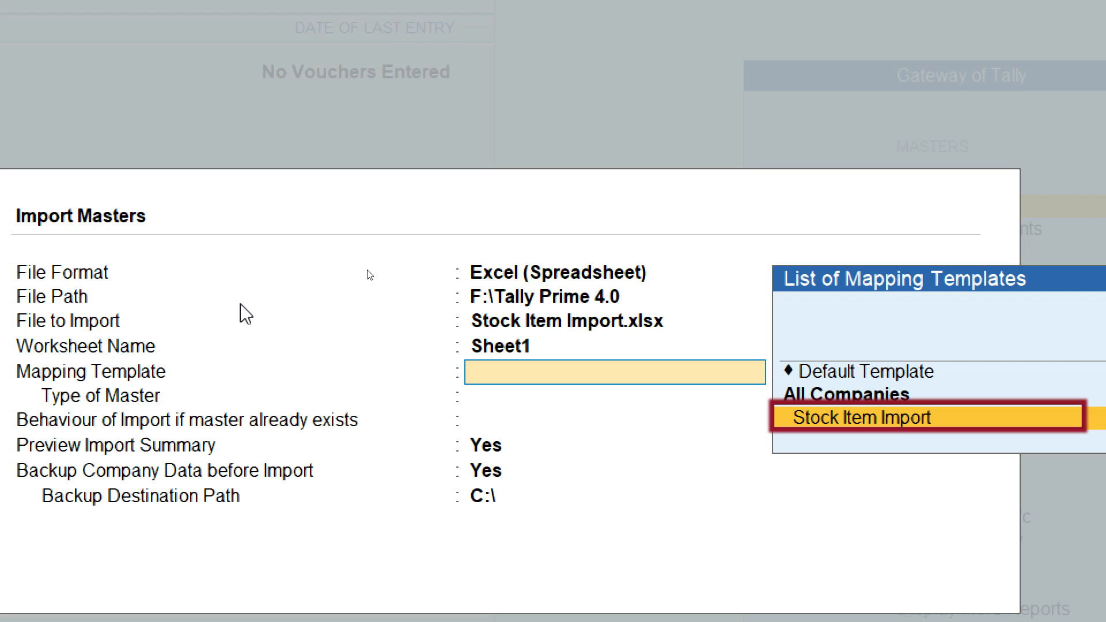
key(Return)
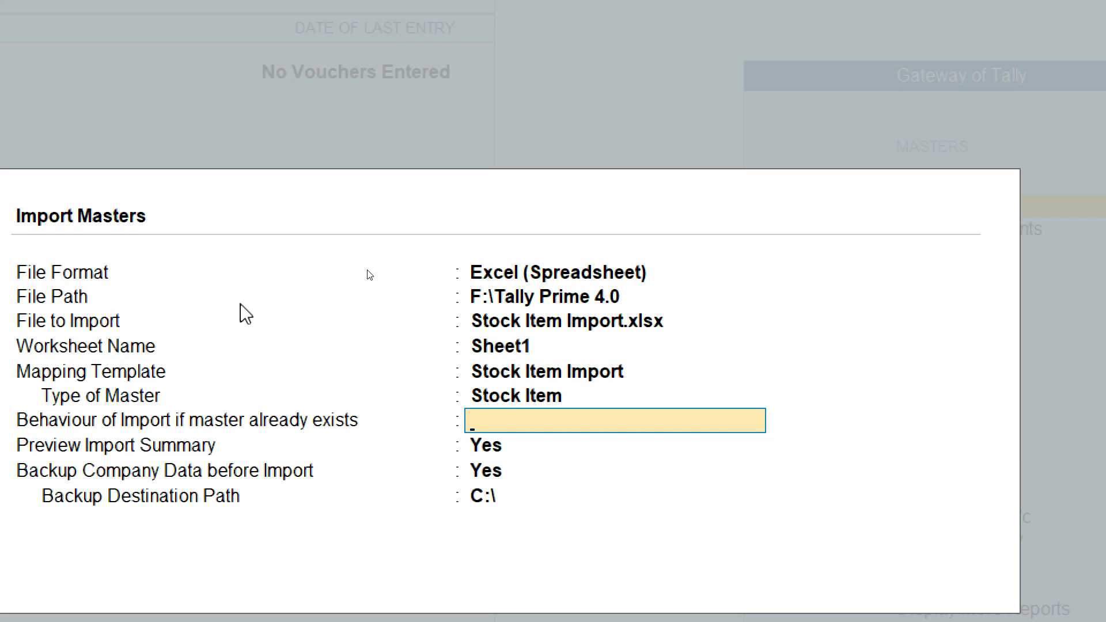
Set the behaviour of import for already existing masters to Ignore Duplicates.
key(Return)
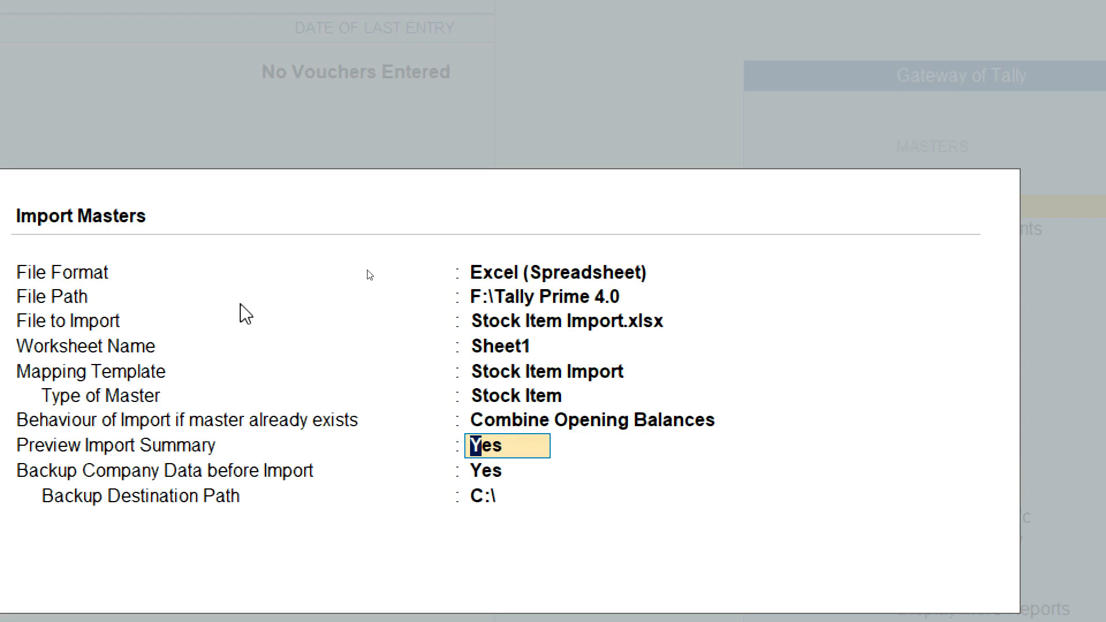
key(BackSpace)
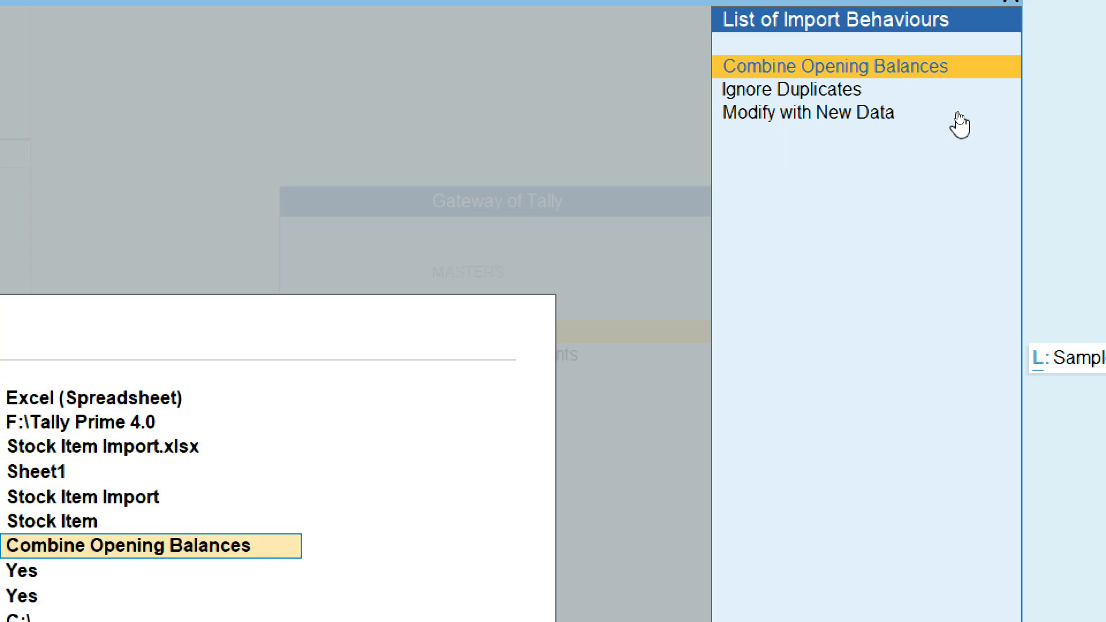
key(Down)
key(Down)
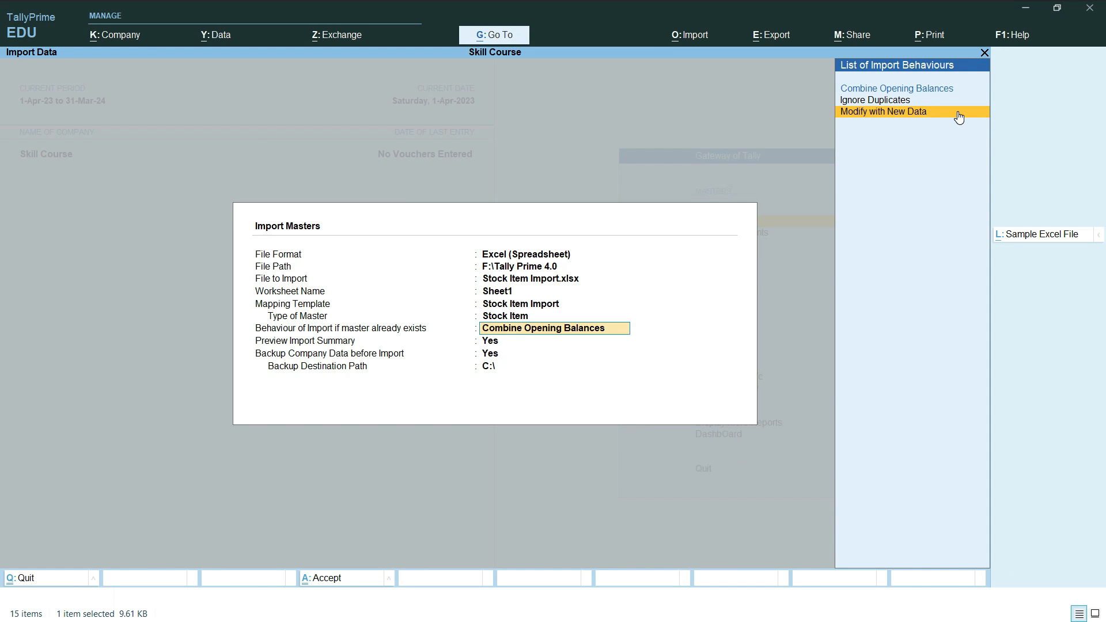
key(Up)
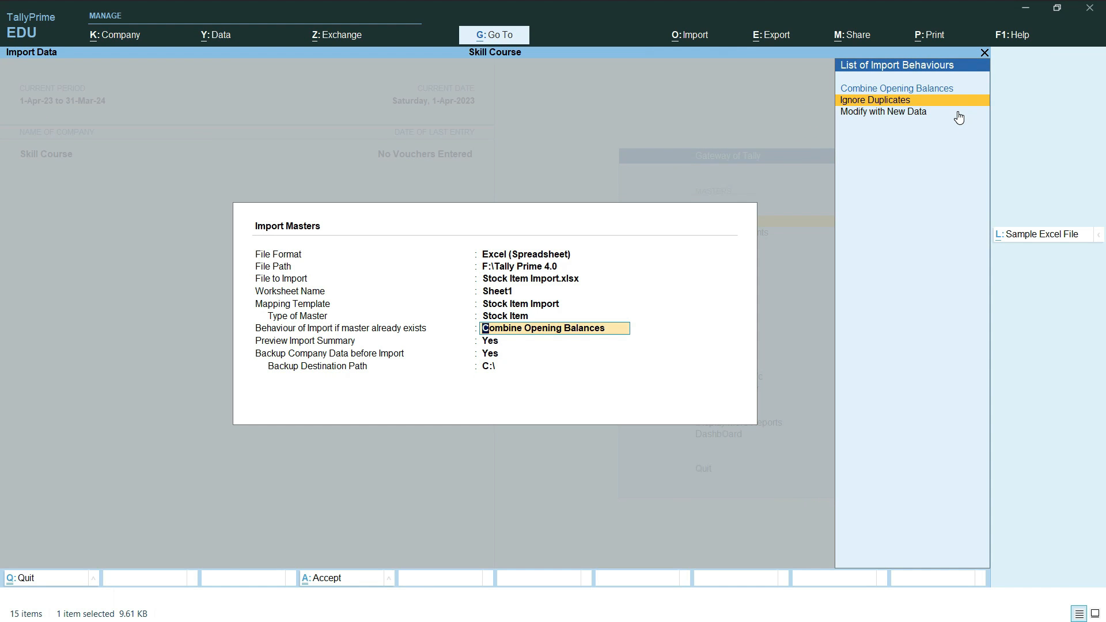
key(Return)
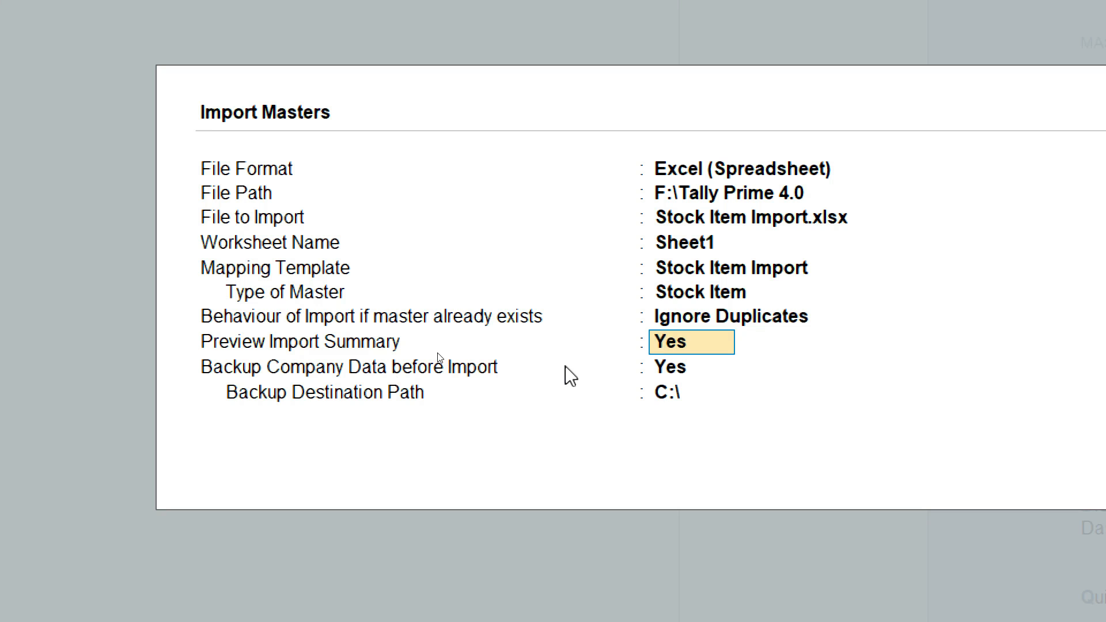
Keep Preview Import Summary at Yes and set Backup Company Data before Import to No.
key(Return)
text(n)
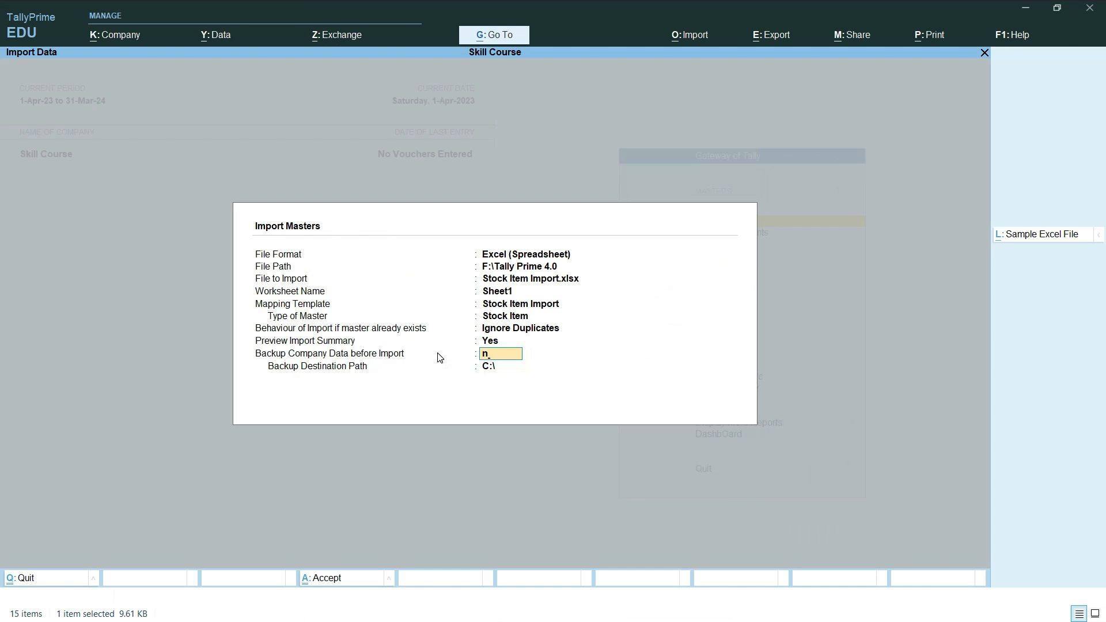
key(Return)
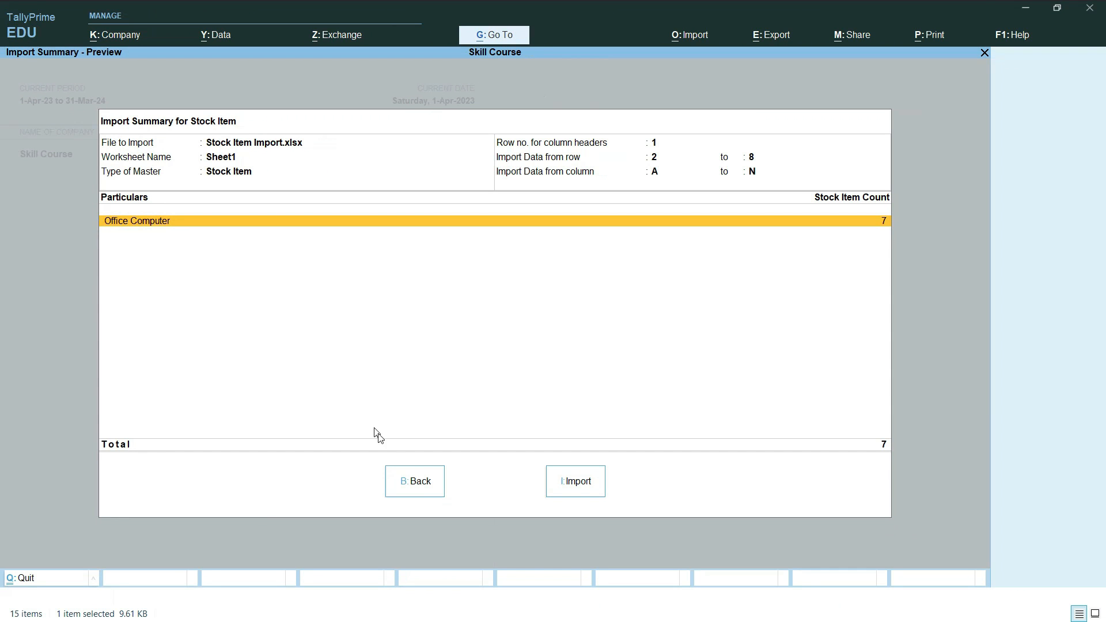
Import the stock items from the import summary preview and dismiss the completion message.
click(575, 485)
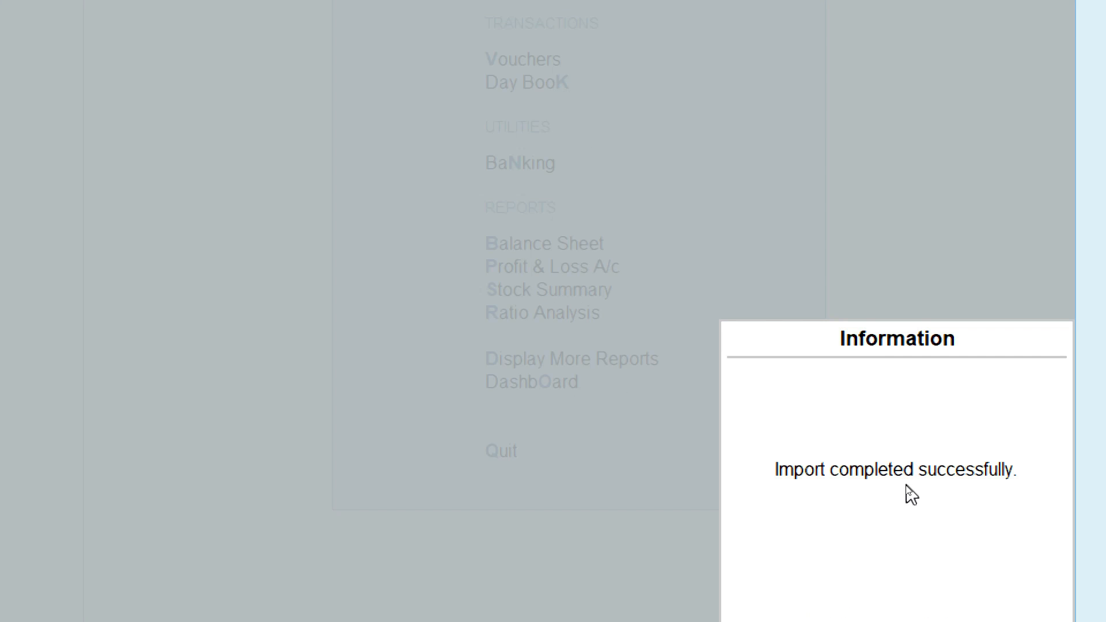
key(Return)
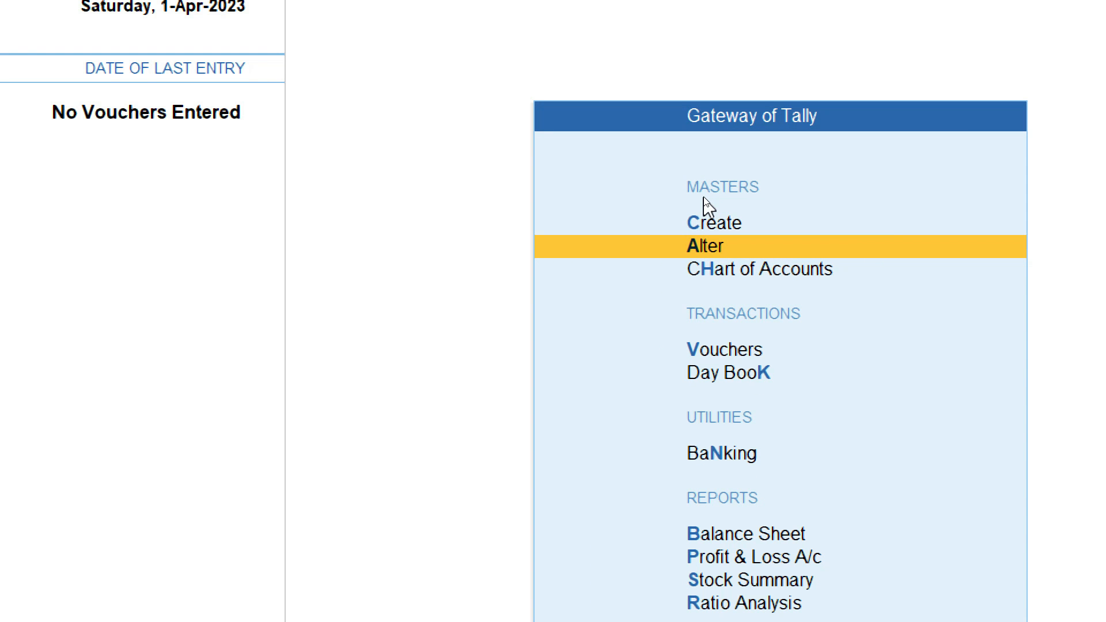
Open the list of existing stock items for alteration from the inventory masters.
key(Return)
key(Down)
key(Down)
key(Down)
key(Down)
key(Down)
key(Down)
key(Down)
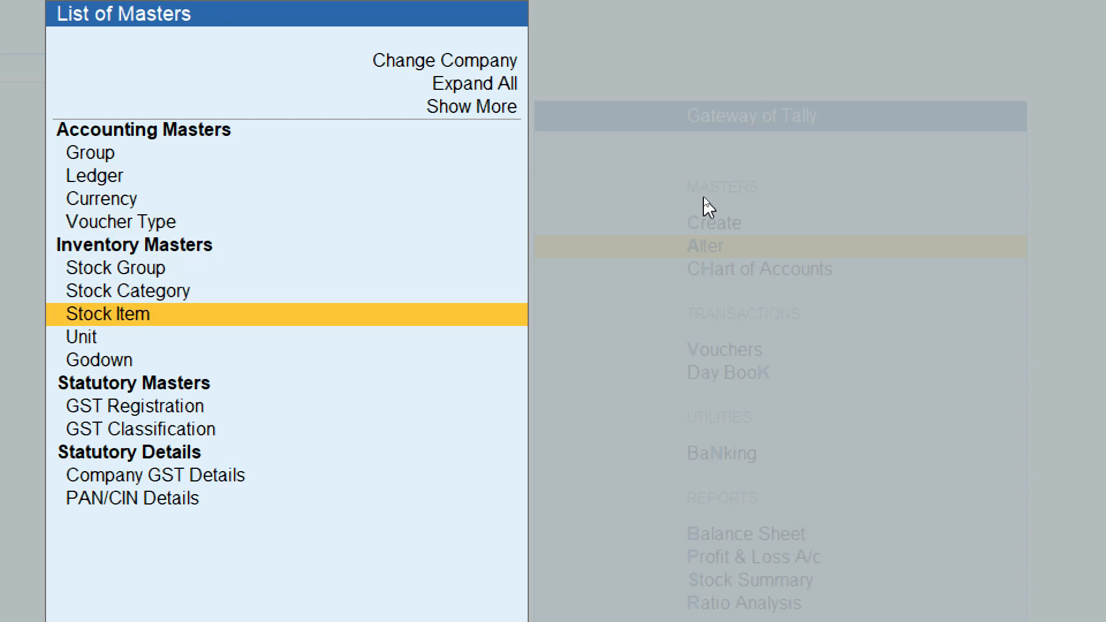
key(Return)
Review the imported entries in the stock item list, from CPU through RAM.
key(Down)
key(Down)
key(Down)
key(Down)
key(Down)
key(Down)
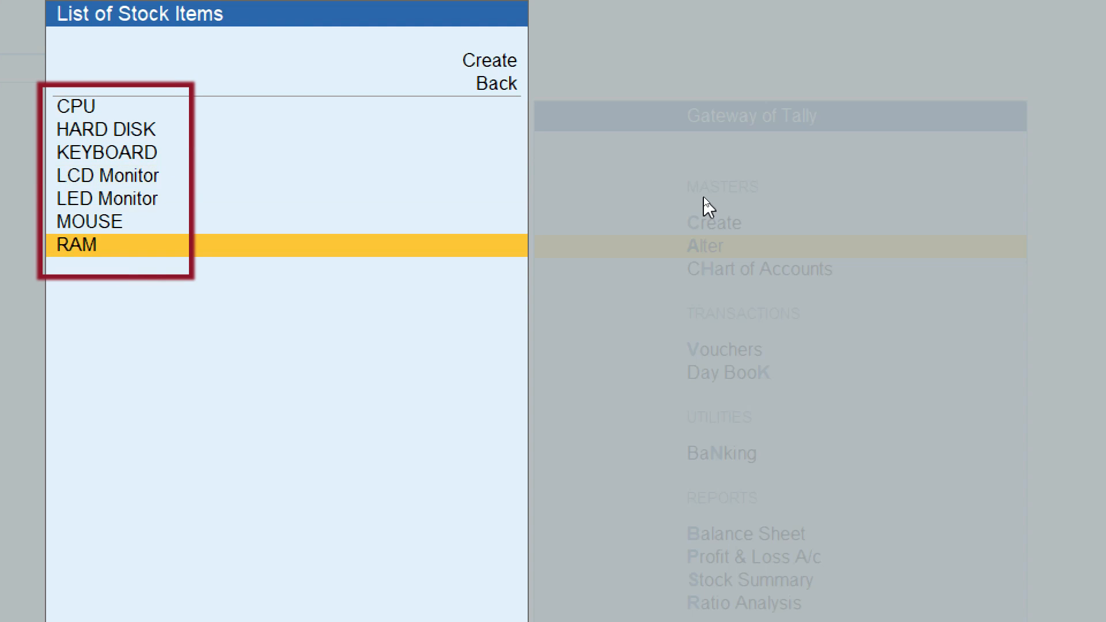
key(Up)
key(Up)
key(Up)
key(Up)
key(Up)
key(Up)
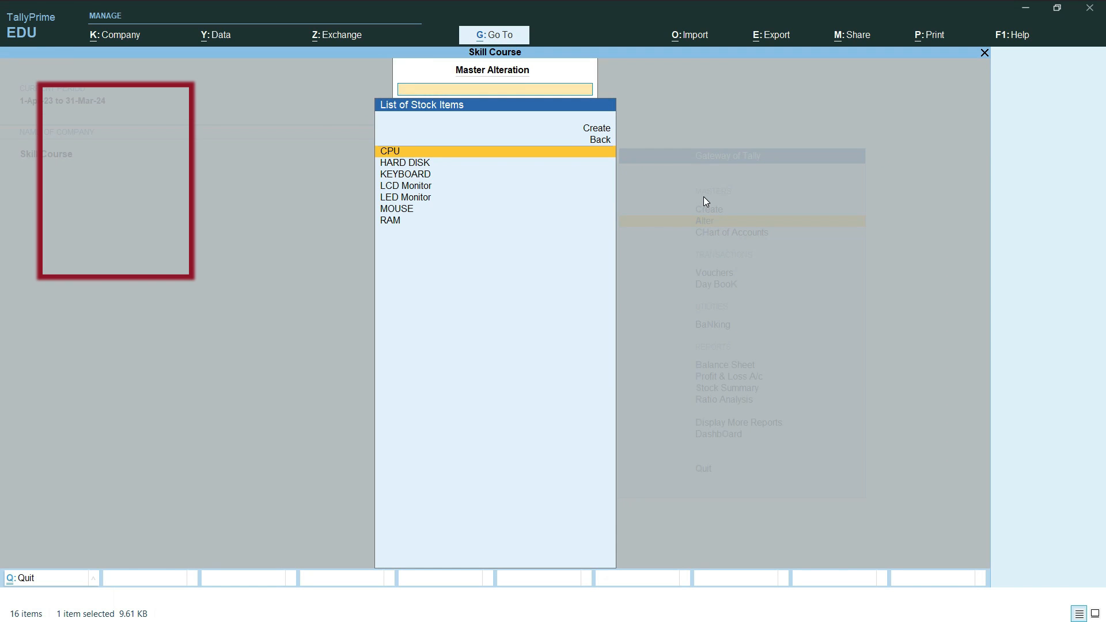
key(Down)
key(Down)
key(Down)
key(Down)
key(Down)
key(Down)
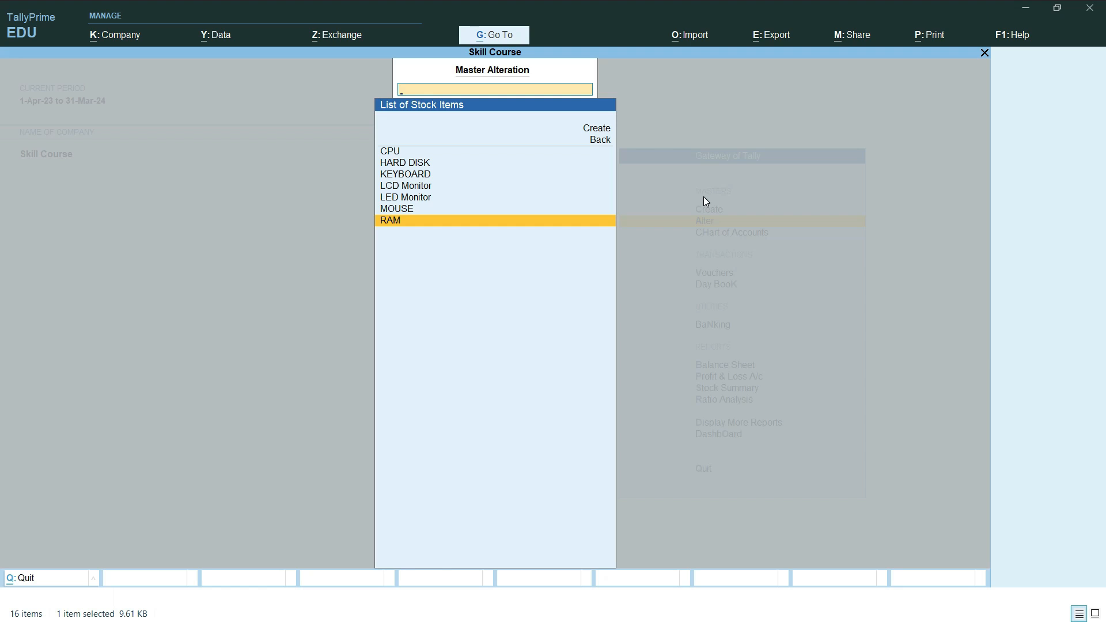
Inspect the HSN/SAC and GST details of the MOUSE stock item, then return to the Gateway of Tally without altering it.
key(Up)
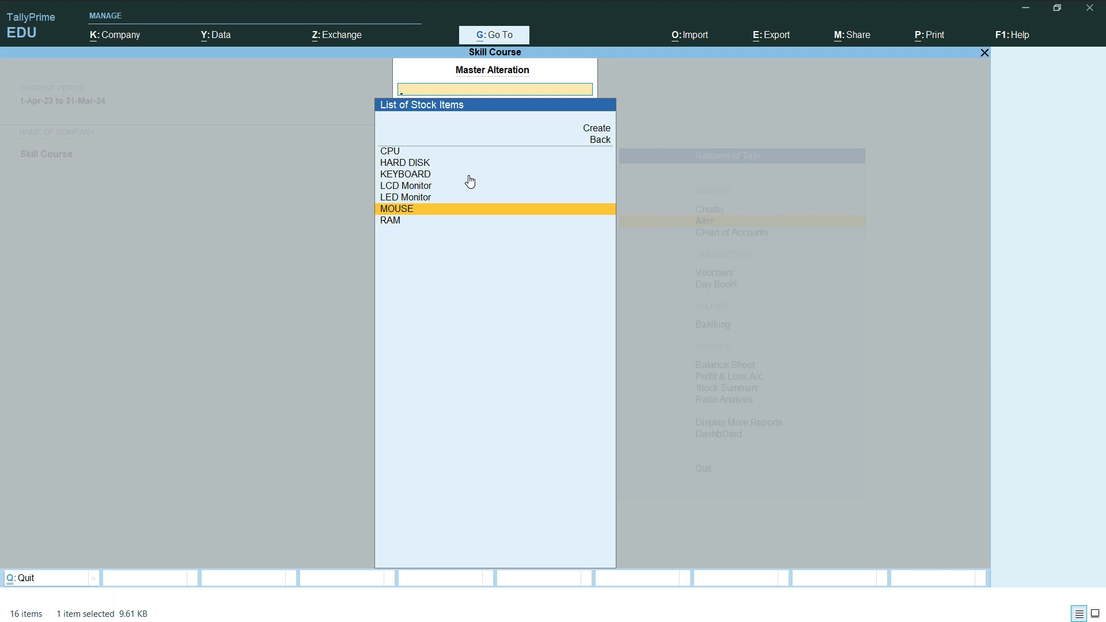
key(Return)
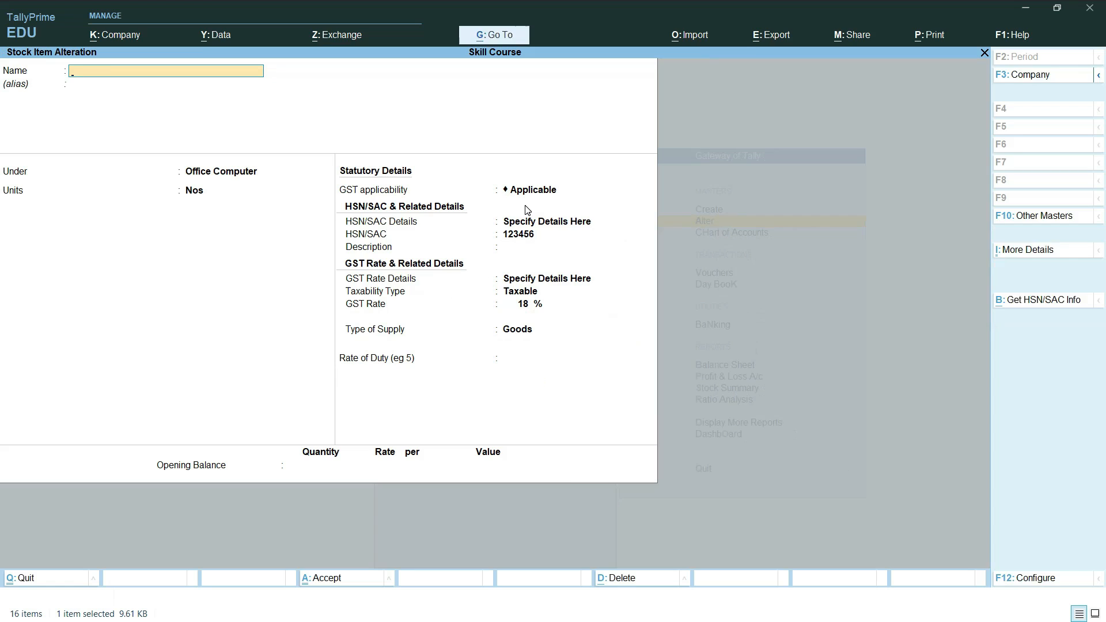
key(Escape)
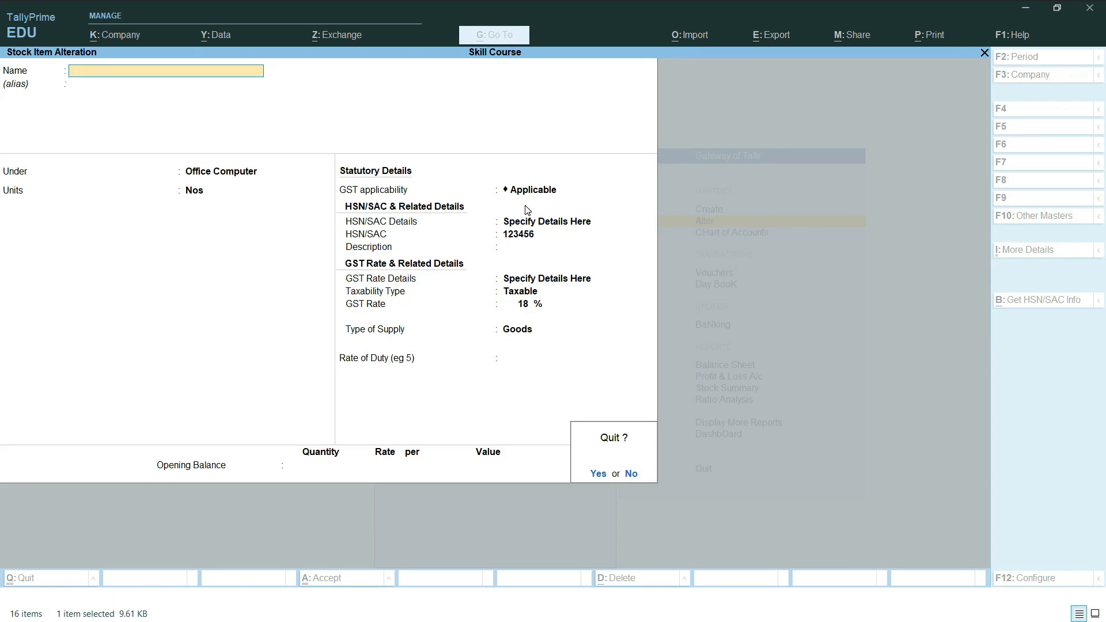
key(y)
key(Escape)
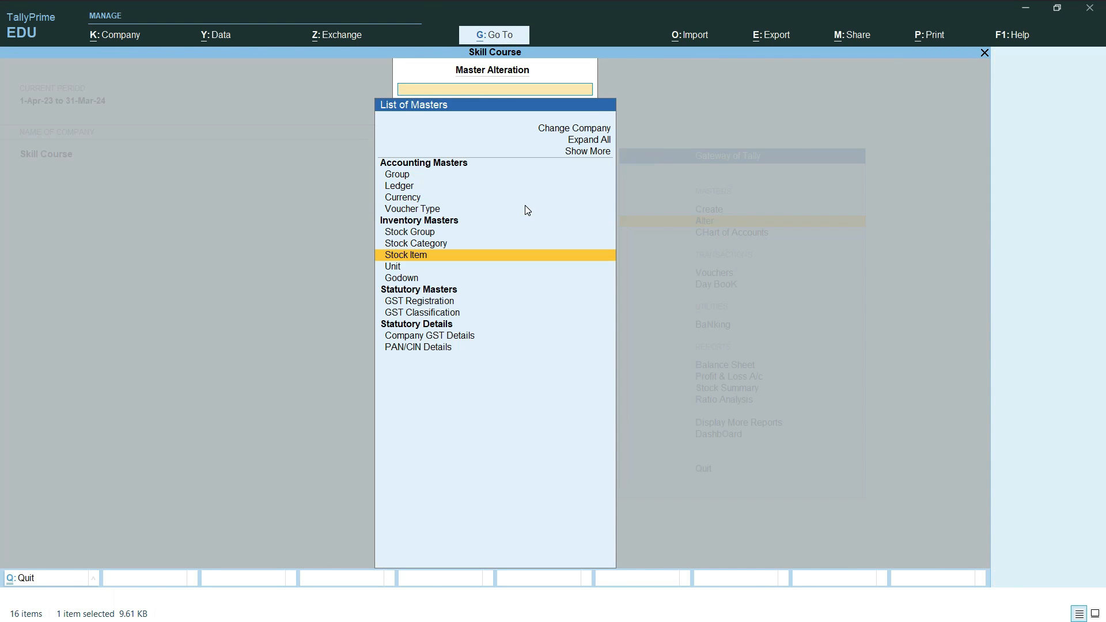
key(Escape)
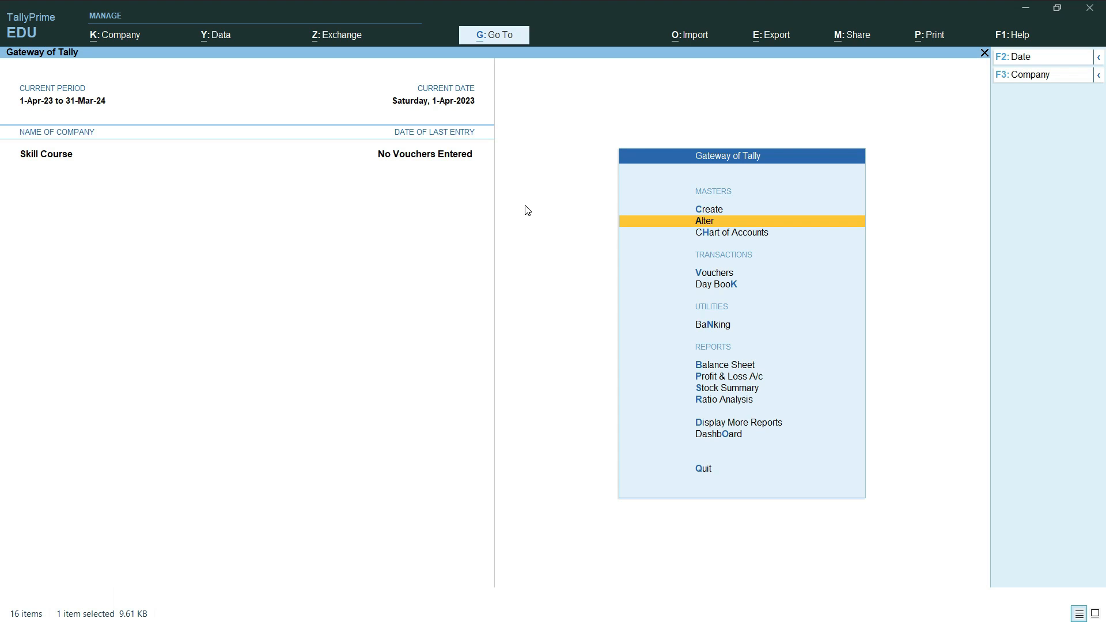
Open the creation form for a new Stock Item under the inventory masters.
key(Up)
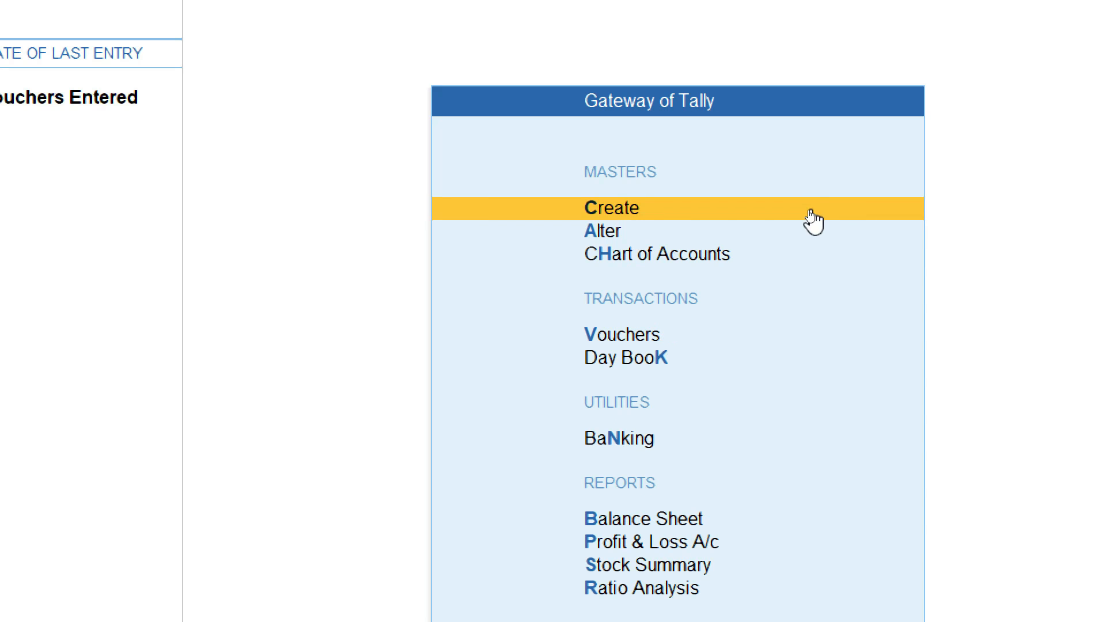
click(809, 211)
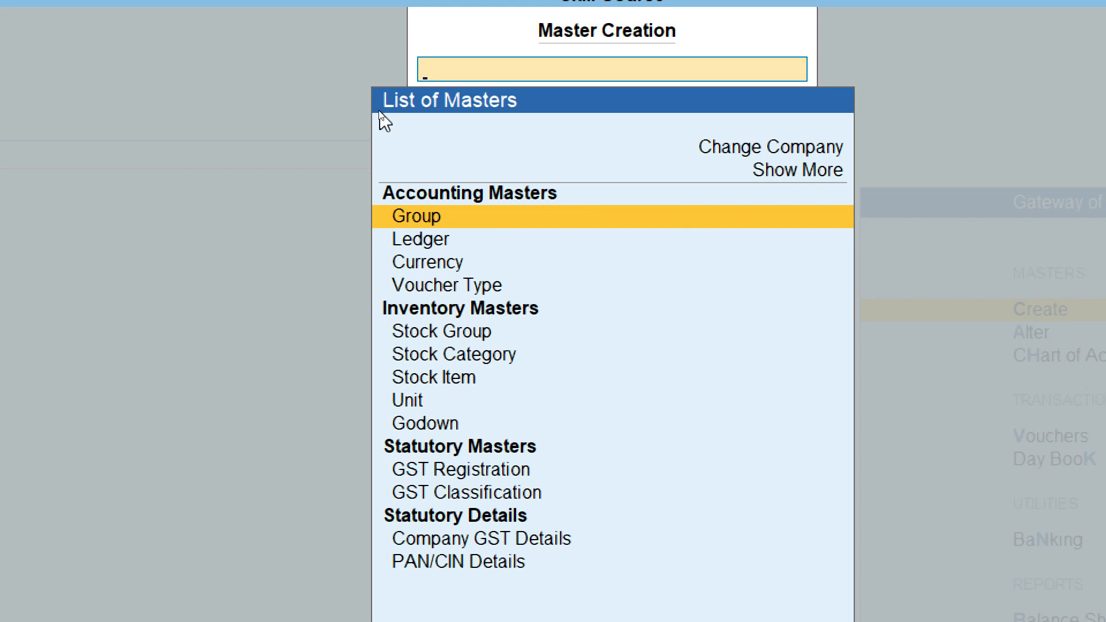
key(Down)
key(Down)
key(Down)
key(Down)
key(Down)
key(Down)
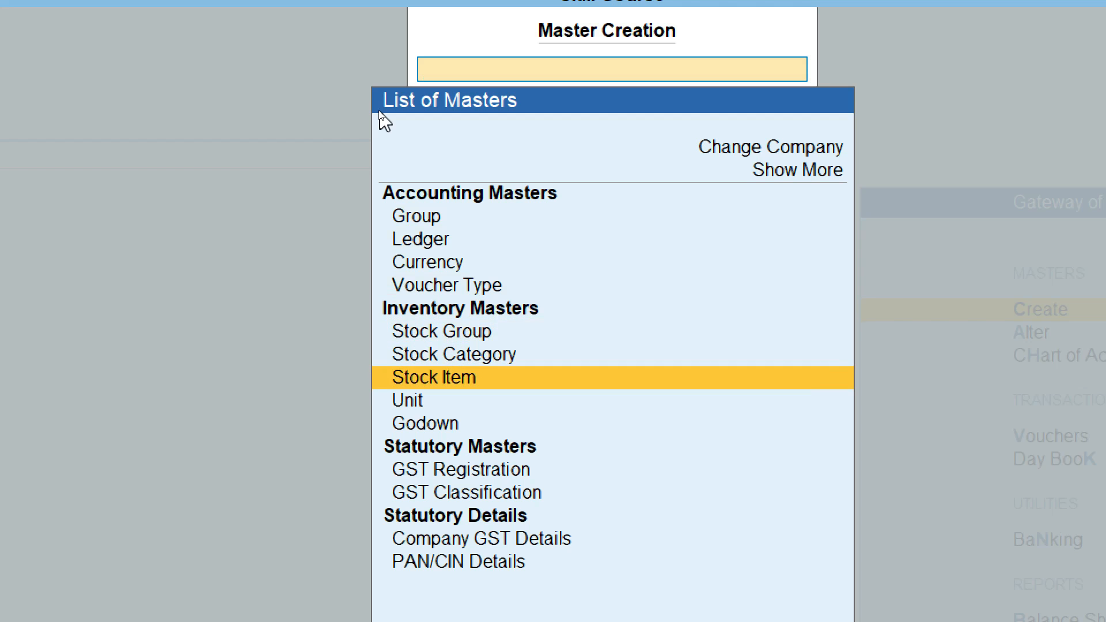
key(Return)
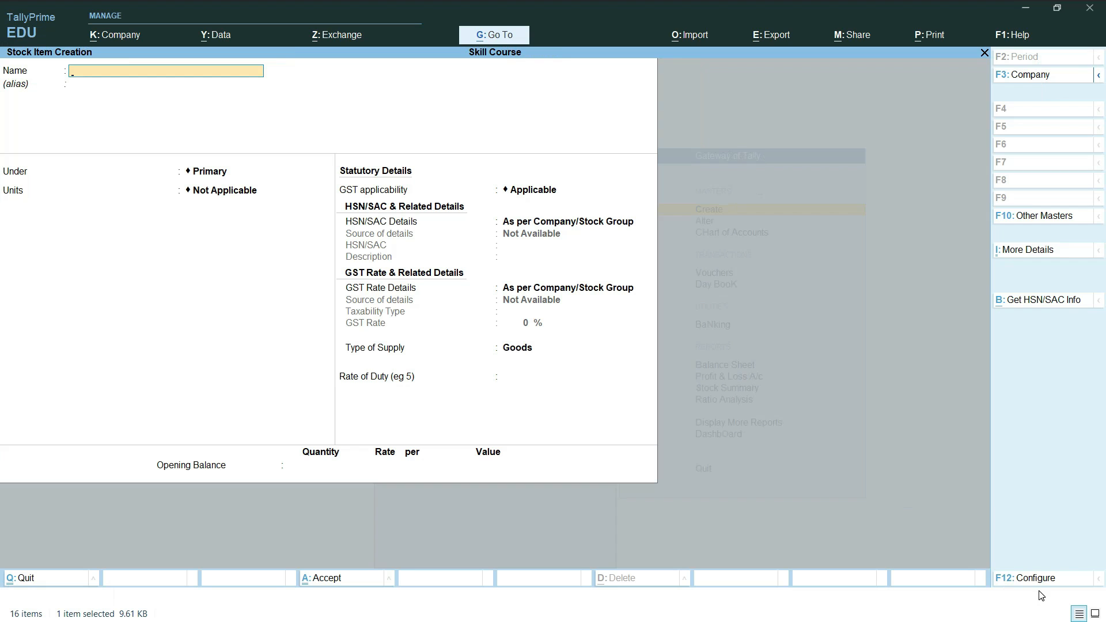
Set Show more configurations to Yes for stock item creation, accept the configuration, and quit to the Gateway of Tally without creating an item.
click(1042, 597)
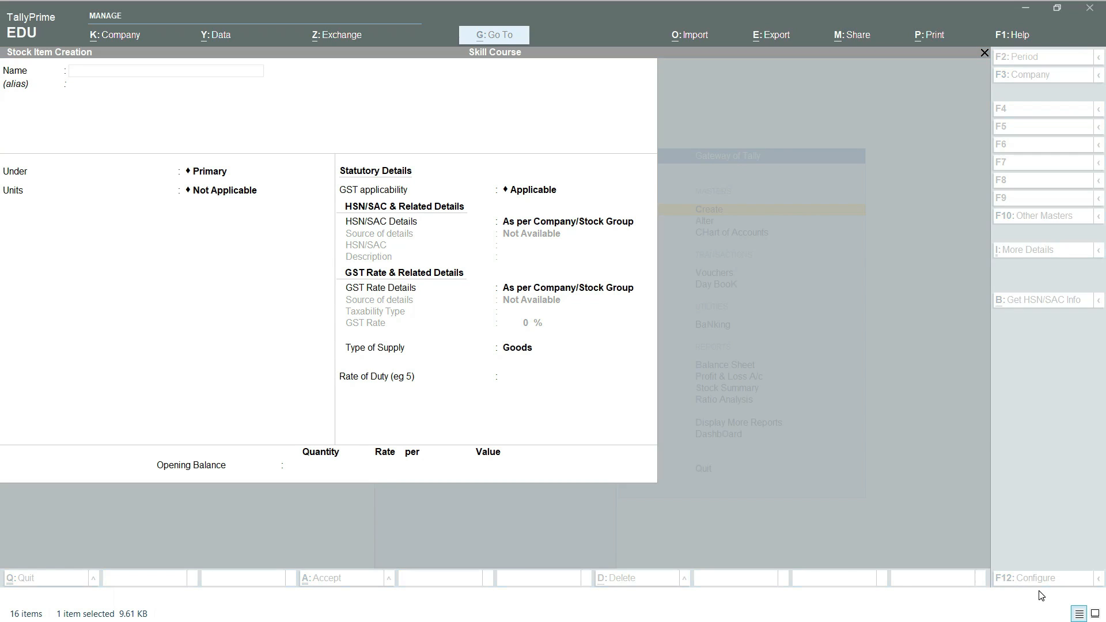
key(F12)
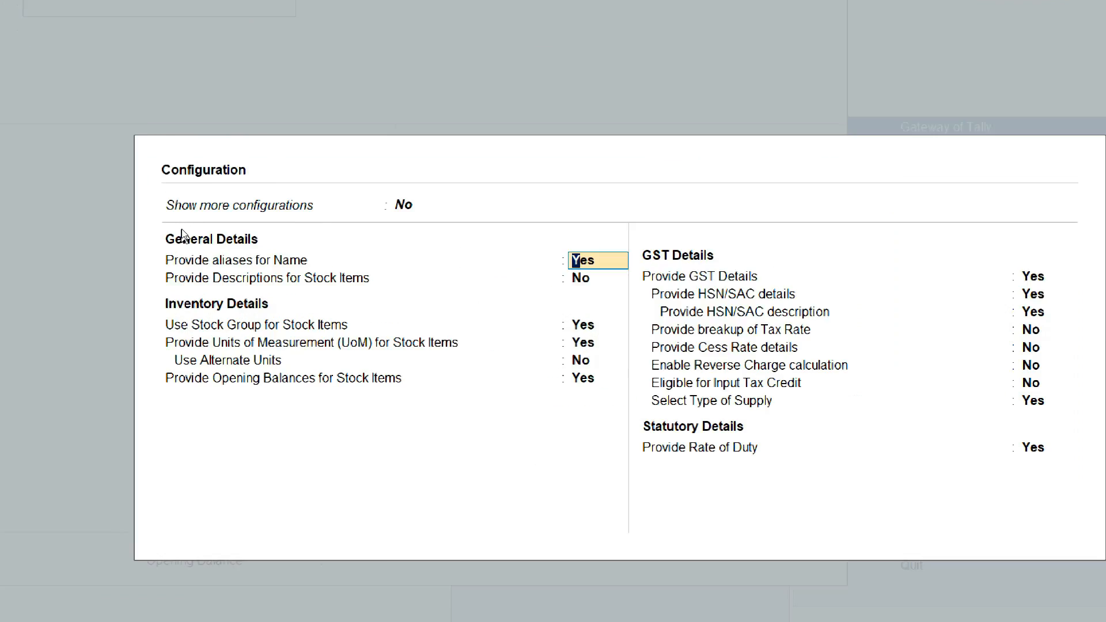
key(Up)
text(y)
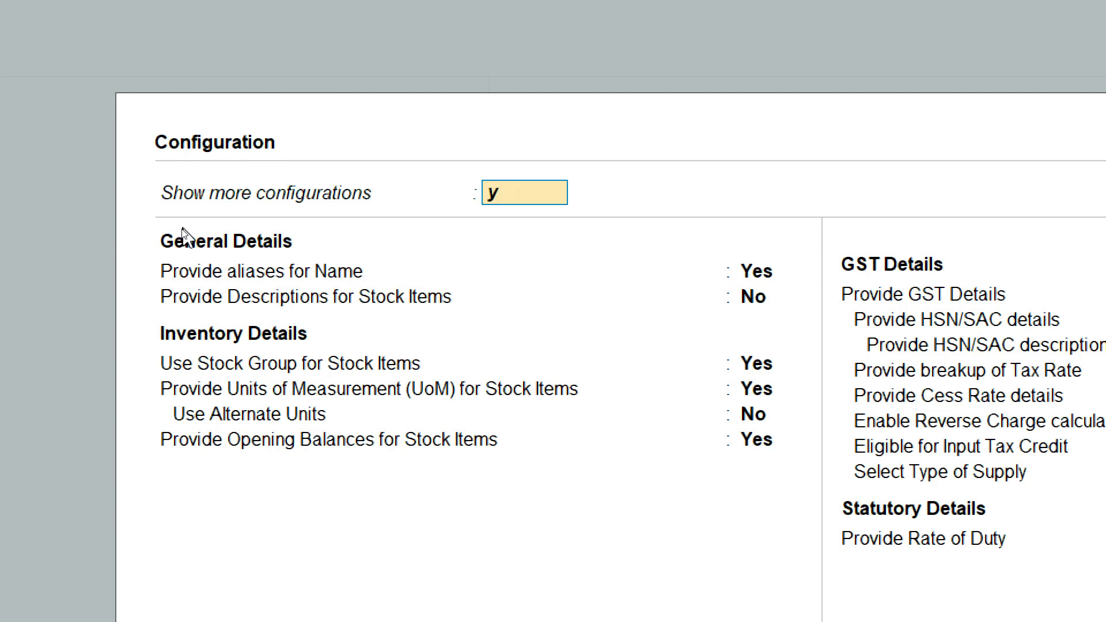
key(Return)
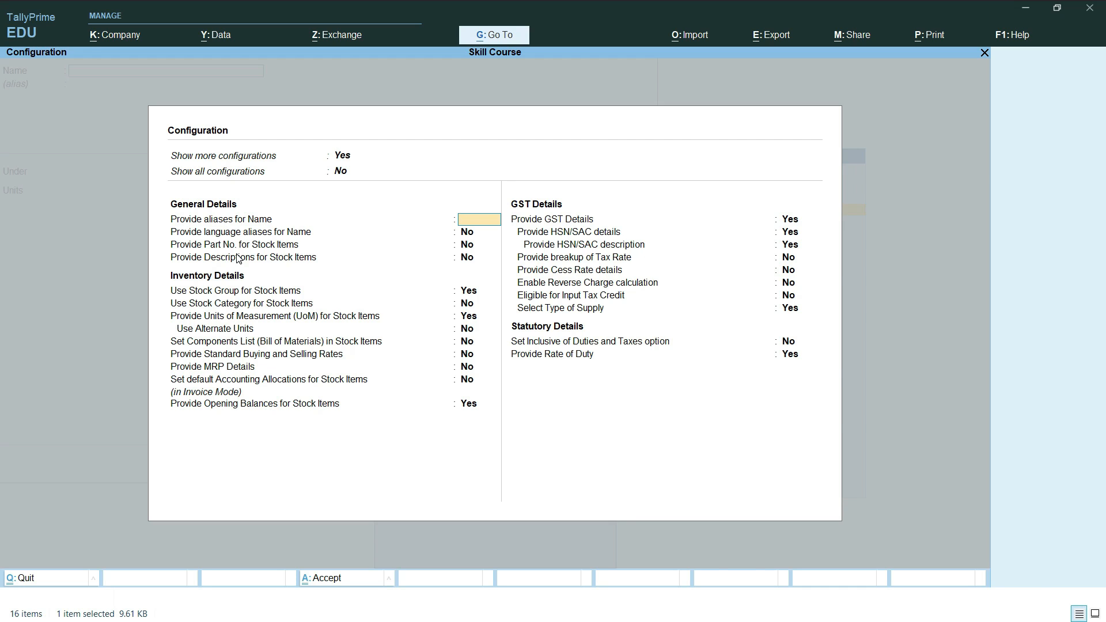
key(ctrl+a)
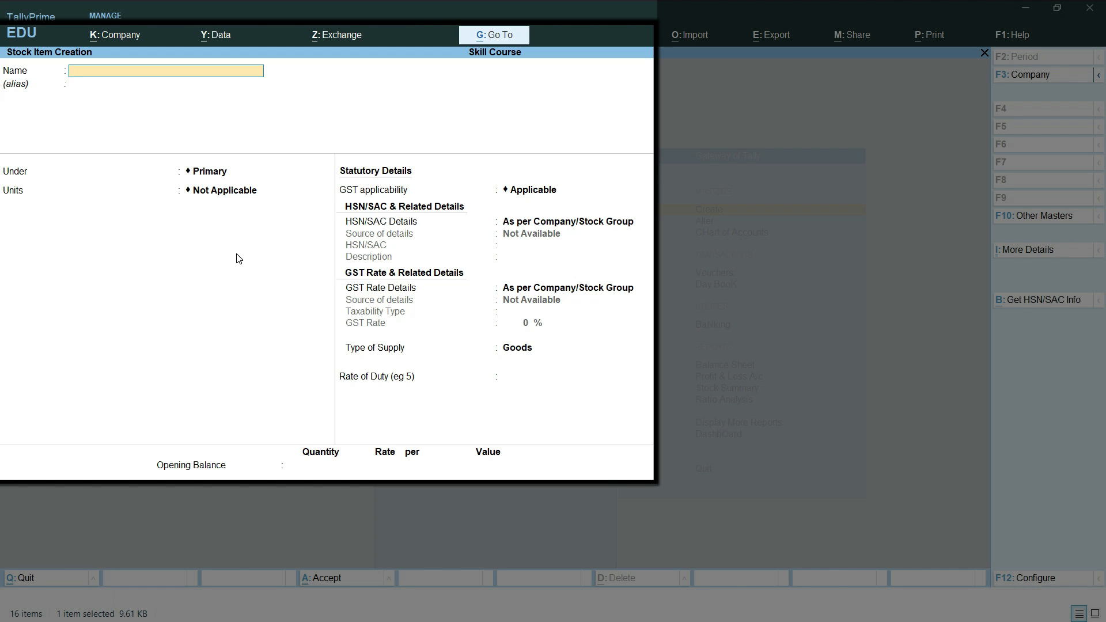
key(Escape)
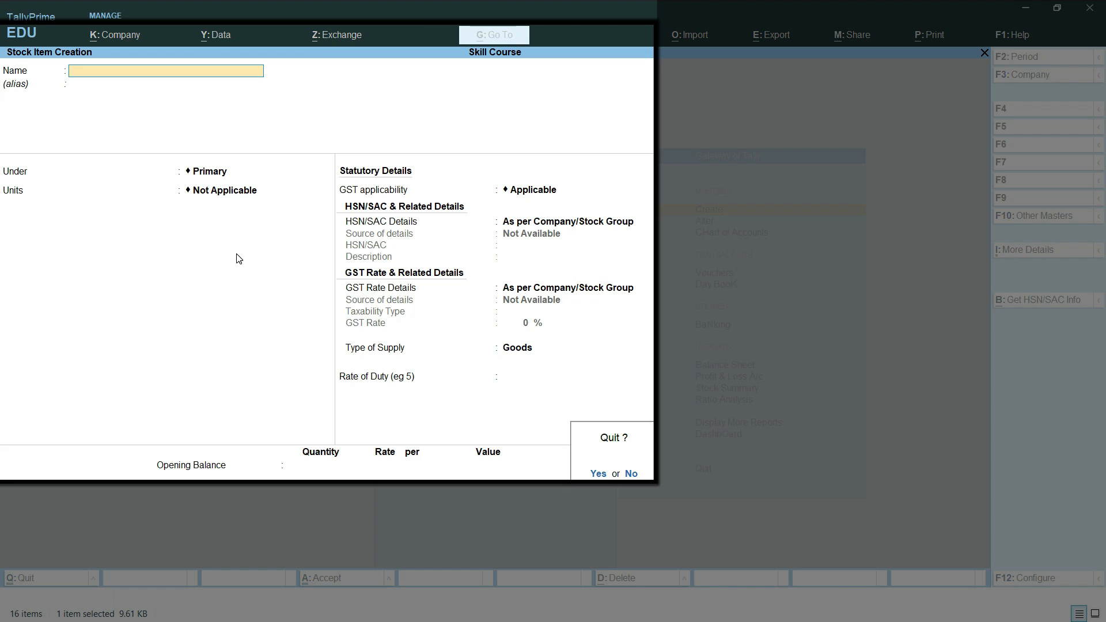
key(y)
key(Escape)
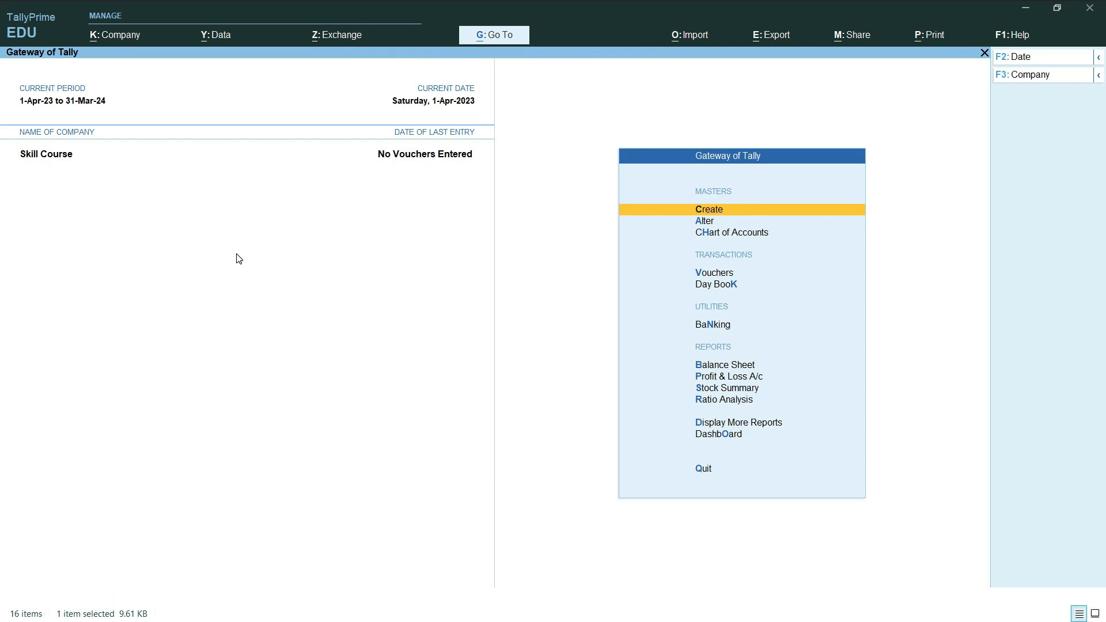